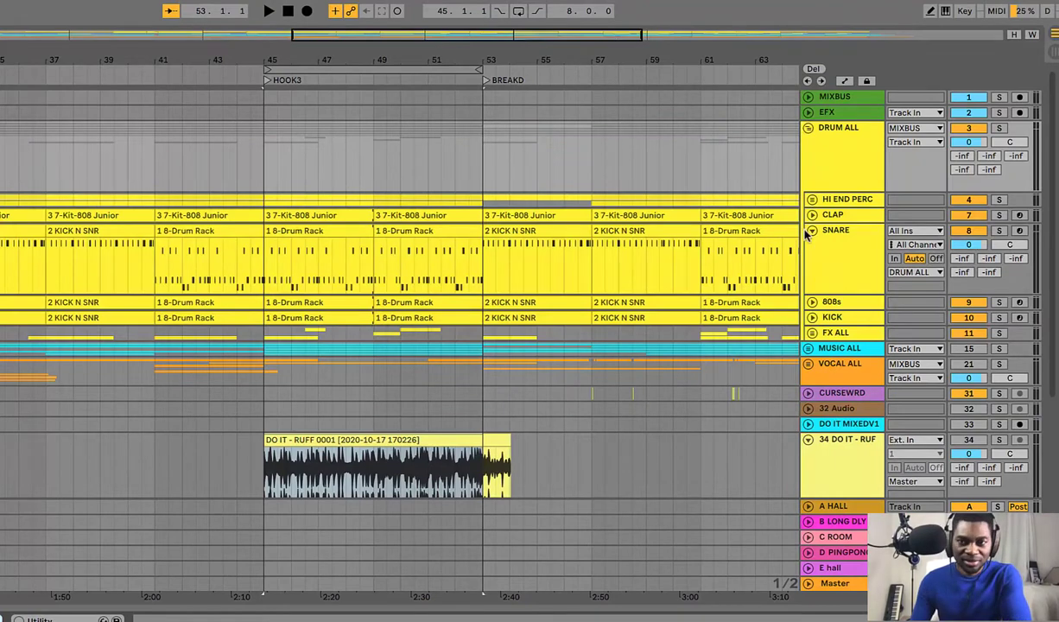
# - Unfold the KICK track in the arrangement and solo it
pyautogui.click(808, 235)
pyautogui.click(813, 318)
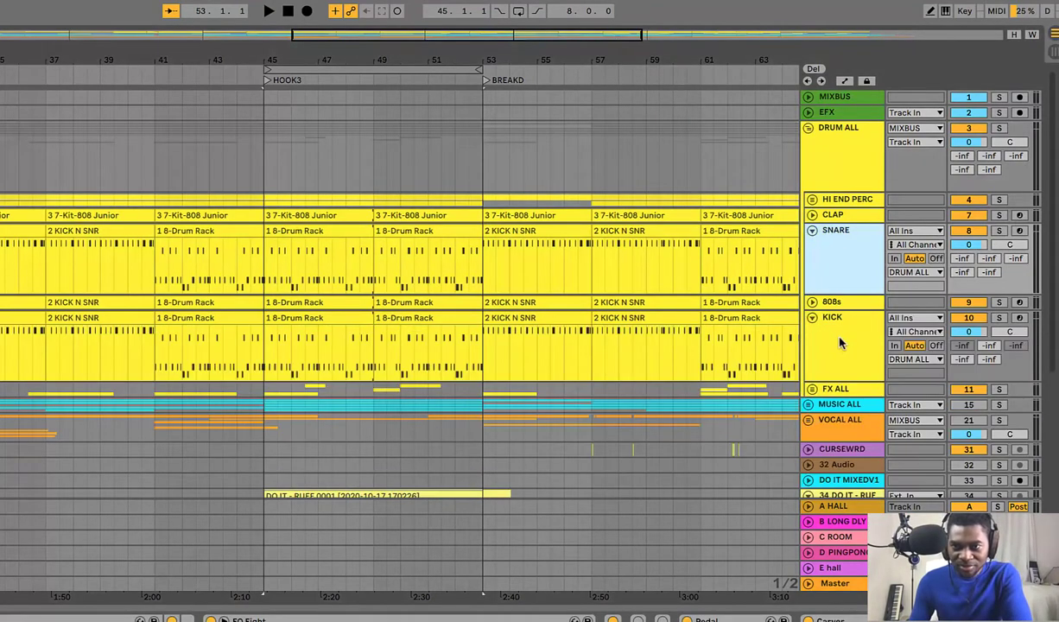
pyautogui.click(840, 343)
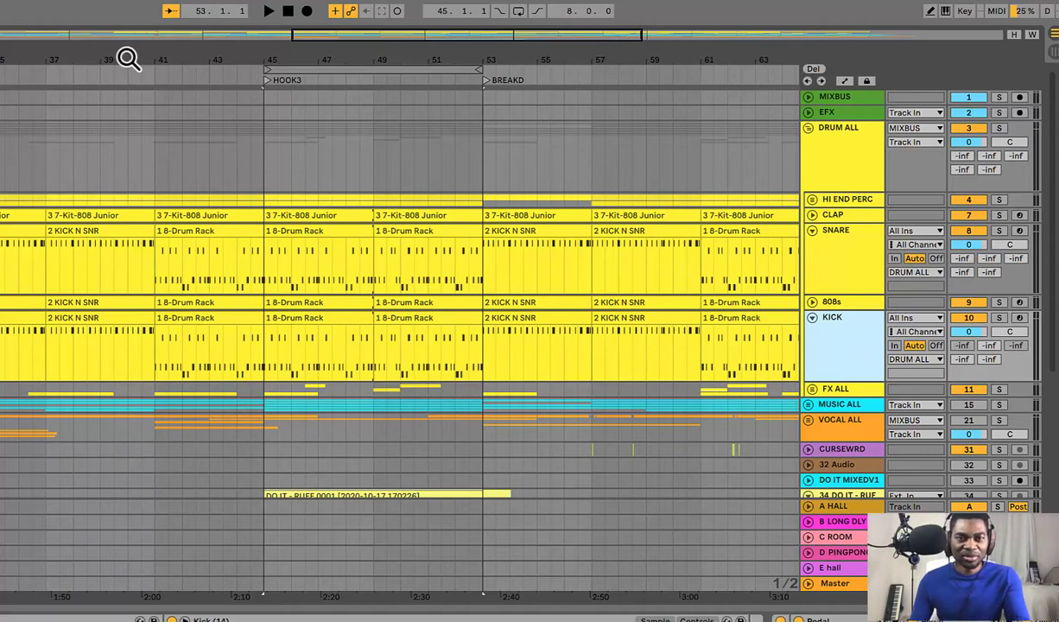
pyautogui.moveTo(129, 59); pyautogui.dragTo(121, 40)
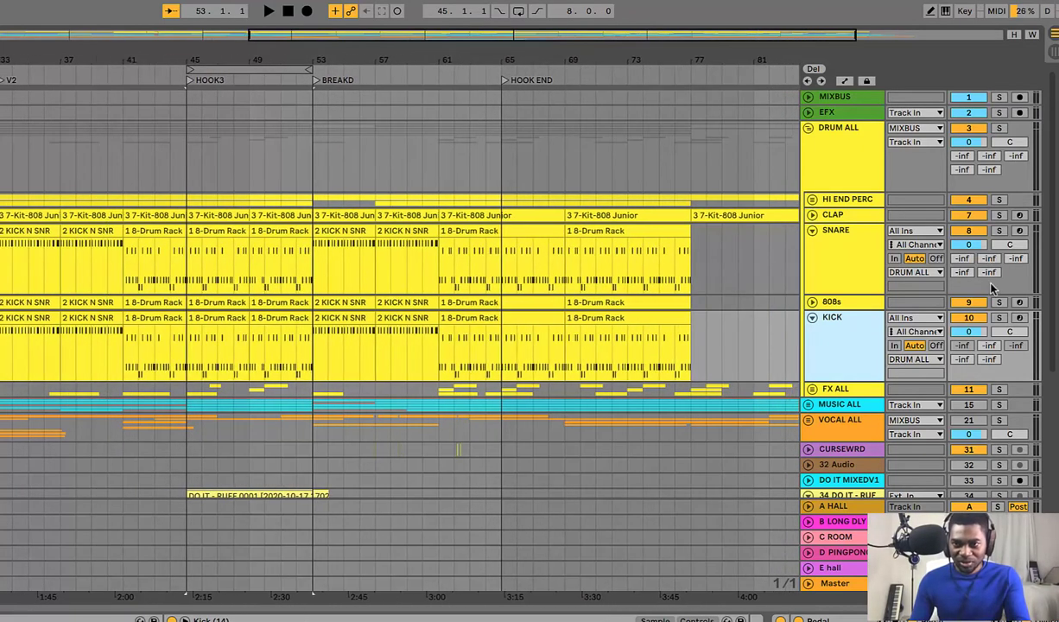
pyautogui.click(1000, 319)
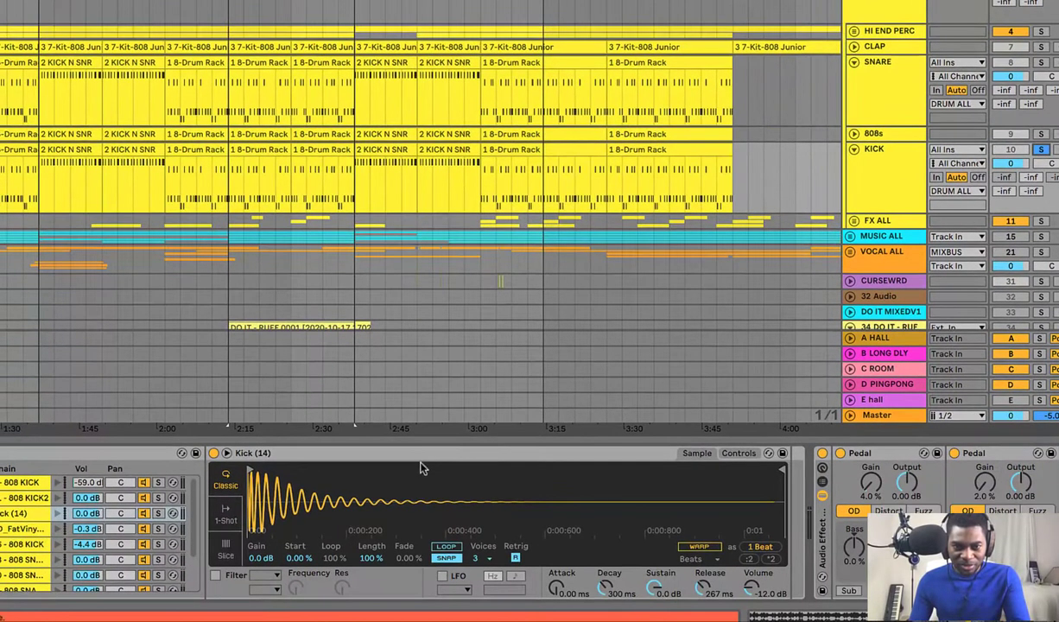
# - Bypass the effect devices on the KICK, DRUM ALL and MIXBUS tracks to hear the dry kick
pyautogui.doubleClick(418, 454)
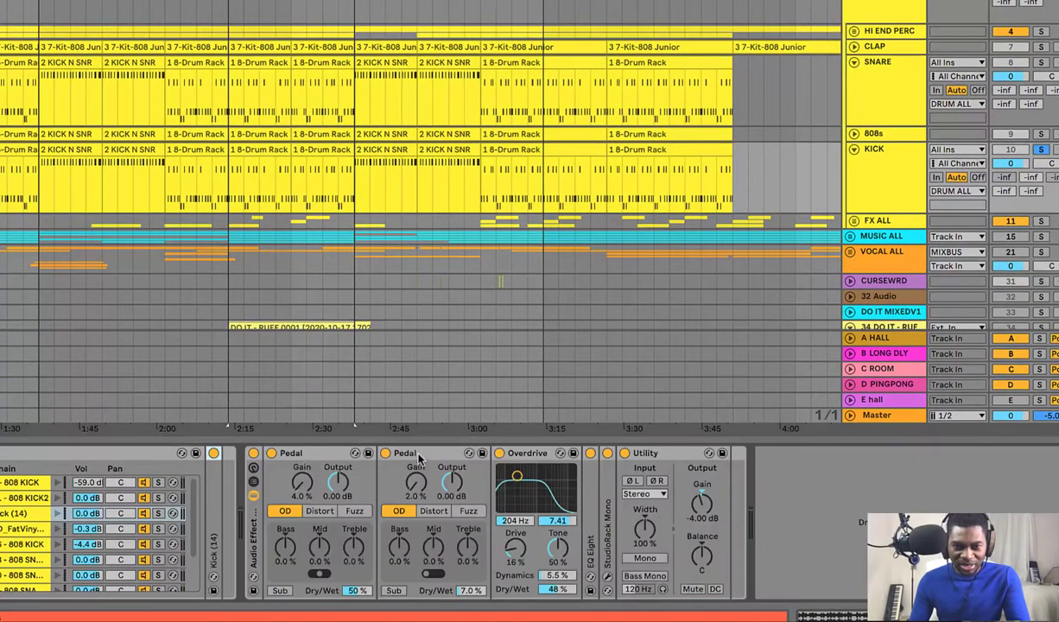
pyautogui.click(253, 454)
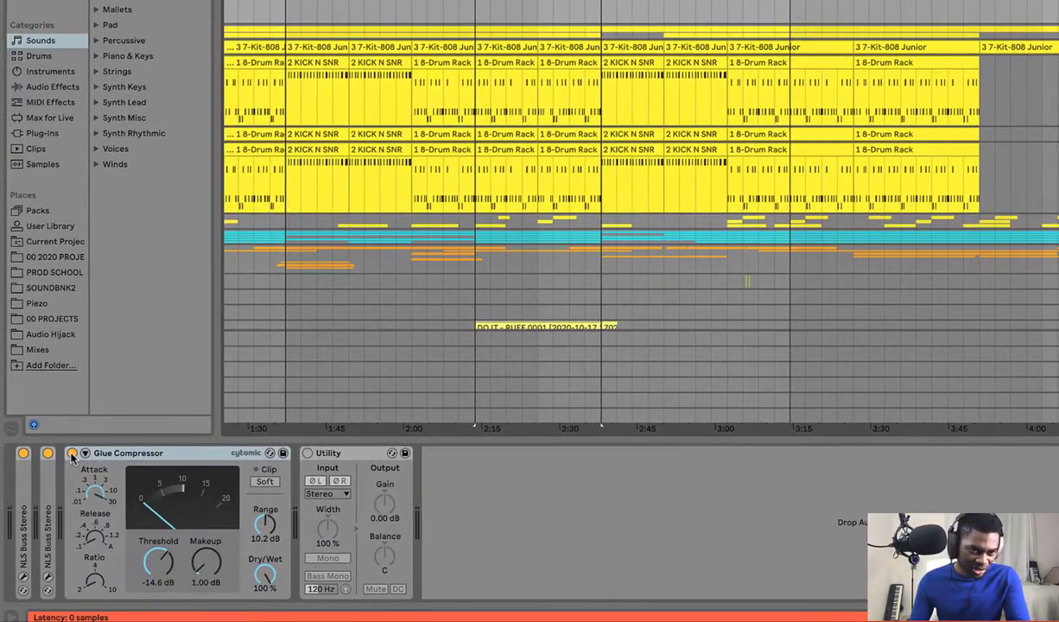
pyautogui.click(85, 453)
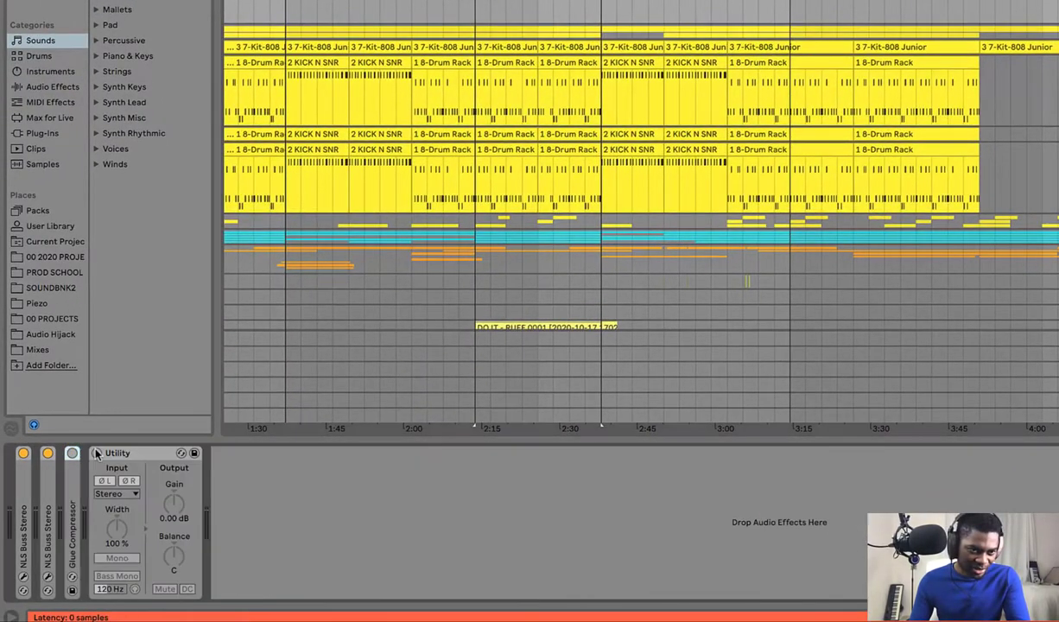
pyautogui.click(48, 453)
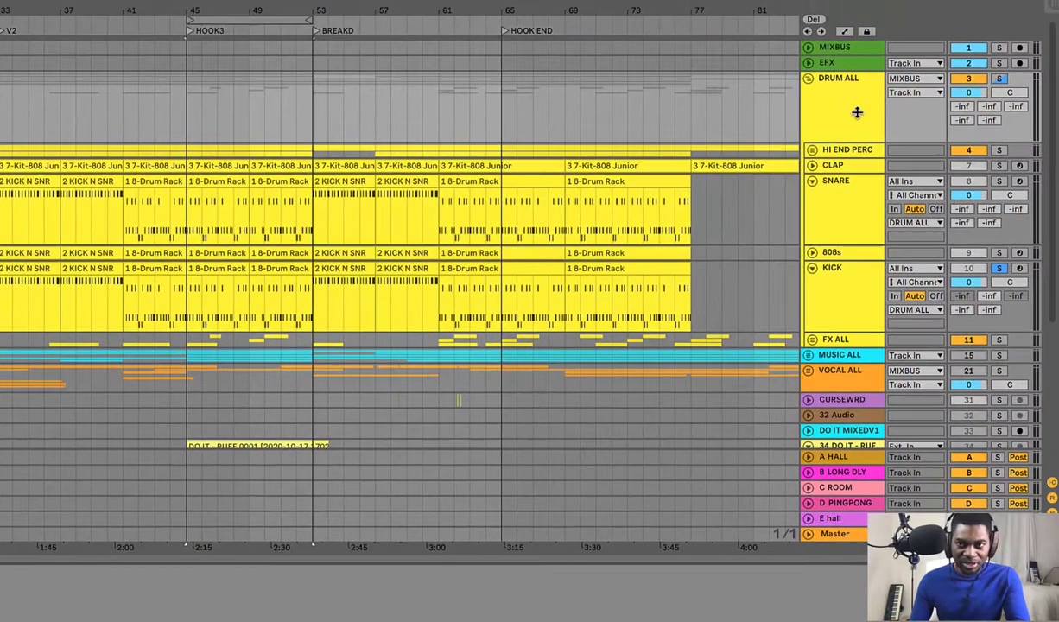
pyautogui.click(845, 50)
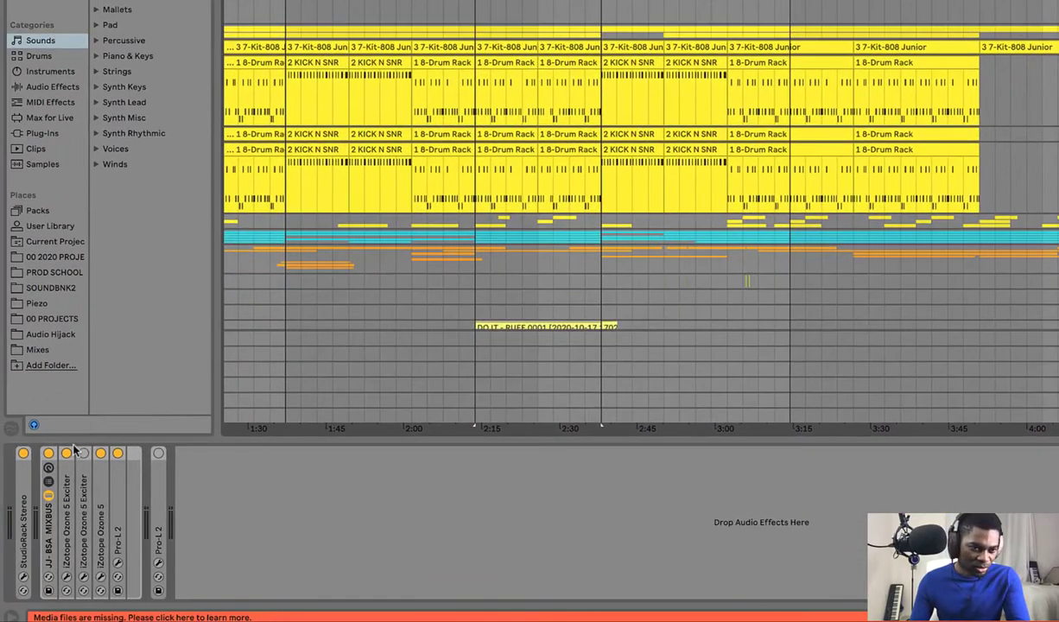
pyautogui.click(23, 452)
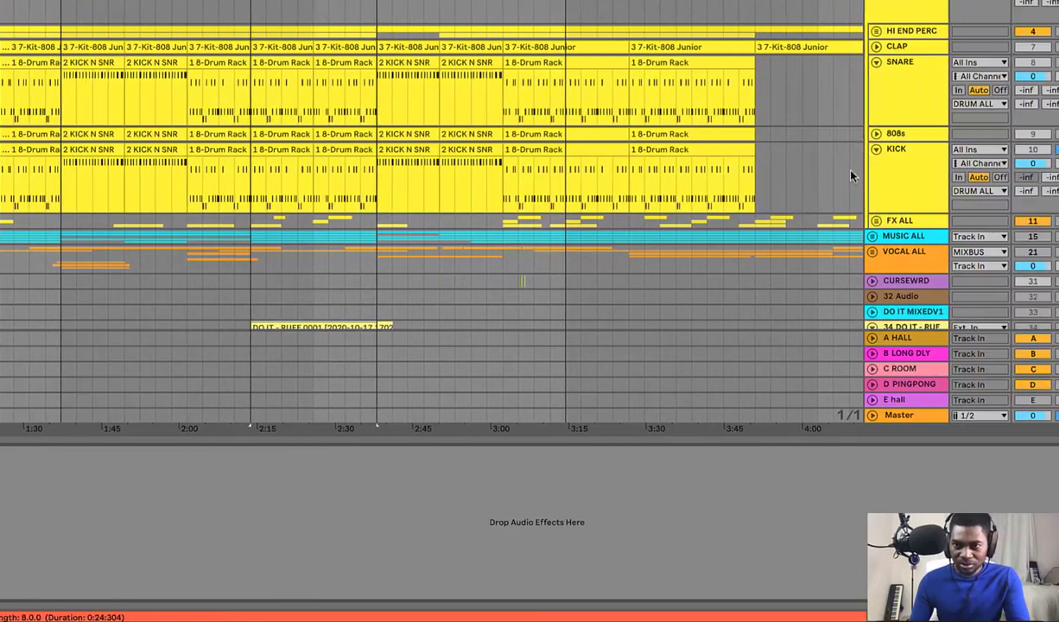
# - Re-enable the KICK track's Audio Effect Rack and the bus processing on DRUM ALL and MIXBUS
pyautogui.click(846, 168)
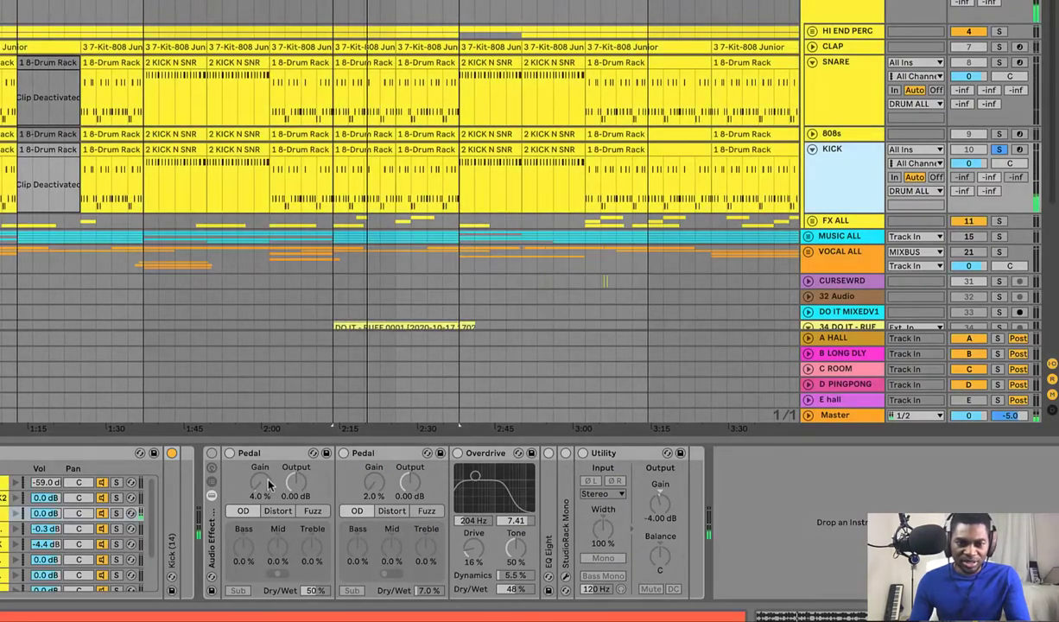
pyautogui.click(212, 454)
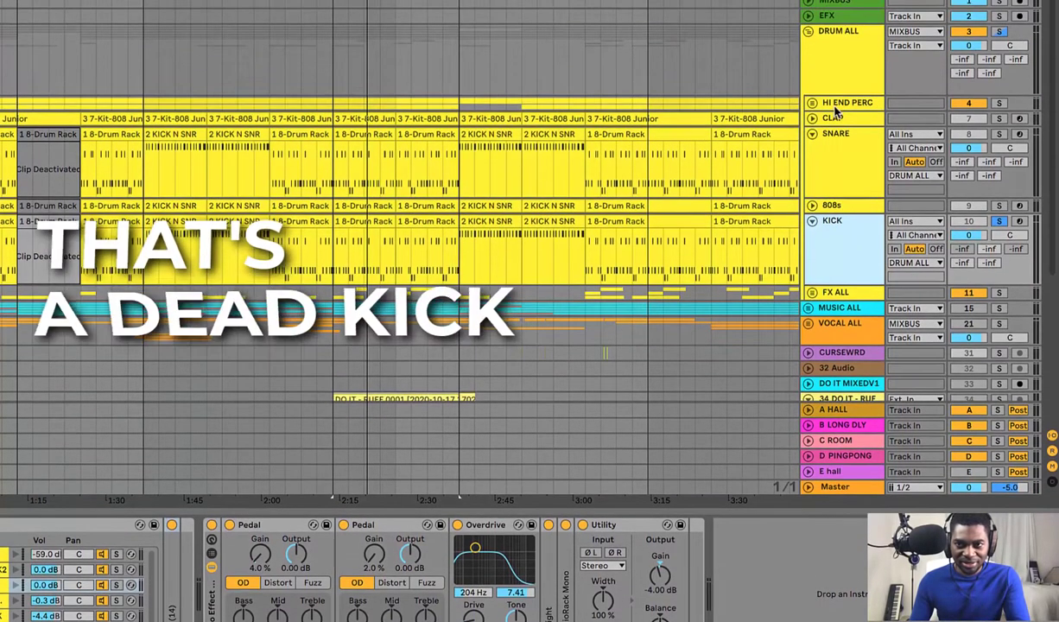
pyautogui.click(837, 69)
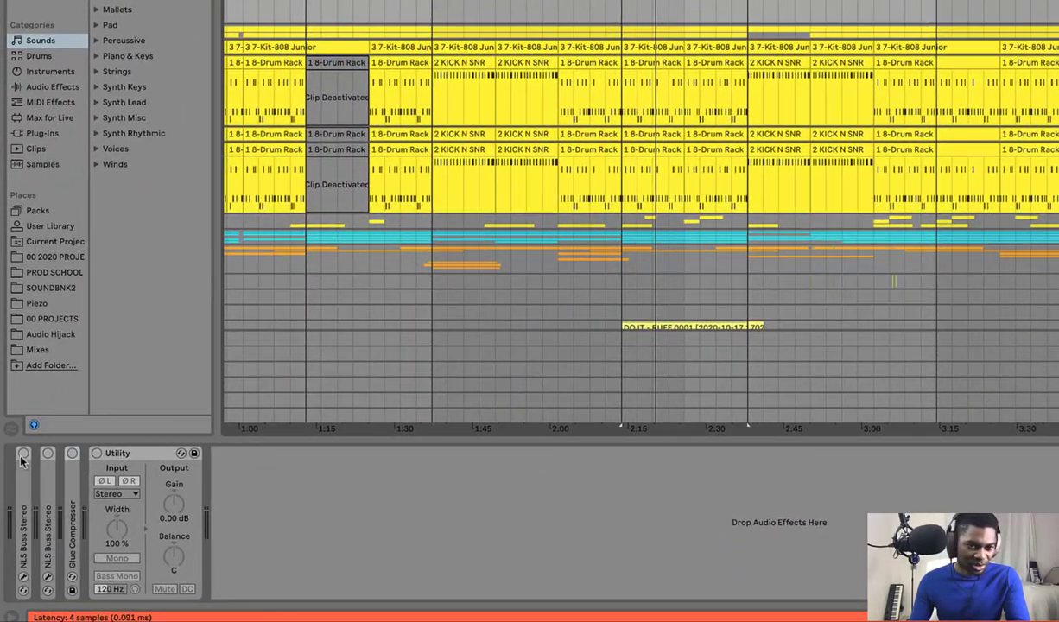
pyautogui.click(24, 453)
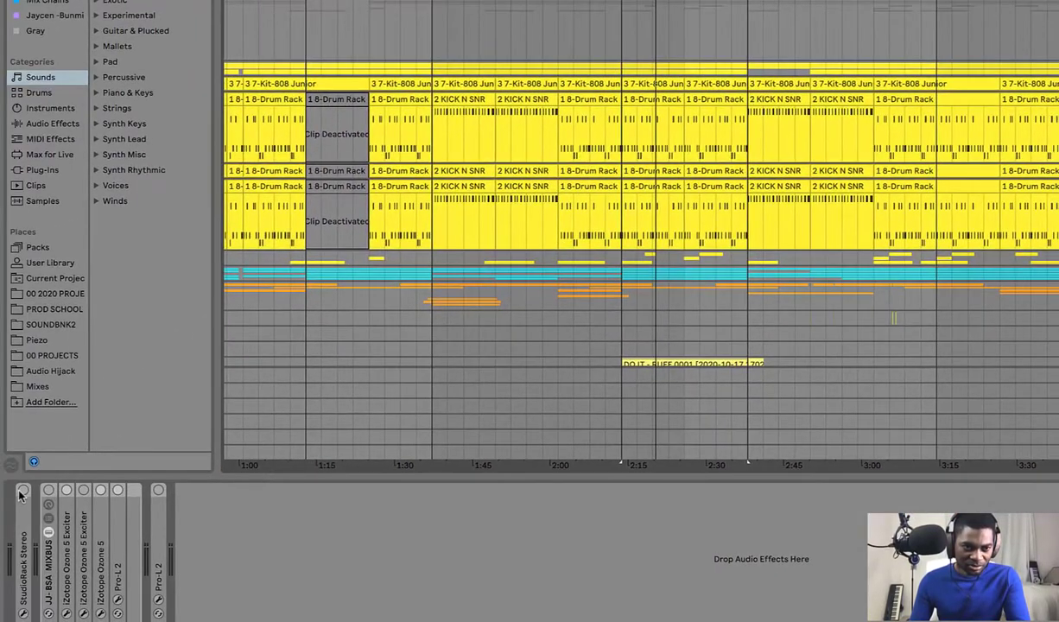
pyautogui.click(22, 490)
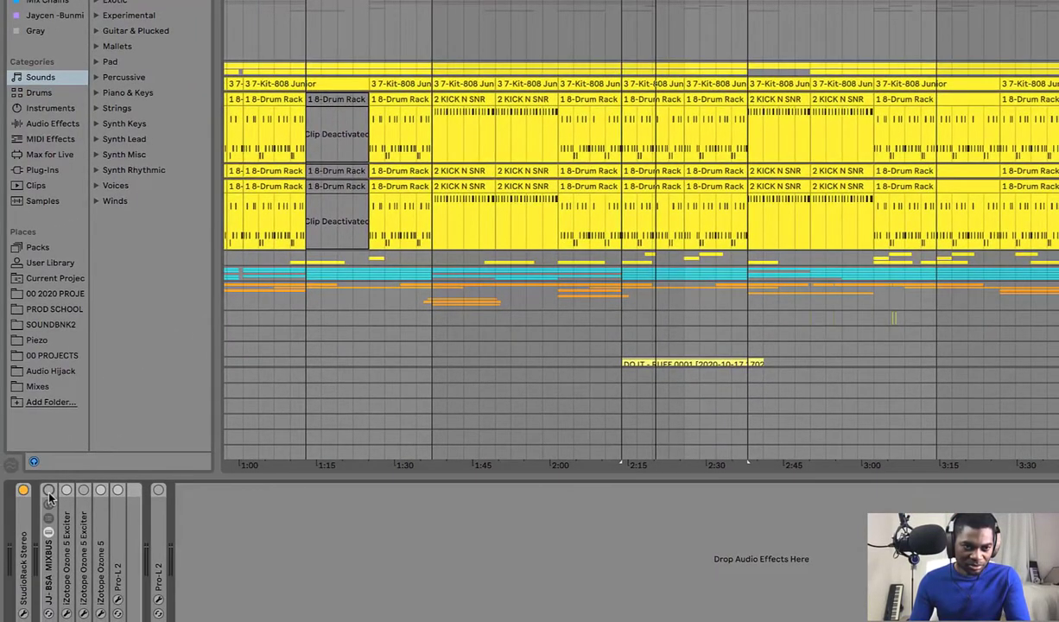
pyautogui.click(48, 490)
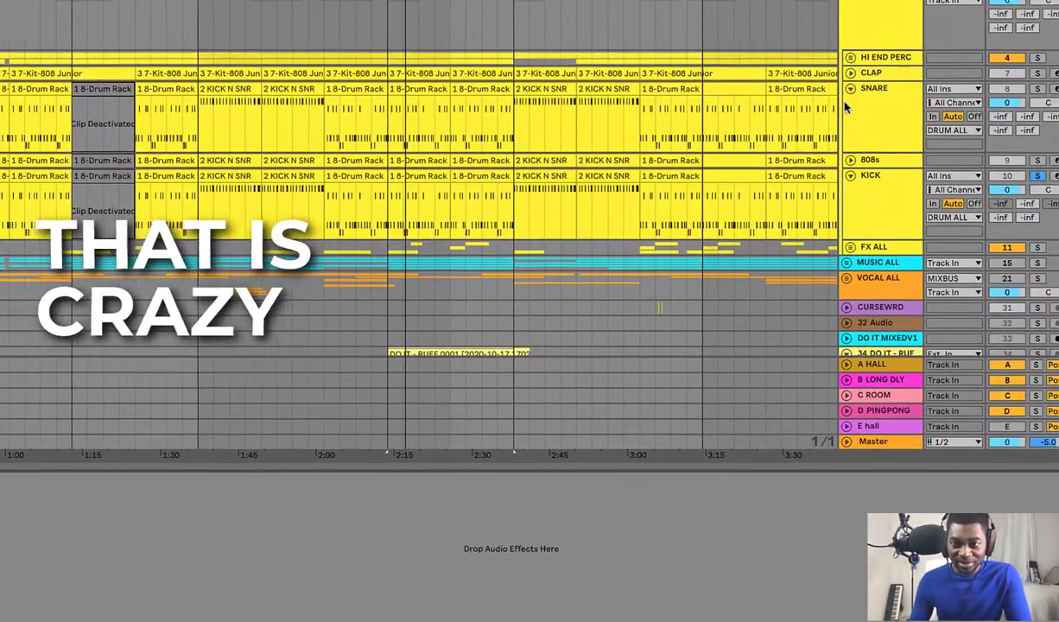
# - Bypass StudioRack Mono, EQ Eight, Overdrive and both Pedal devices individually in the KICK track's effect rack
pyautogui.click(861, 199)
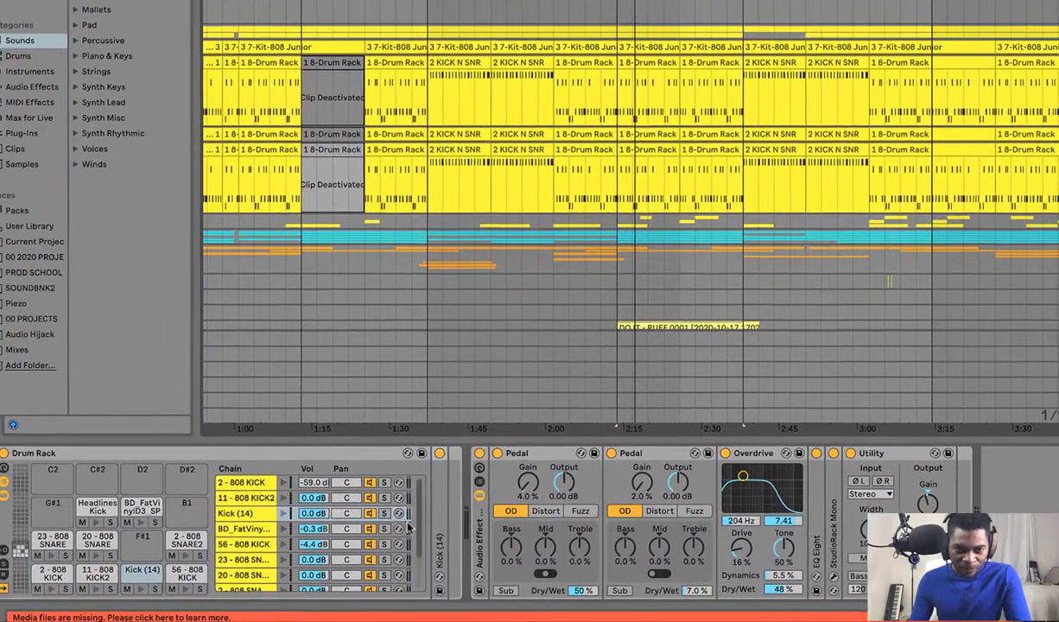
pyautogui.click(527, 471)
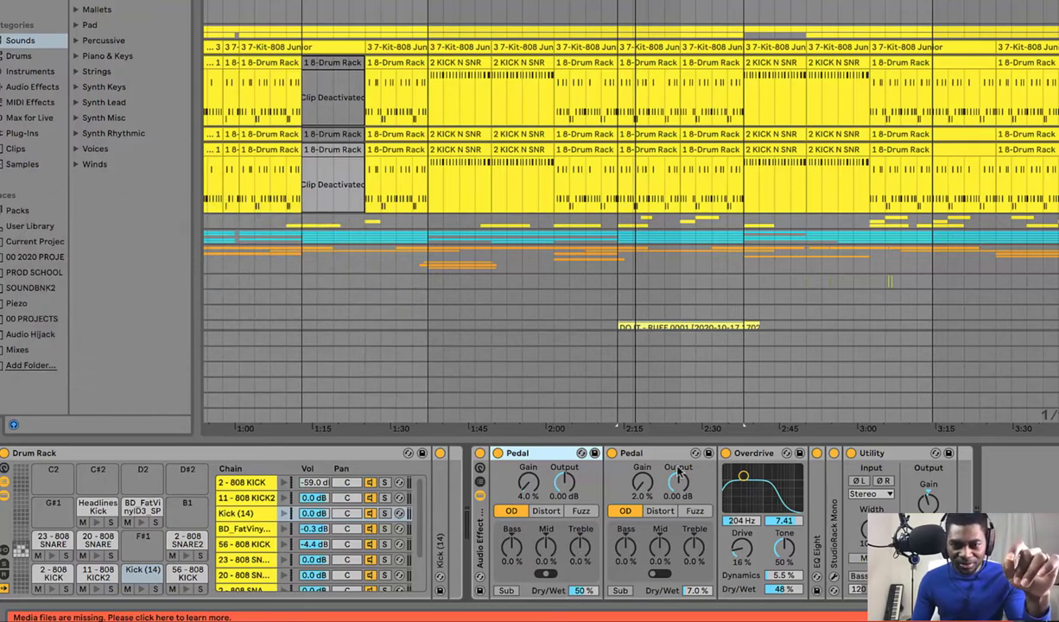
pyautogui.click(834, 453)
pyautogui.click(816, 453)
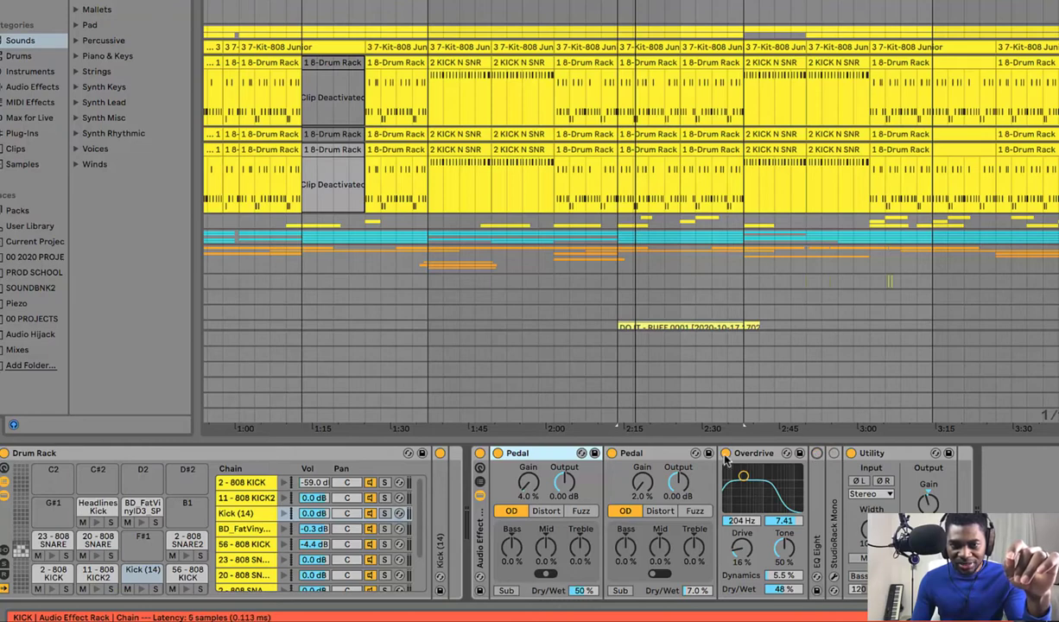
pyautogui.click(726, 453)
pyautogui.click(612, 454)
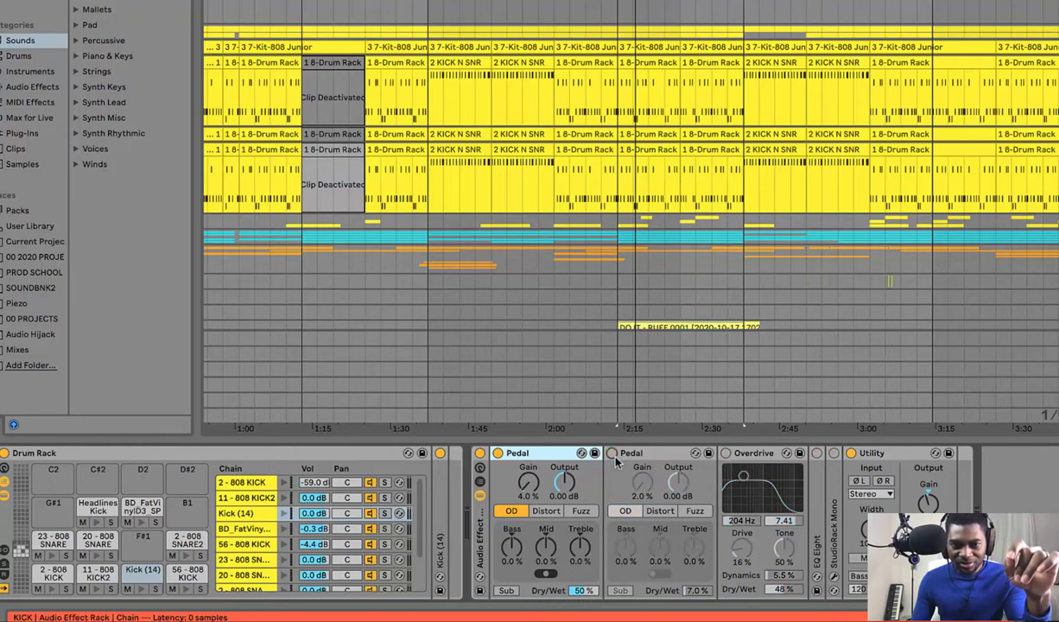
pyautogui.click(498, 453)
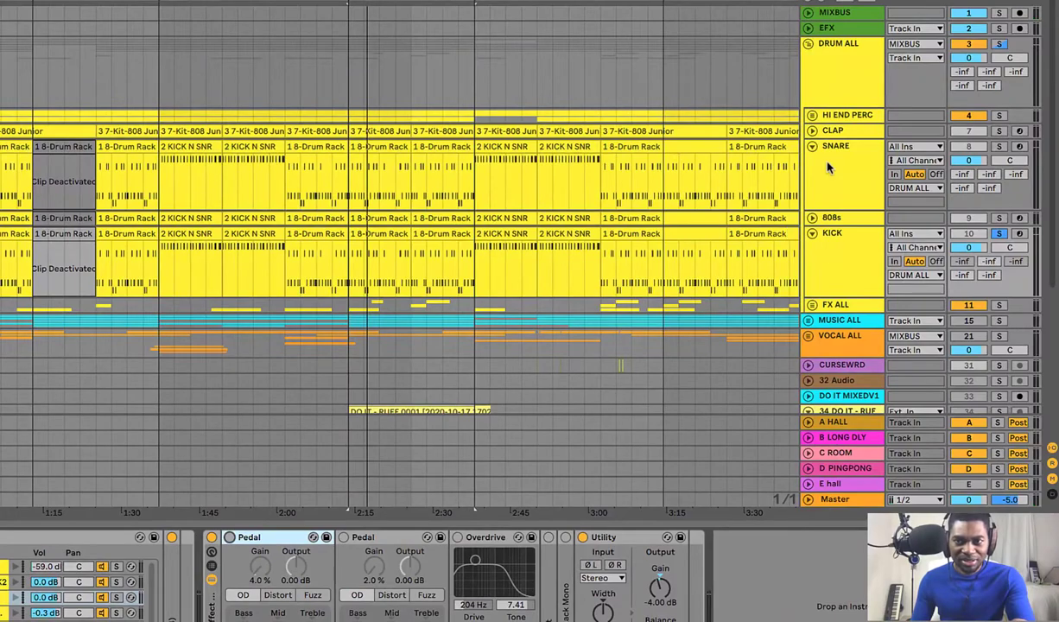
# - Bypass the NLS Buss Stereo devices and the Glue Compressor on the DRUM ALL group
pyautogui.click(828, 100)
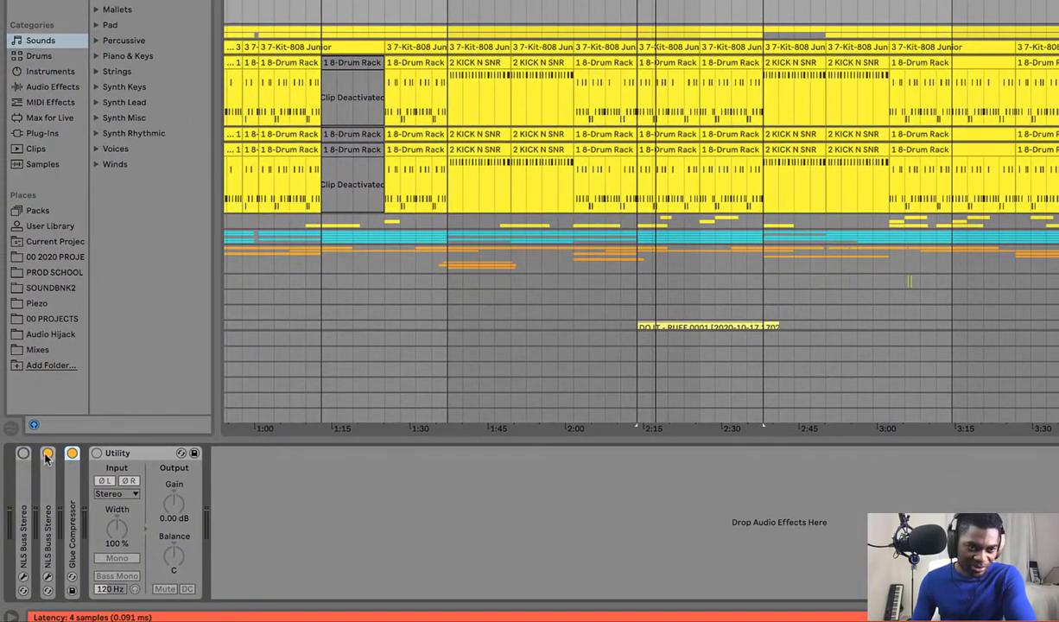
pyautogui.click(47, 454)
pyautogui.click(71, 455)
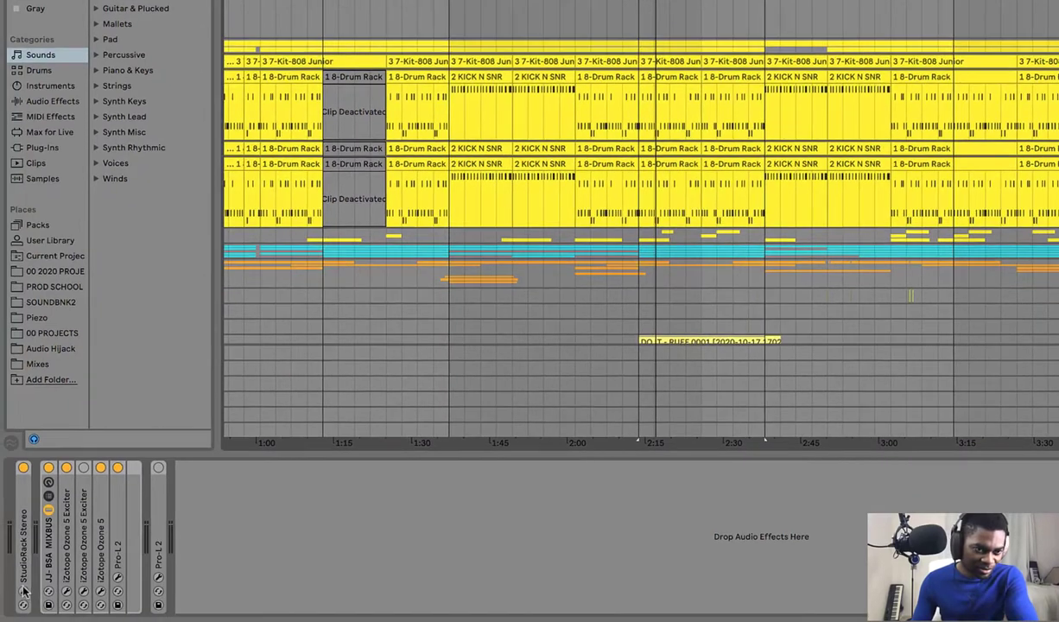
# - Examine the plugin chain inside StudioRack Stereo on the MIXBUS track and close its window
pyautogui.click(24, 591)
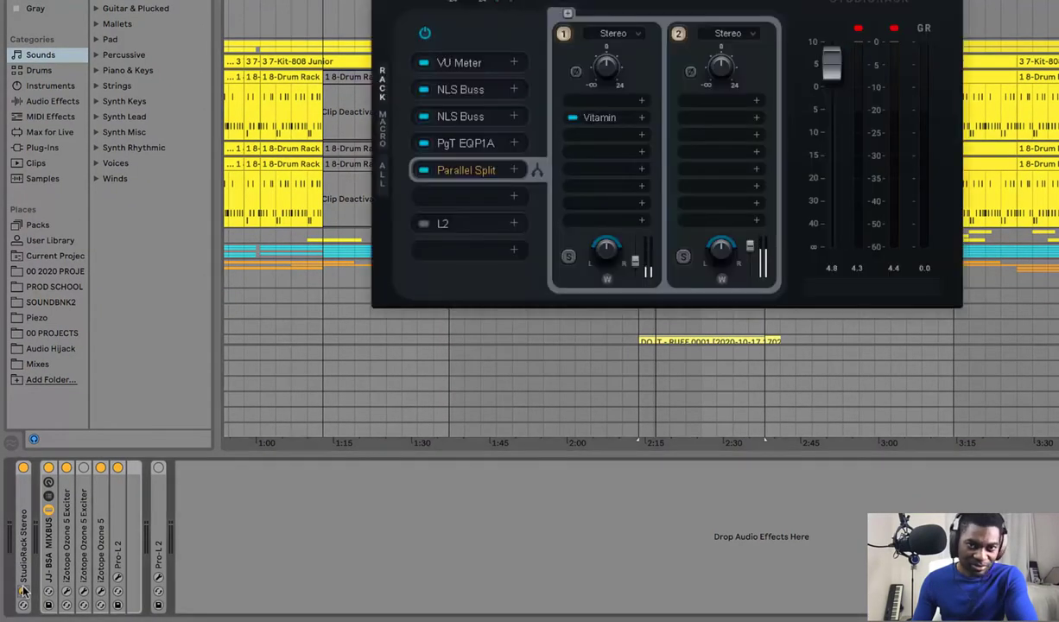
pyautogui.click(23, 591)
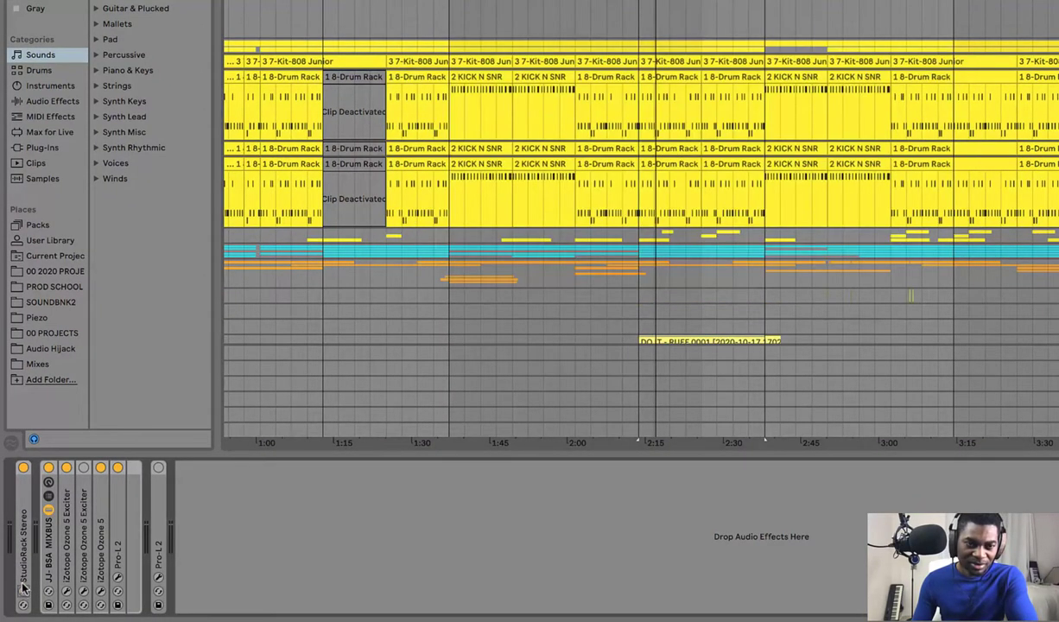
pyautogui.click(23, 591)
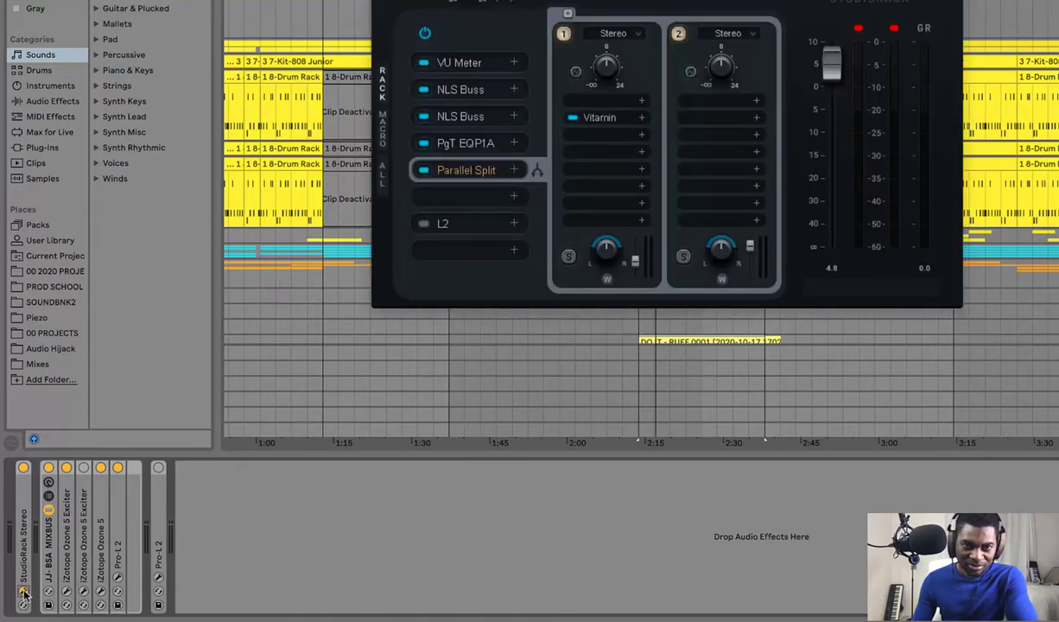
pyautogui.click(23, 591)
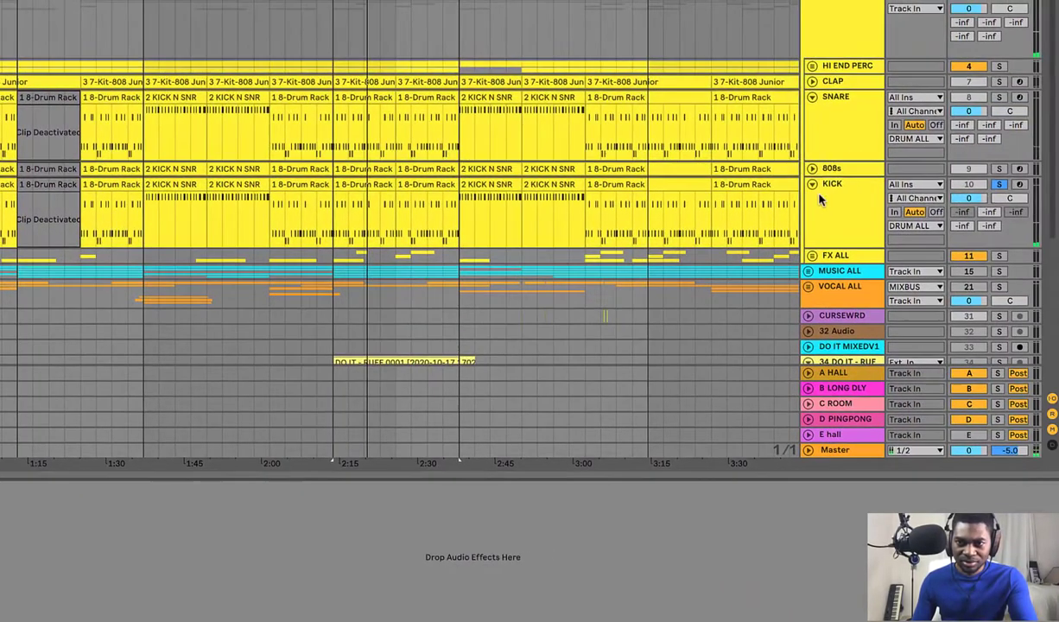
# - Turn the KICK track's two Pedals, Overdrive, EQ Eight and StudioRack Mono back on one after another
pyautogui.click(821, 200)
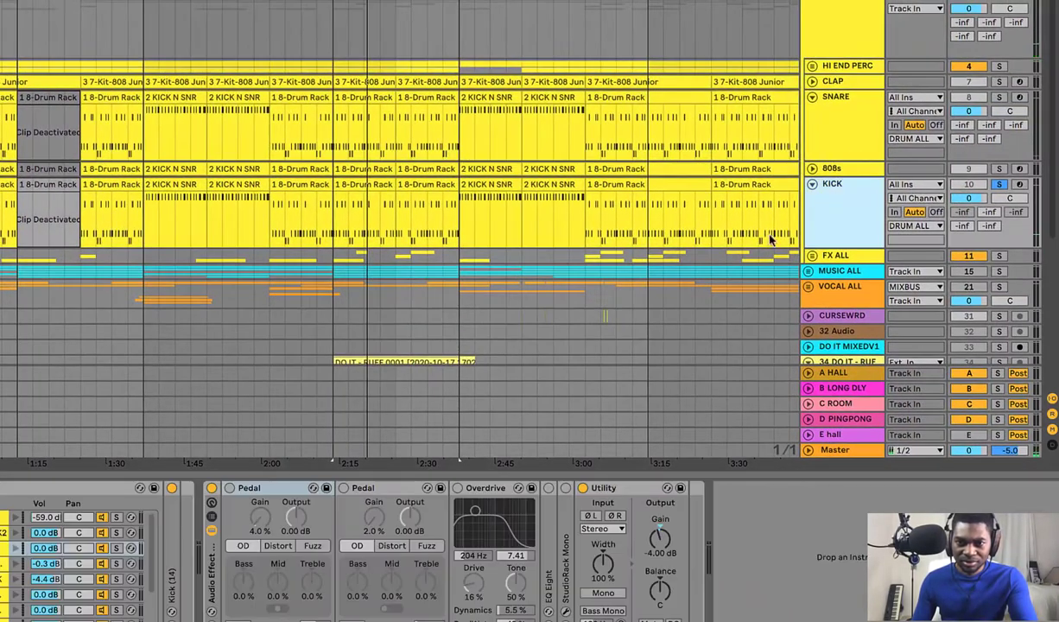
pyautogui.click(229, 489)
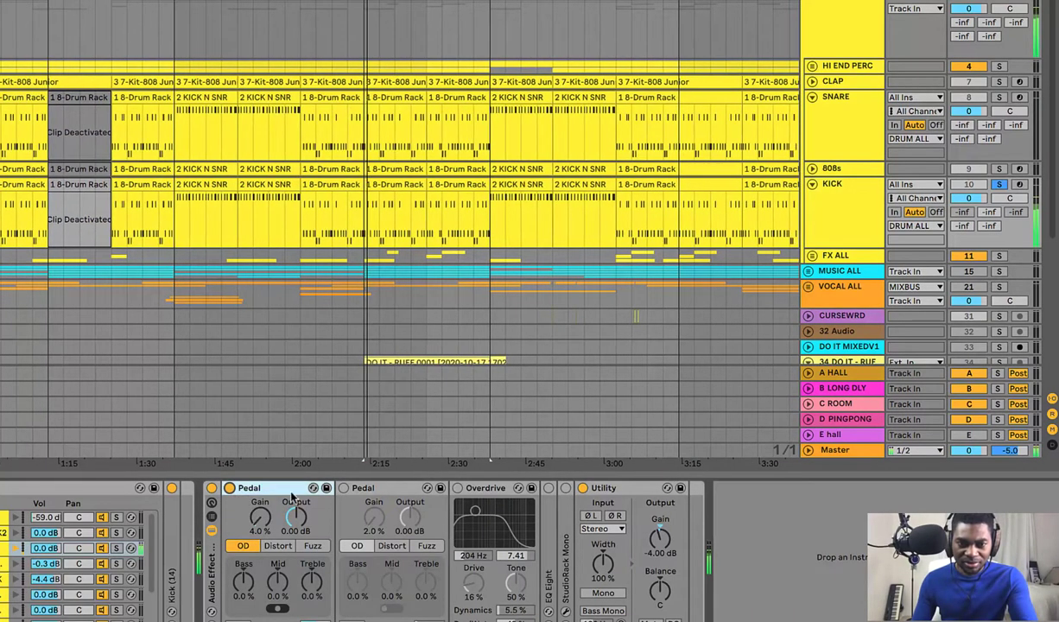
pyautogui.click(344, 489)
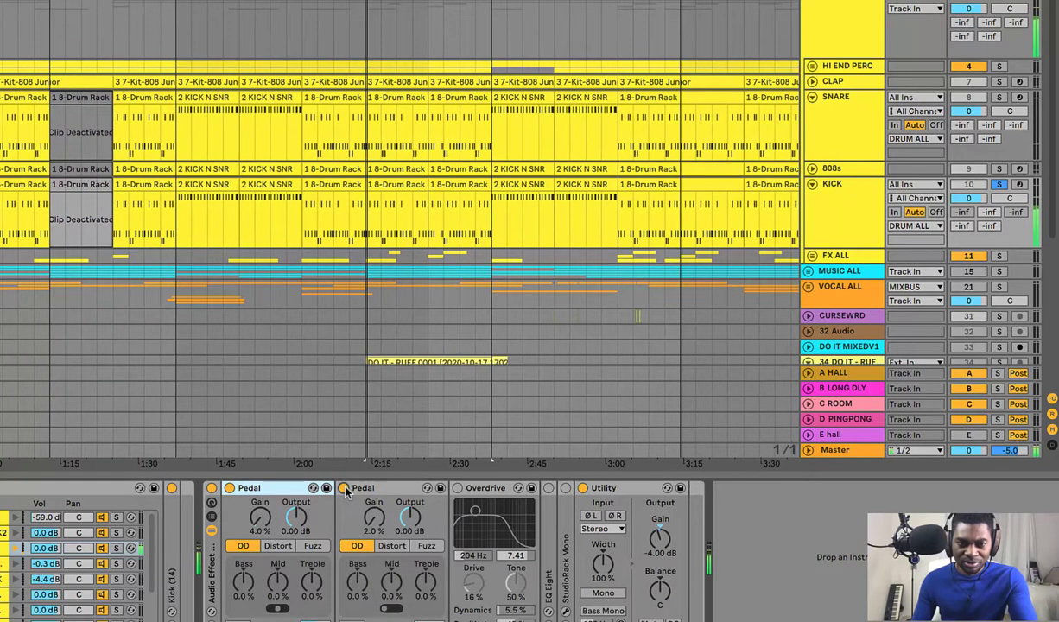
pyautogui.click(458, 490)
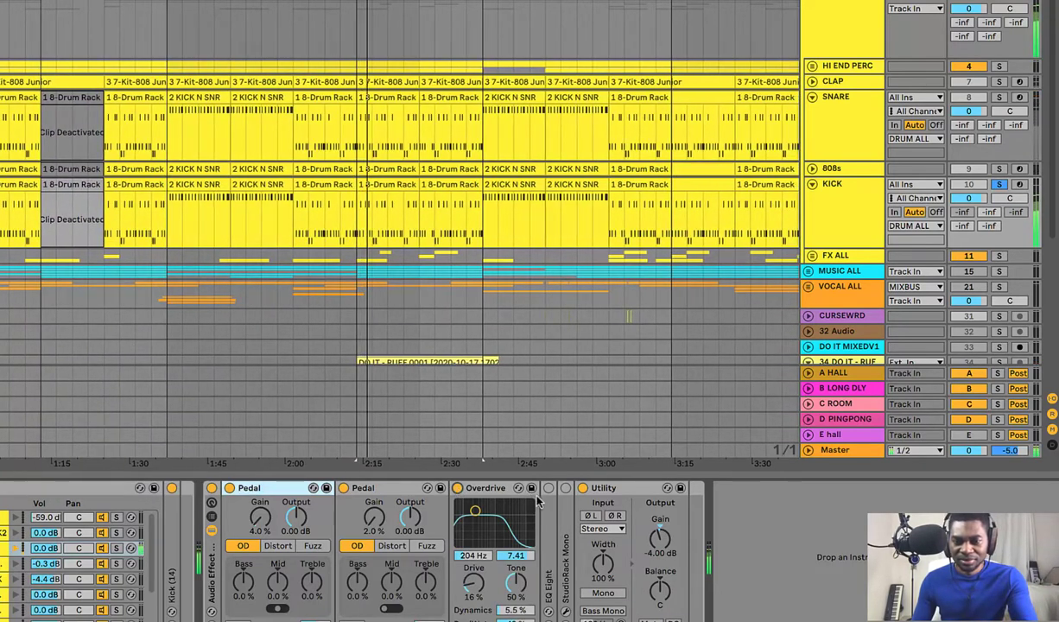
pyautogui.doubleClick(550, 496)
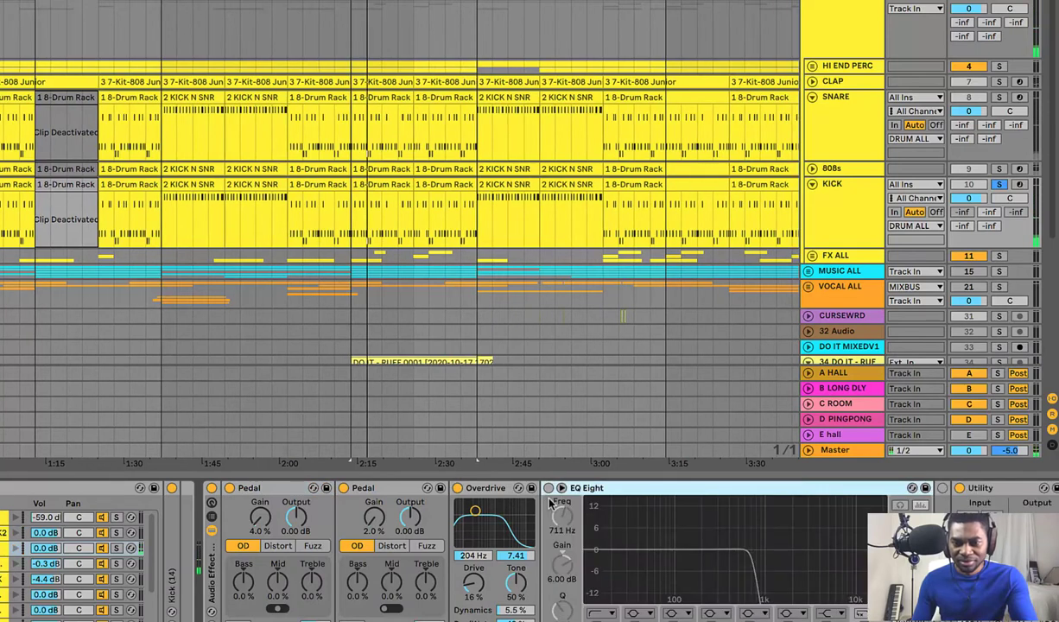
pyautogui.doubleClick(592, 489)
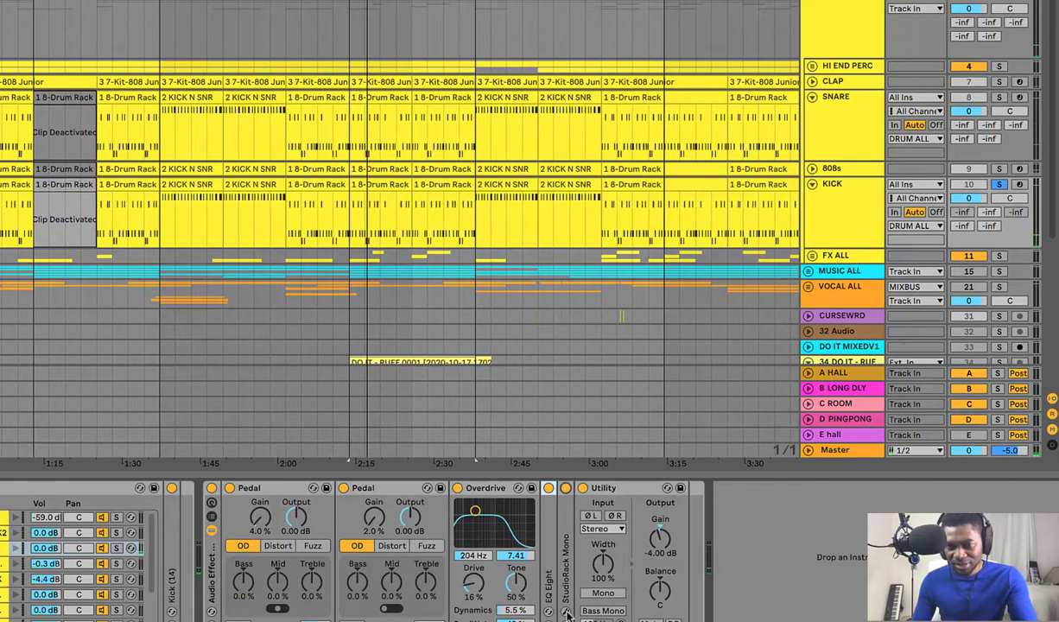
# - Open StudioRack Mono on the KICK track and inspect the RBass plugin in its second slot
pyautogui.click(567, 613)
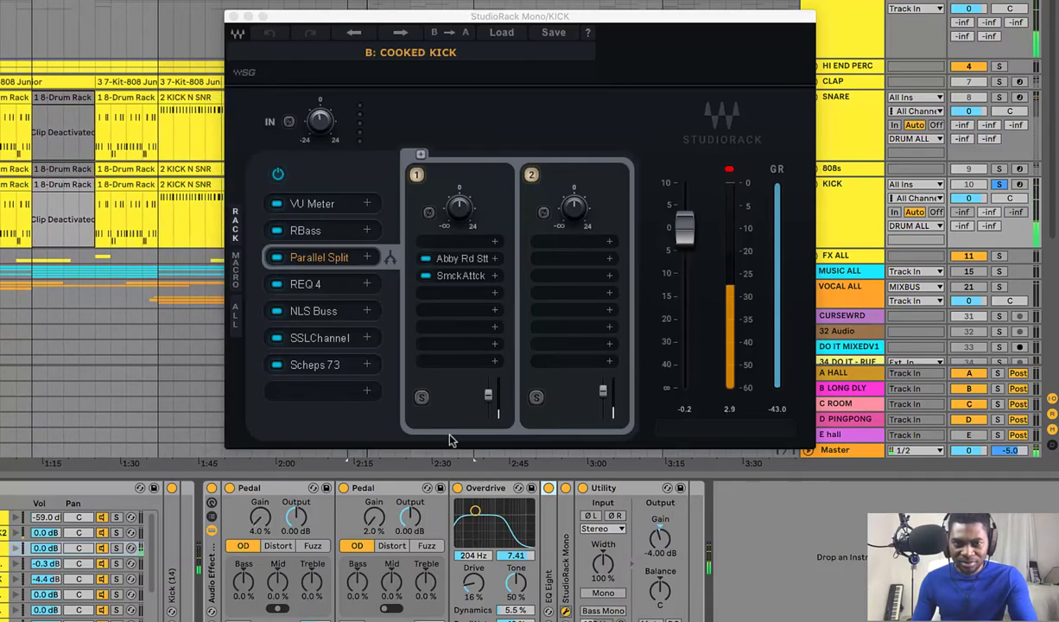
pyautogui.click(311, 233)
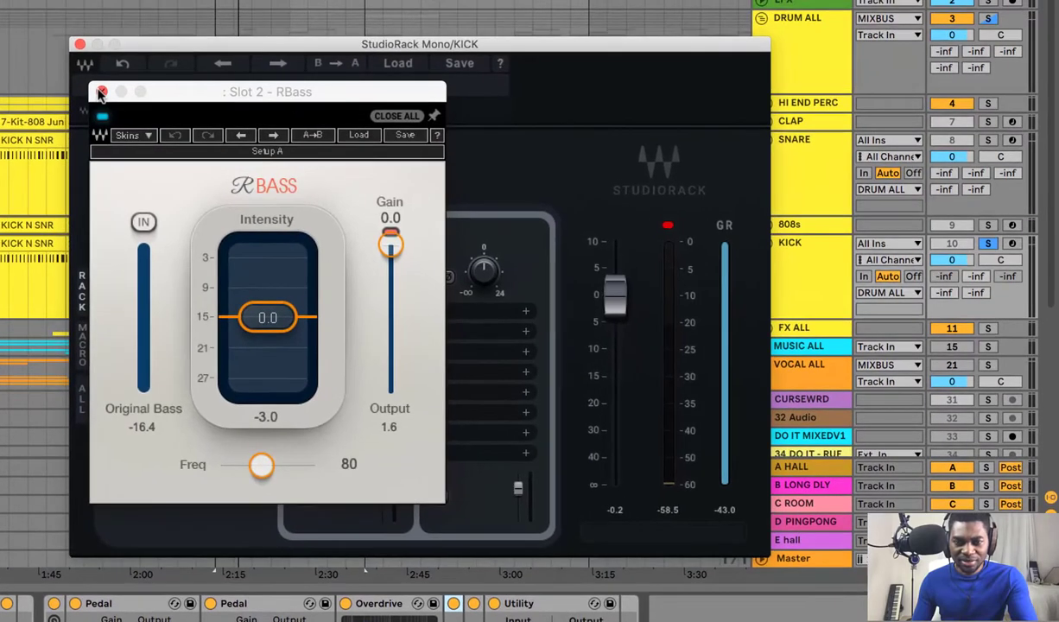
# - Close RBass, play the kick and examine the REQ 4 equalizer bands in StudioRack Mono's fourth slot
pyautogui.click(100, 92)
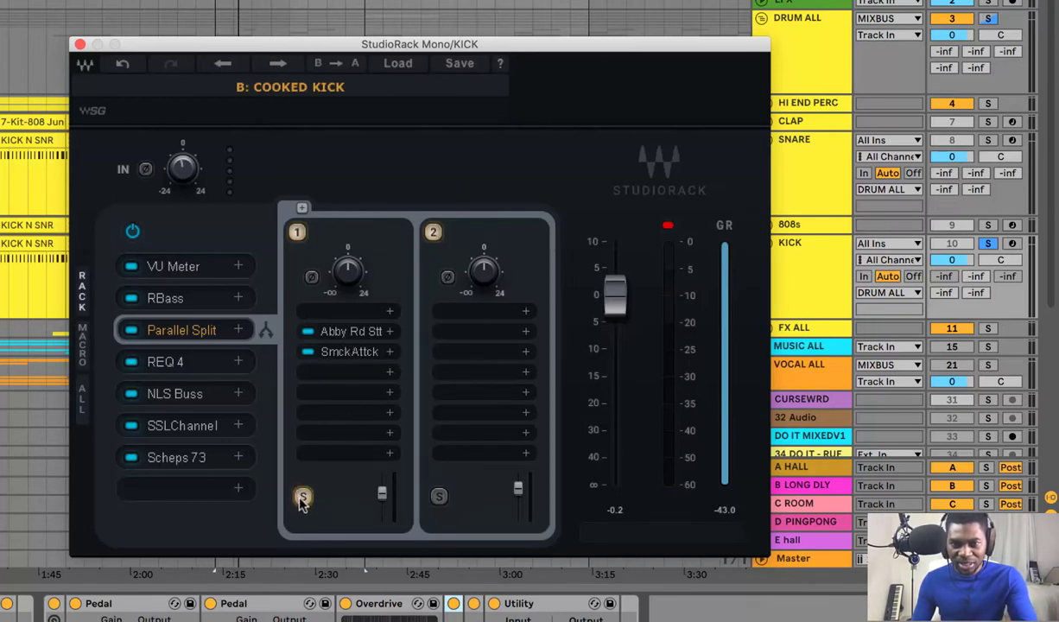
pyautogui.press('space')
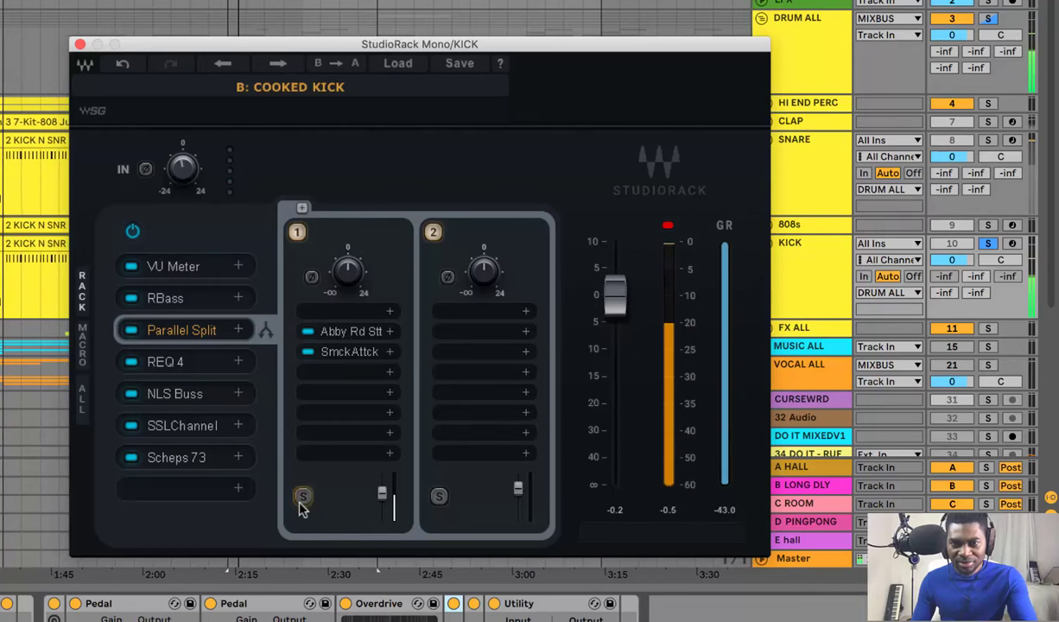
pyautogui.click(207, 368)
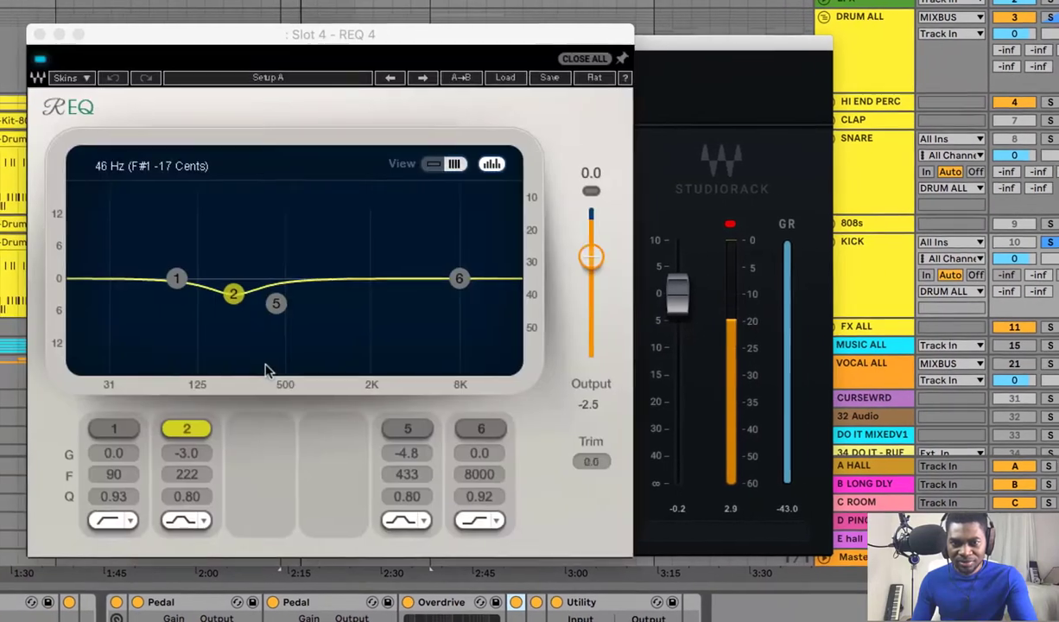
pyautogui.click(251, 294)
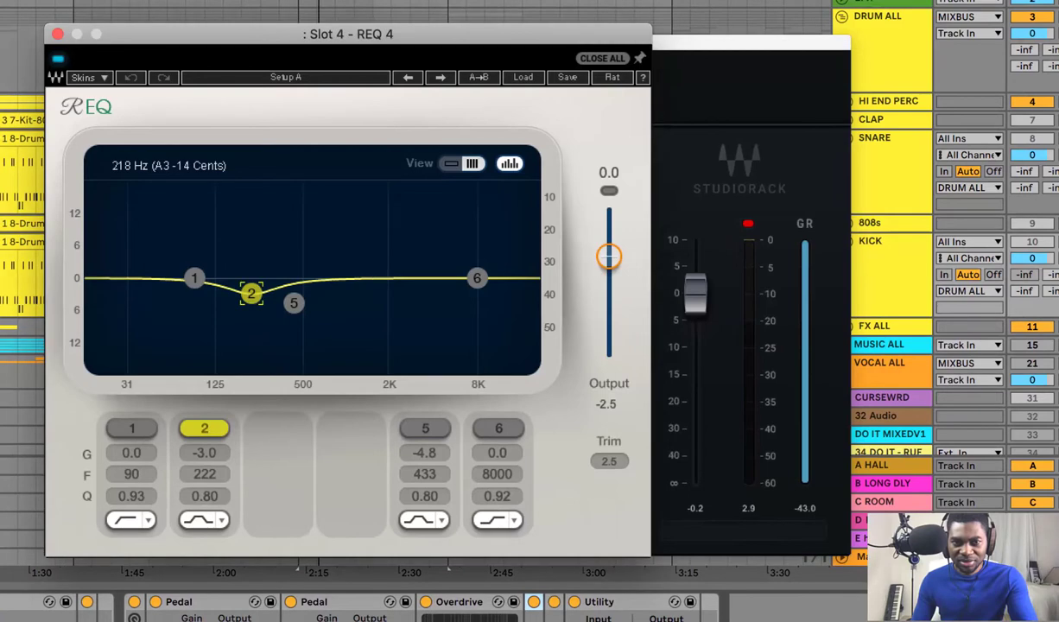
pyautogui.click(57, 35)
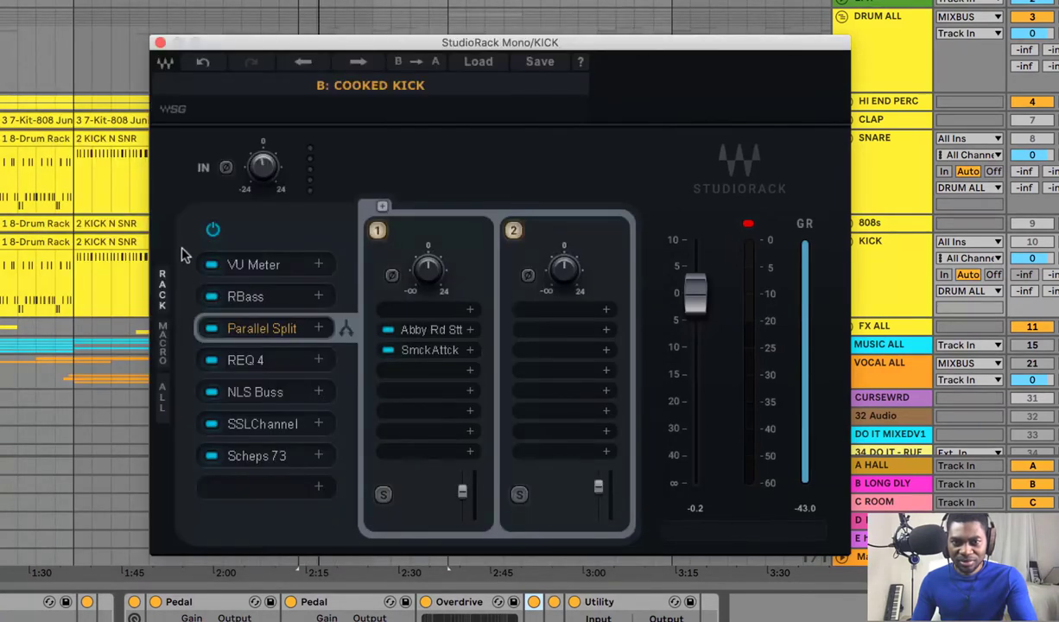
pyautogui.click(245, 365)
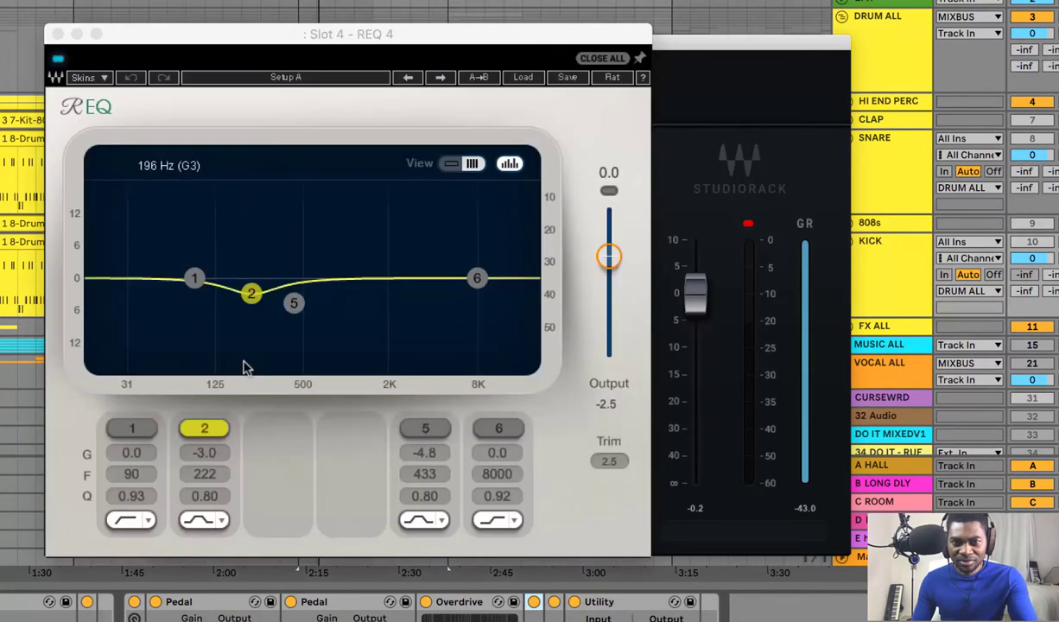
pyautogui.click(57, 35)
# - Inspect the drive and studio settings of NLS Buss in the fifth slot and close its window
pyautogui.click(255, 393)
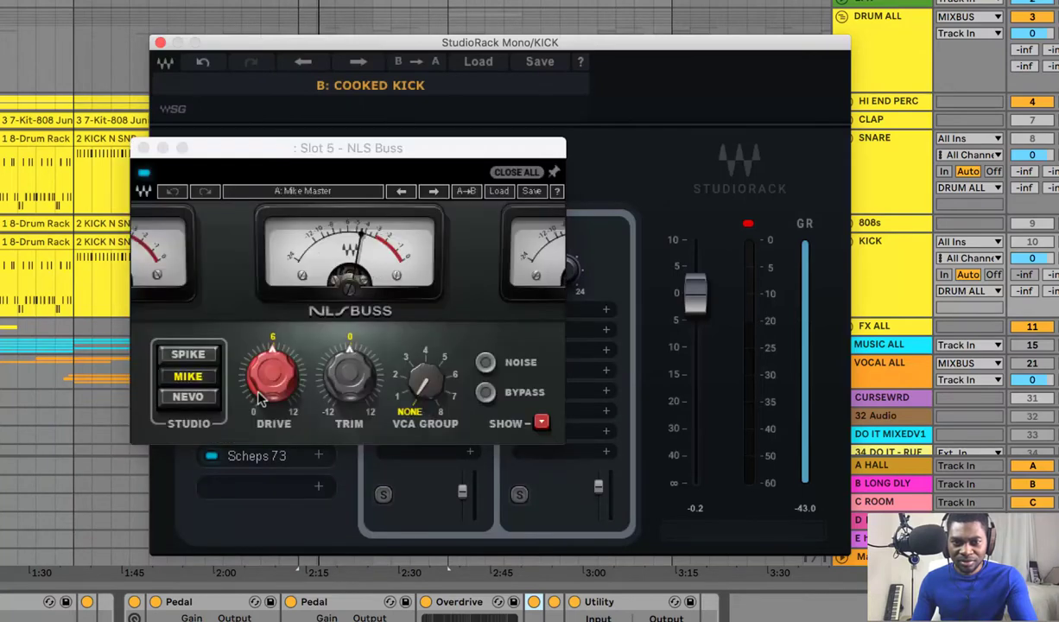
pyautogui.click(268, 380)
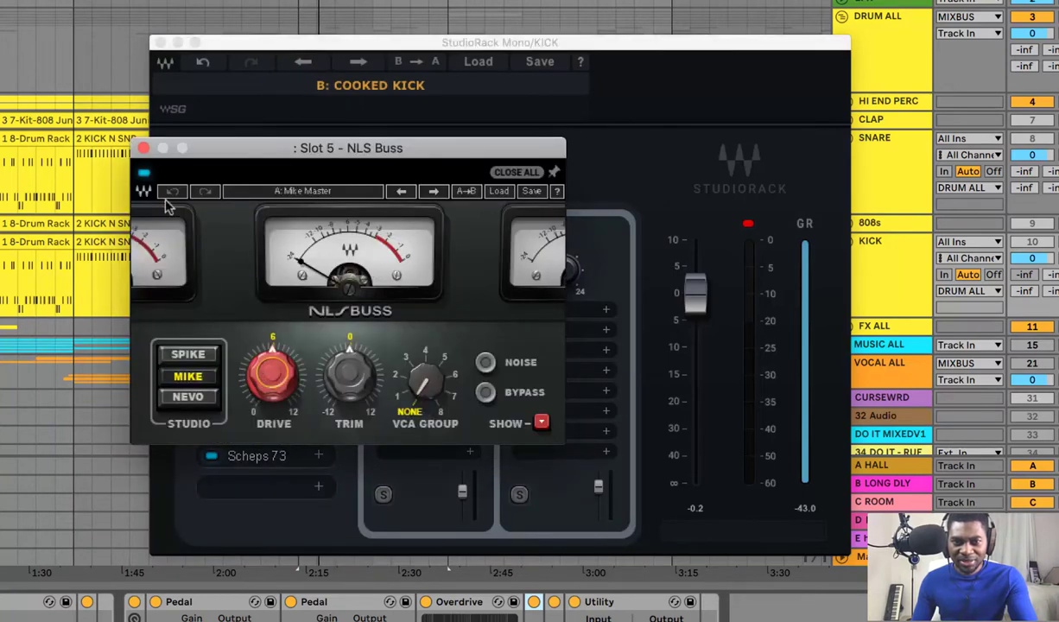
pyautogui.click(144, 150)
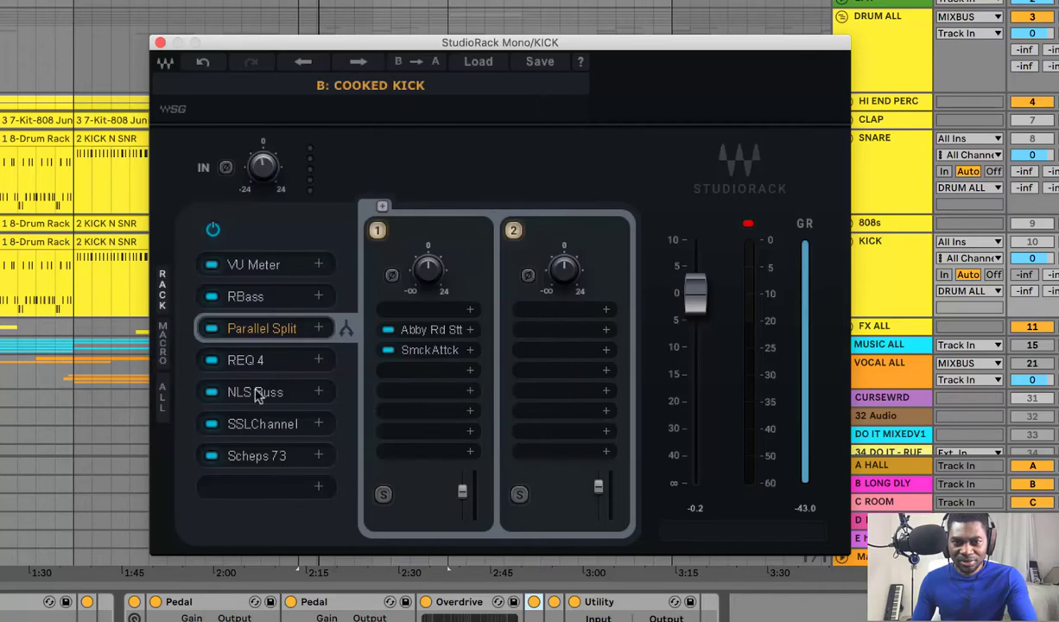
# - Inspect the SSLChannel and Scheps 73 plugins in StudioRack Mono's last two filled slots while playing the kick
pyautogui.click(262, 425)
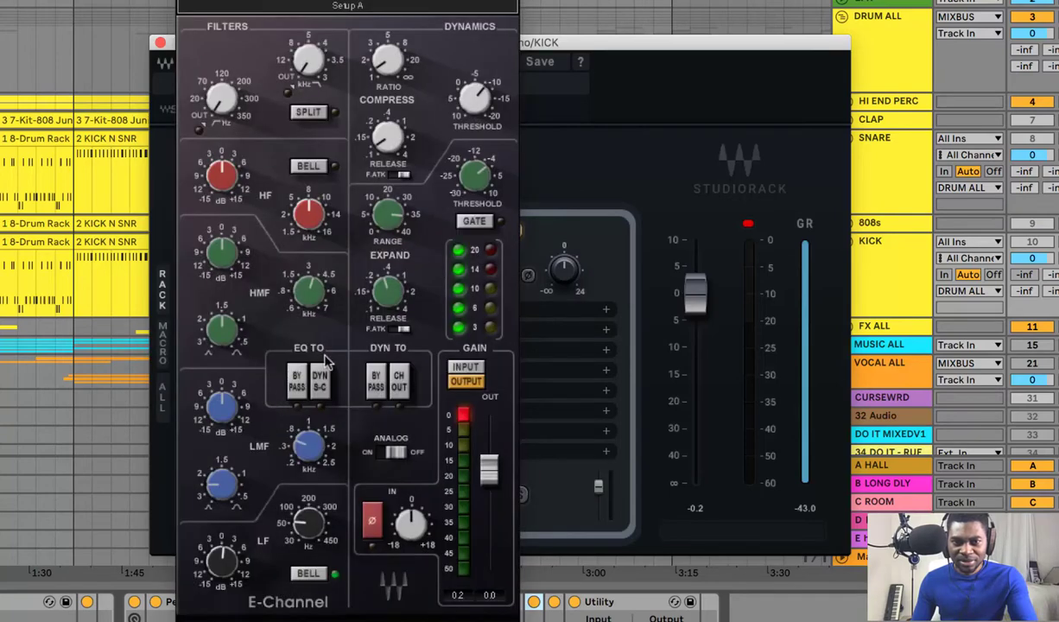
pyautogui.press('space')
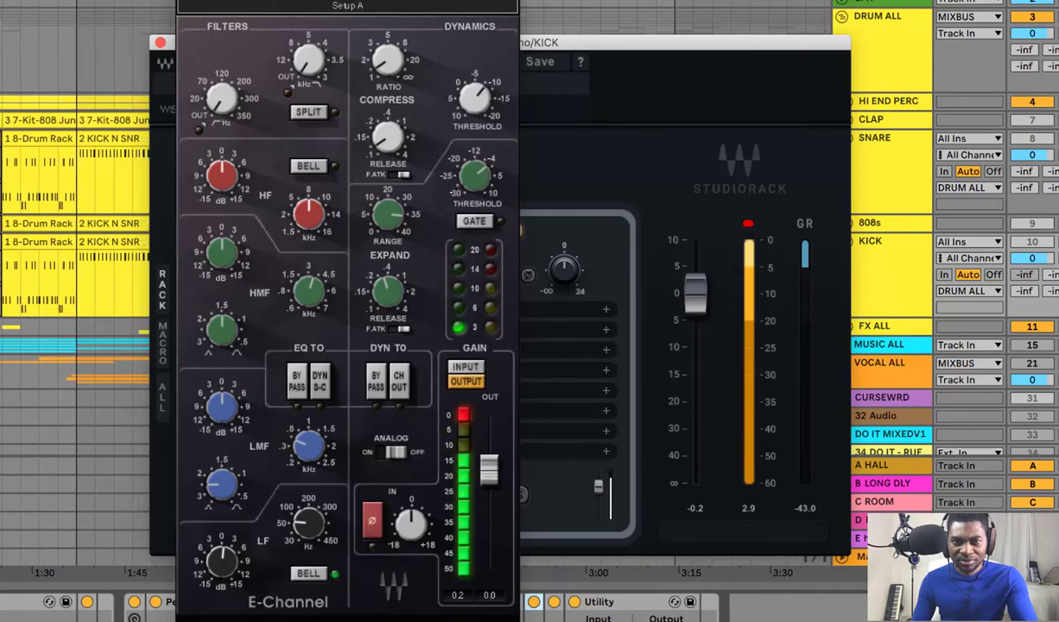
pyautogui.press('super+w')
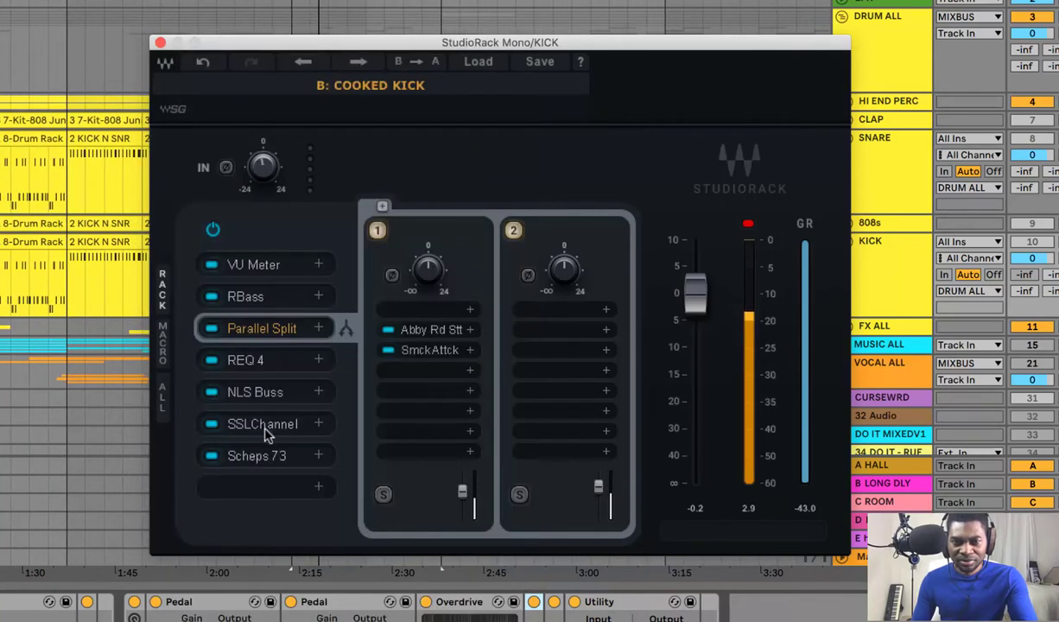
pyautogui.click(262, 458)
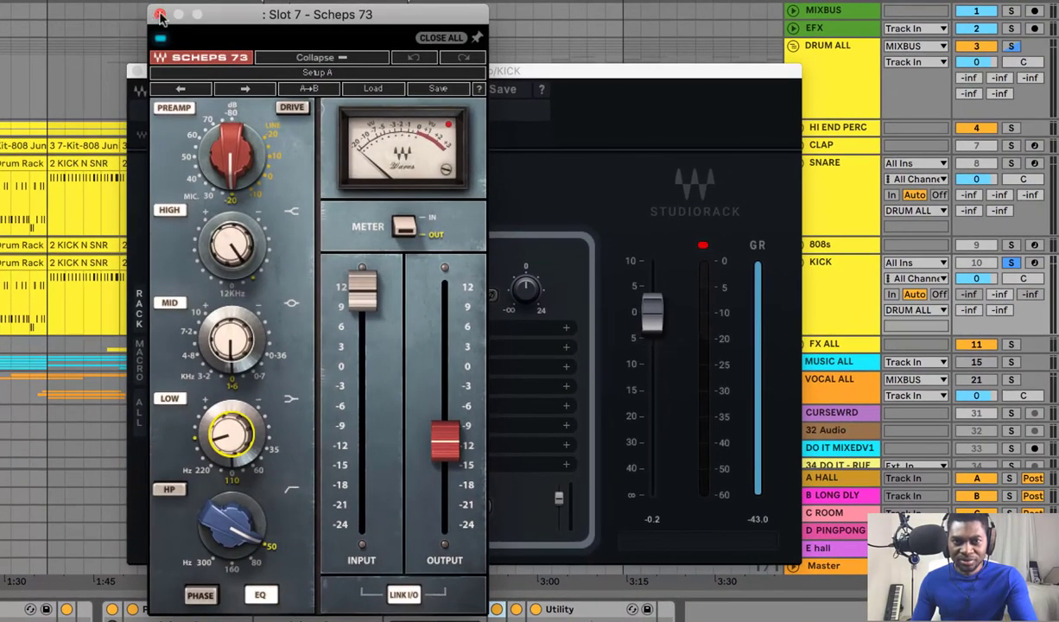
pyautogui.click(160, 15)
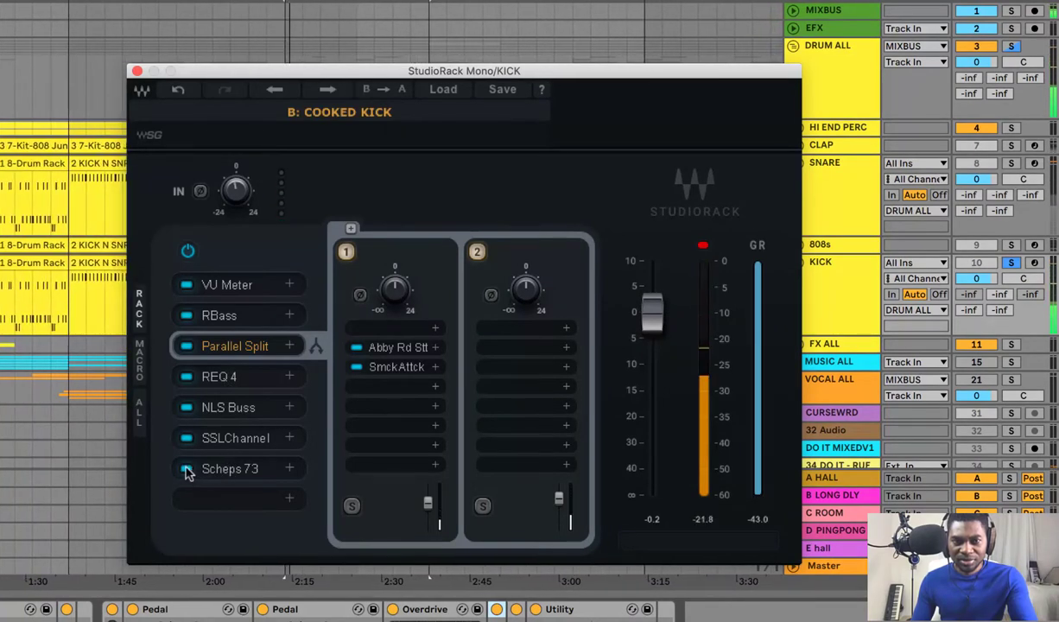
# - Bypass StudioRack Mono's plugins from Scheps 73 up to Parallel Split and check the VU Meter in the first slot
pyautogui.click(185, 439)
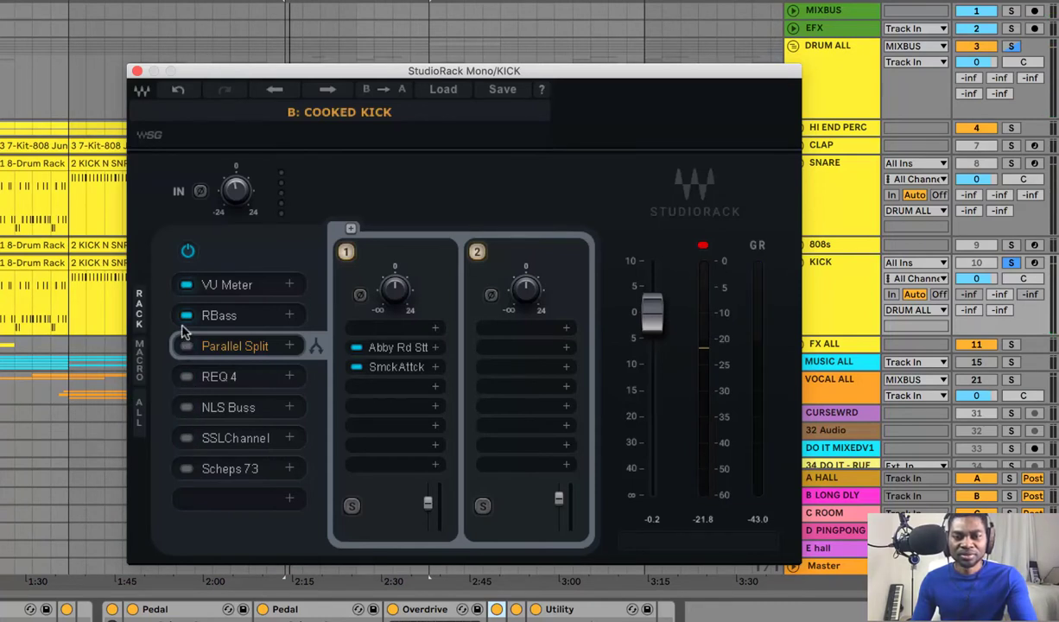
pyautogui.click(202, 288)
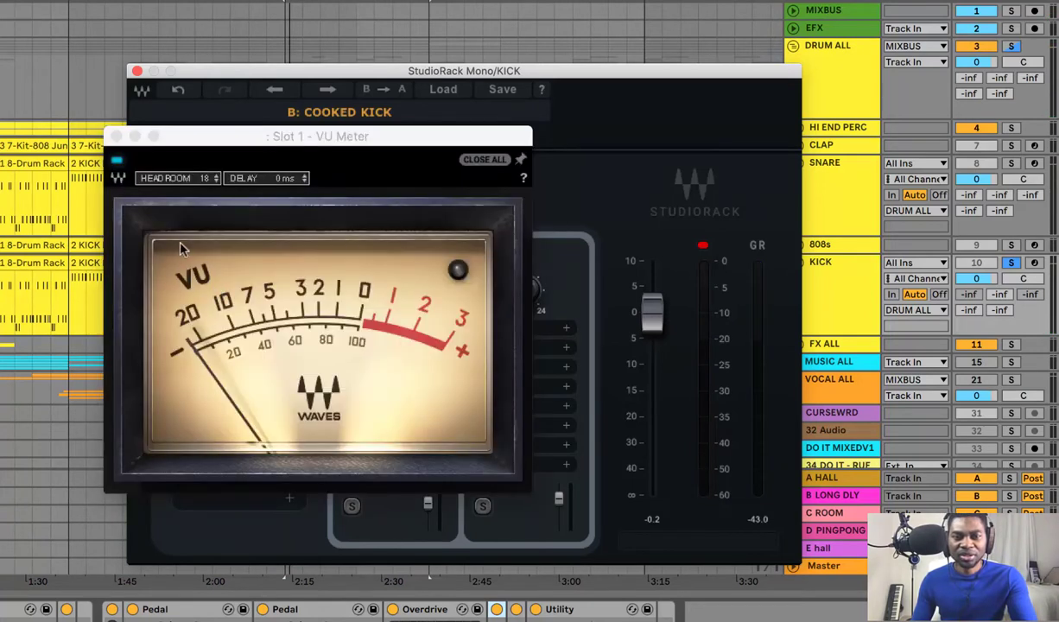
pyautogui.click(116, 137)
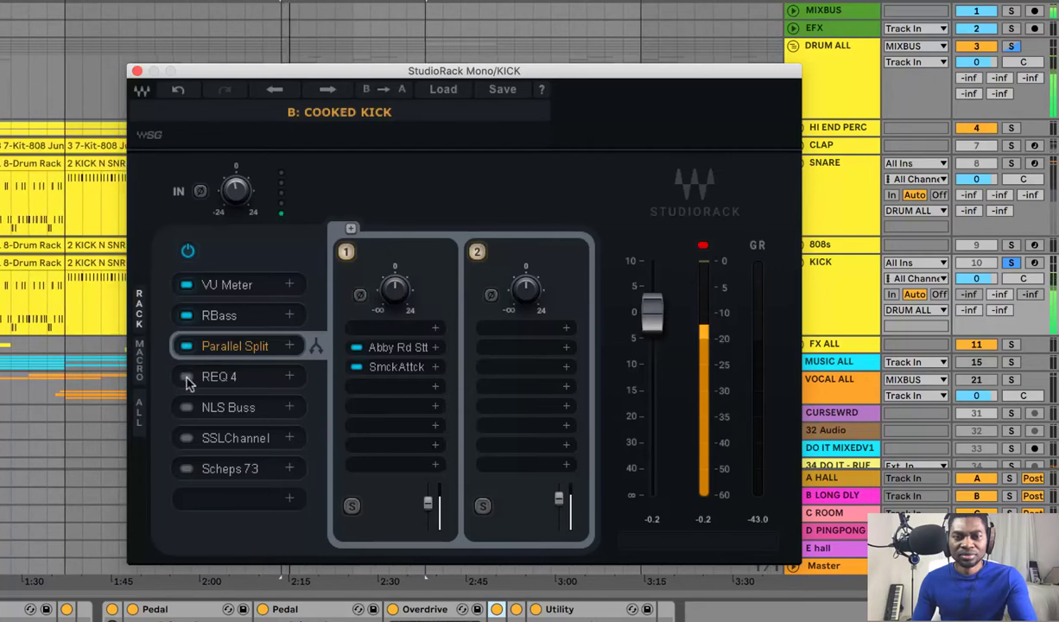
# - Turn REQ 4, NLS Buss, SSLChannel and Scheps 73 back on one after another during playback
pyautogui.click(186, 376)
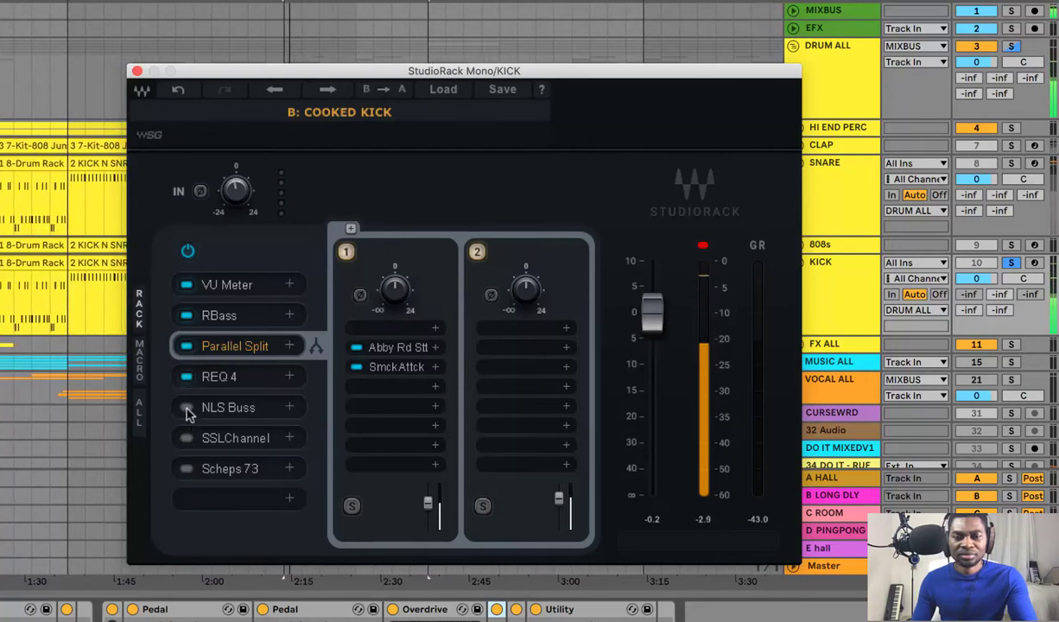
pyautogui.click(186, 407)
pyautogui.click(186, 439)
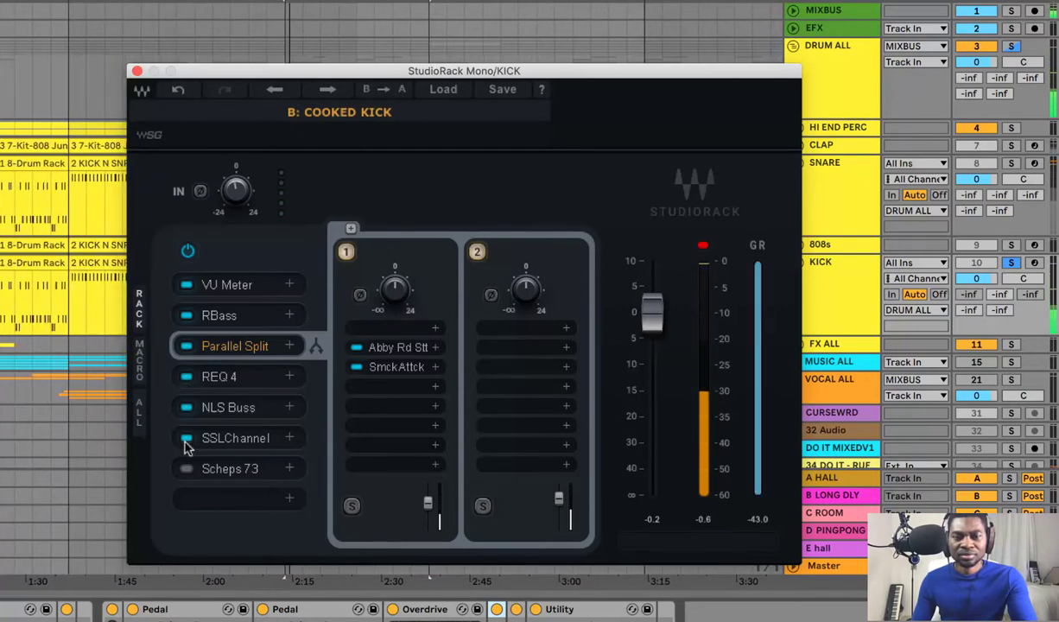
pyautogui.click(187, 470)
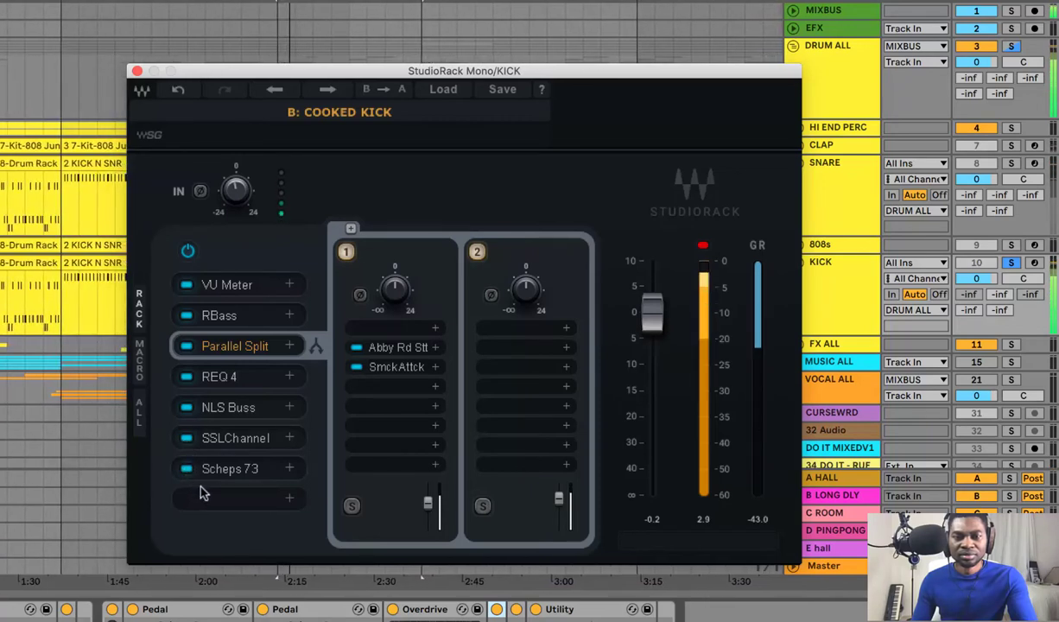
# - Move StudioRack Mono aside to uncover the track headers, reset its output clip indicator and close the window
pyautogui.click(816, 17)
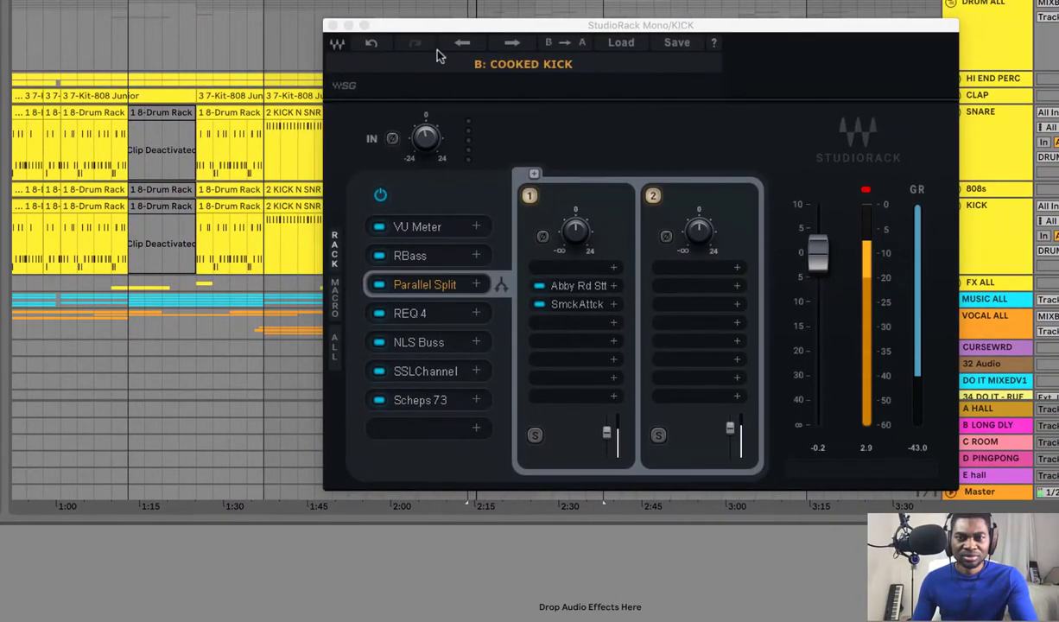
pyautogui.moveTo(438, 27); pyautogui.dragTo(369, 2)
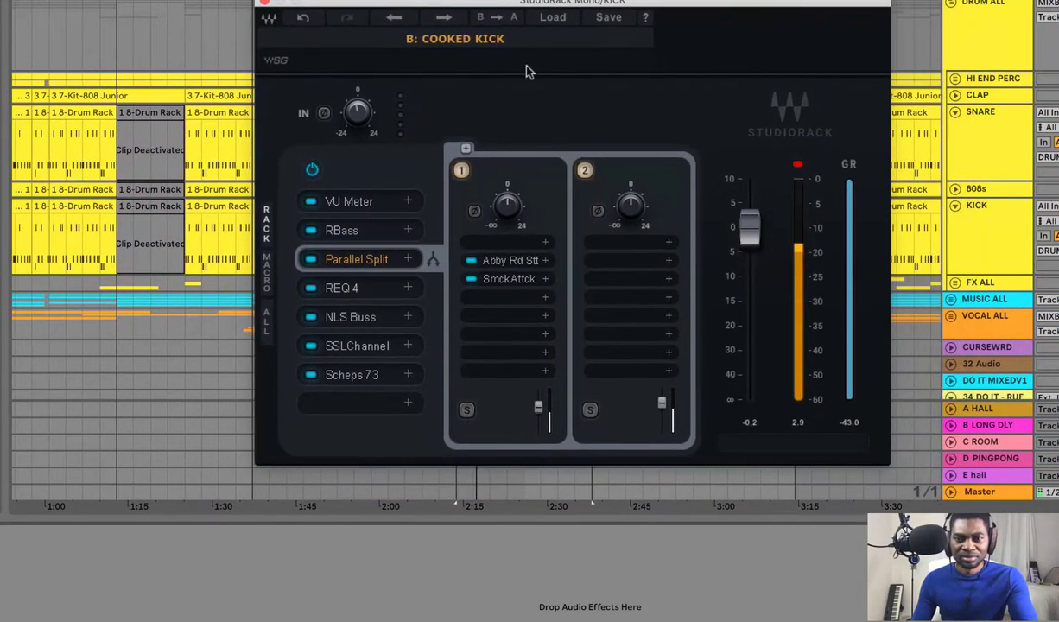
pyautogui.click(797, 166)
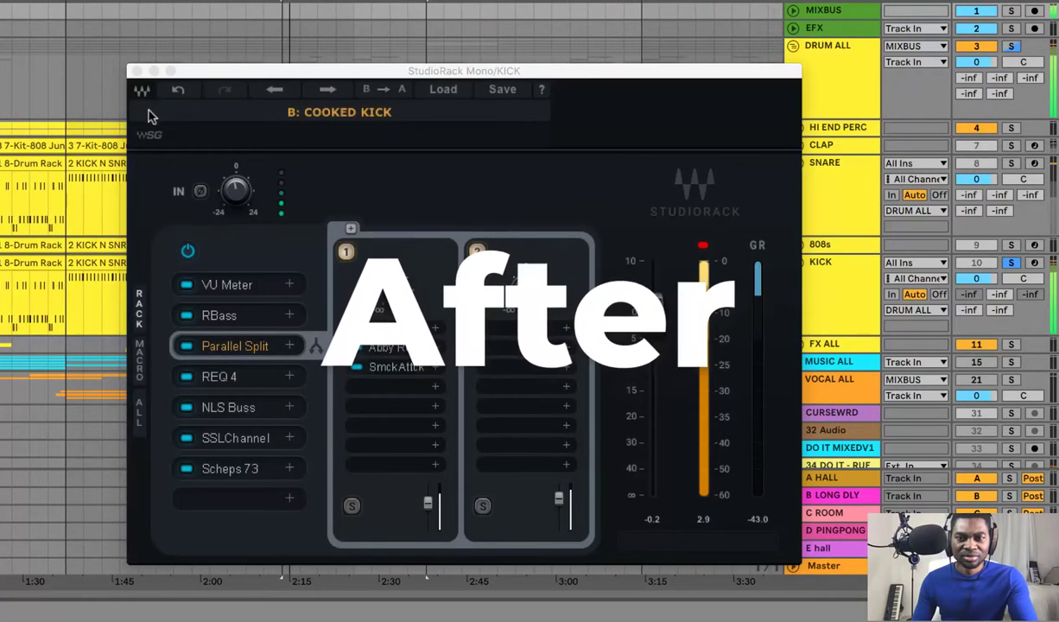
pyautogui.moveTo(248, 78); pyautogui.dragTo(176, 51)
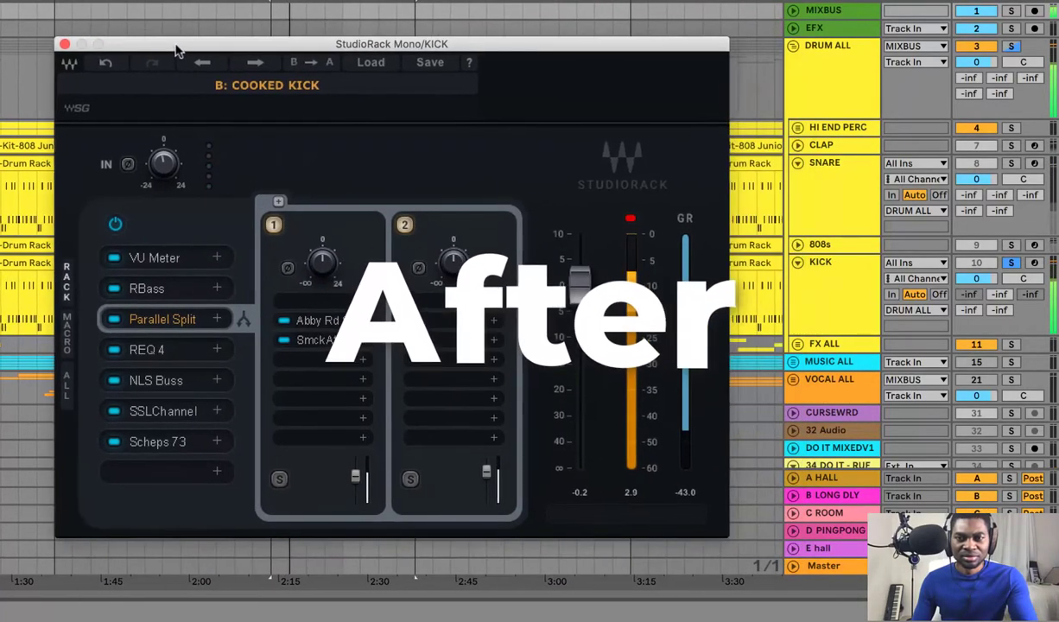
pyautogui.click(630, 222)
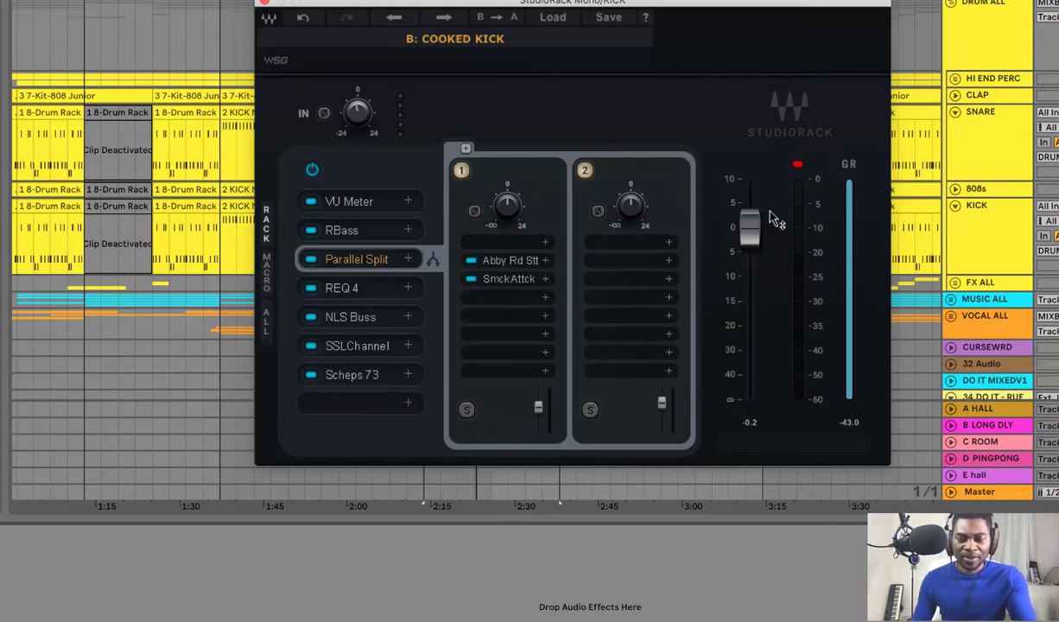
pyautogui.click(265, 4)
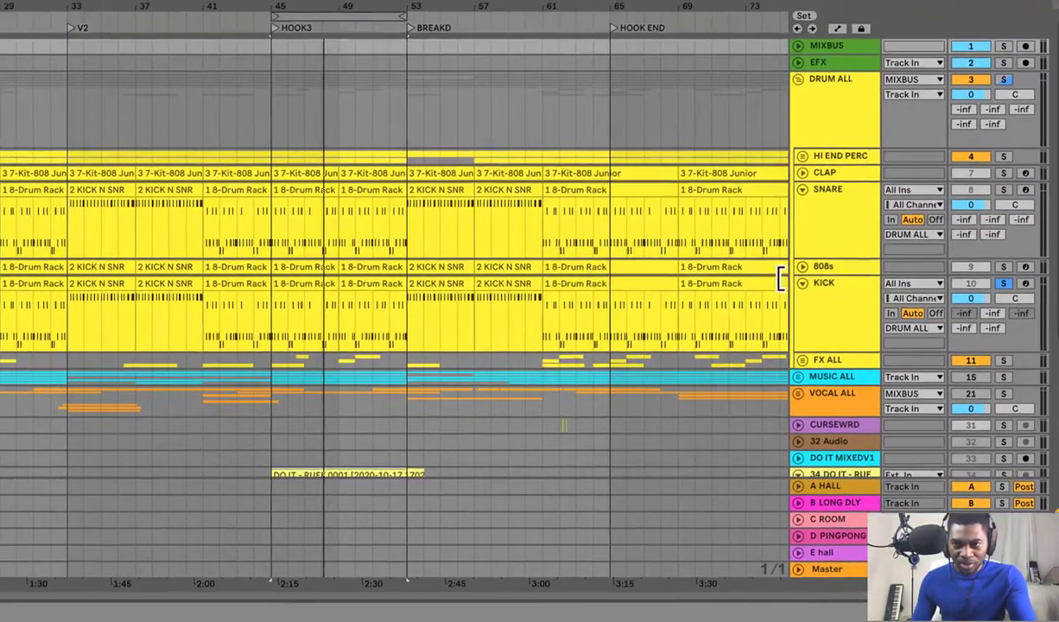
# - Unfold and solo the 808s track and play it from the HOOK3 section
pyautogui.click(999, 227)
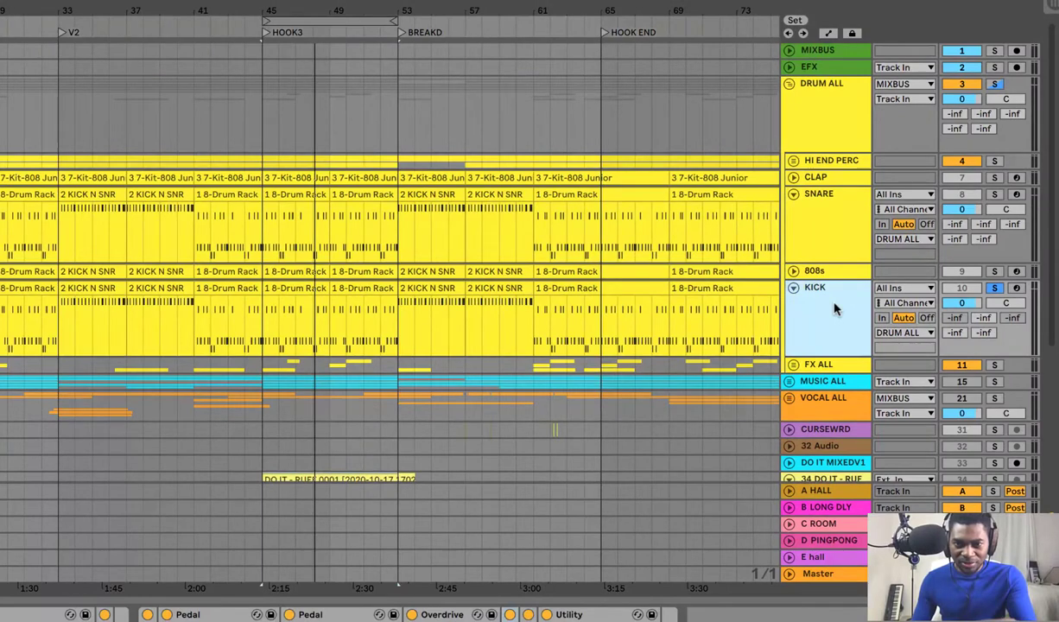
pyautogui.click(793, 272)
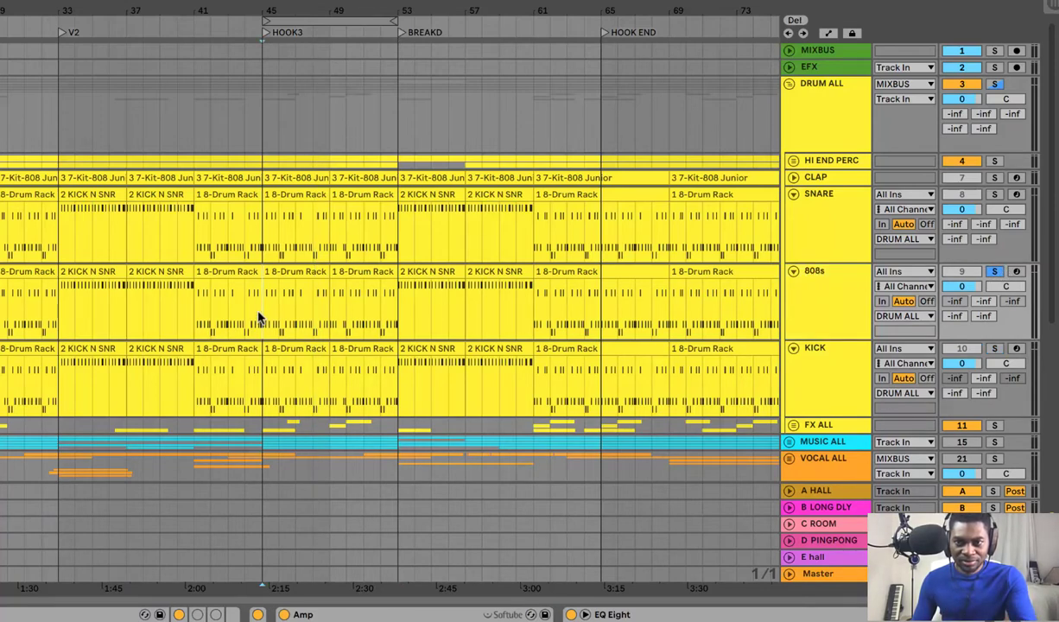
pyautogui.hscroll(-2, 259, 318)
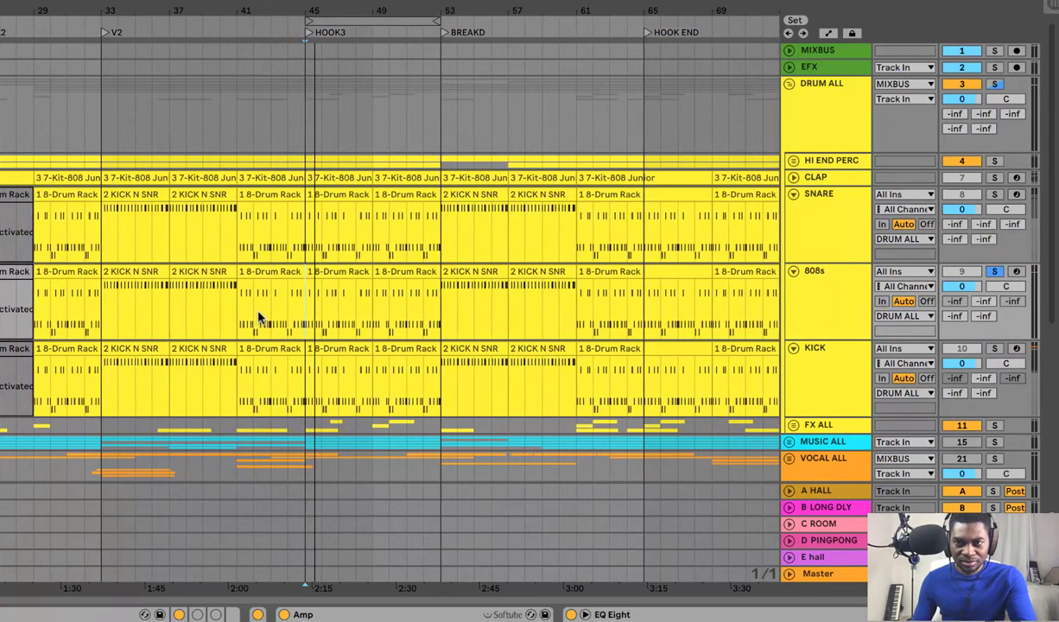
pyautogui.press('space')
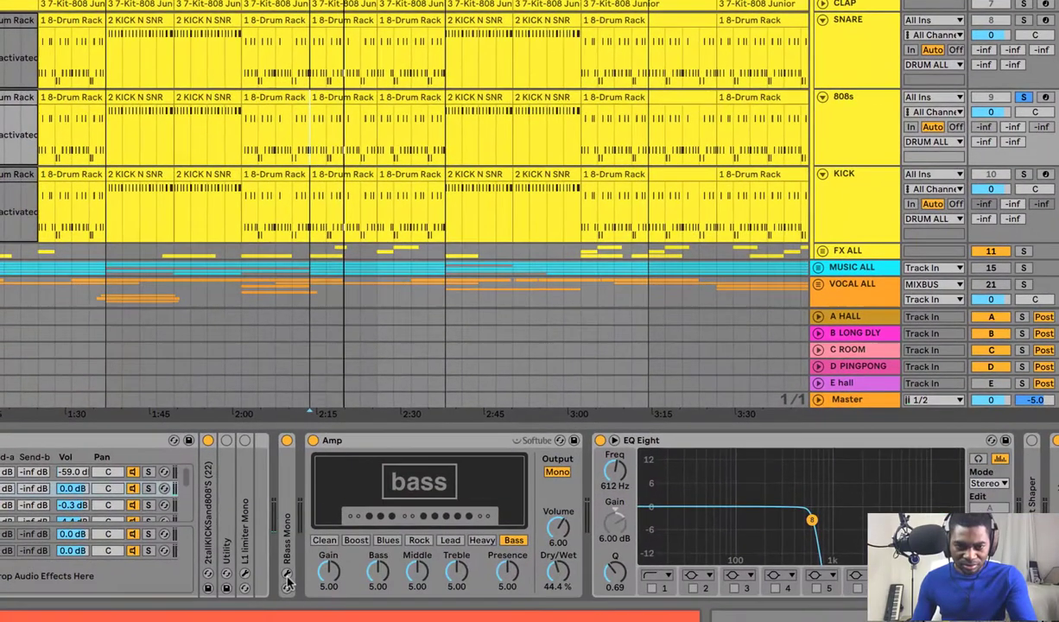
# - Inspect RBass Mono in the 808s device chain and switch off the Amp to hear the track without it
pyautogui.click(287, 578)
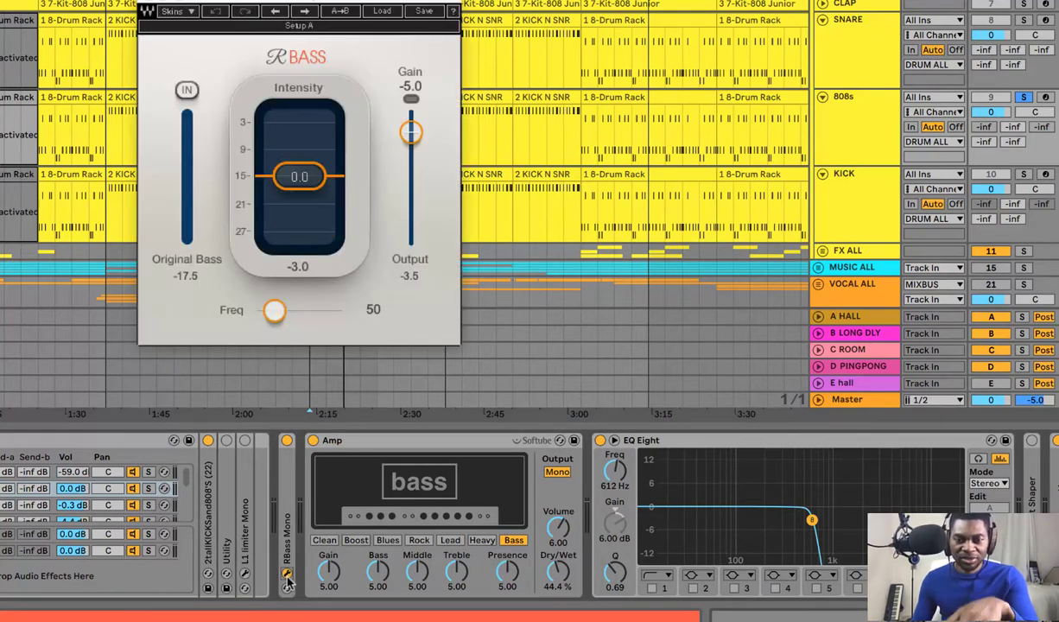
pyautogui.click(287, 577)
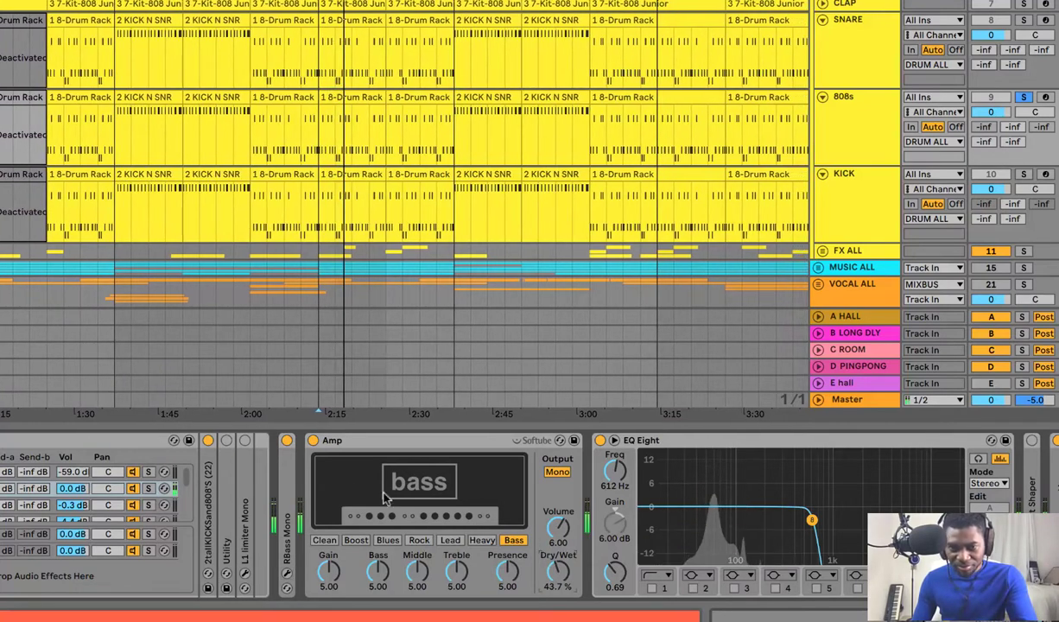
pyautogui.click(312, 441)
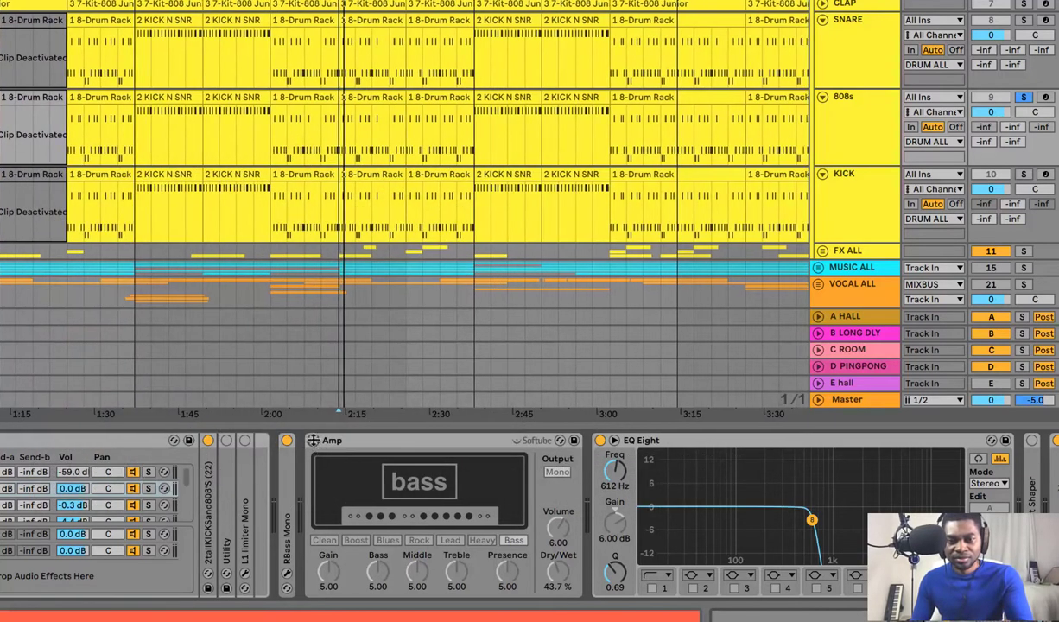
pyautogui.scroll(5, 391, 41)
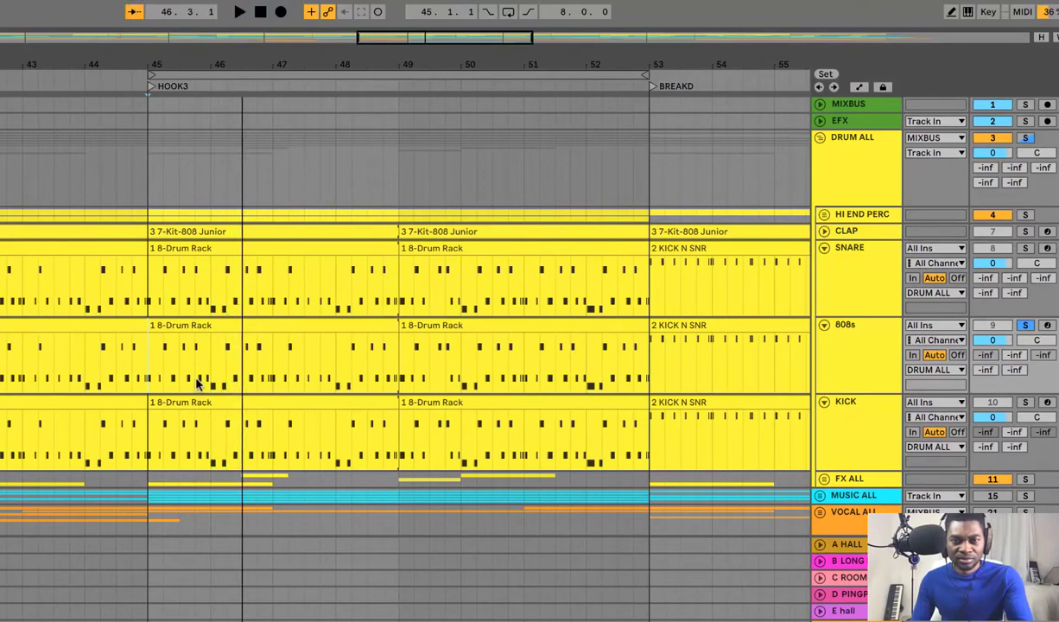
pyautogui.hscroll(-3, 192, 396)
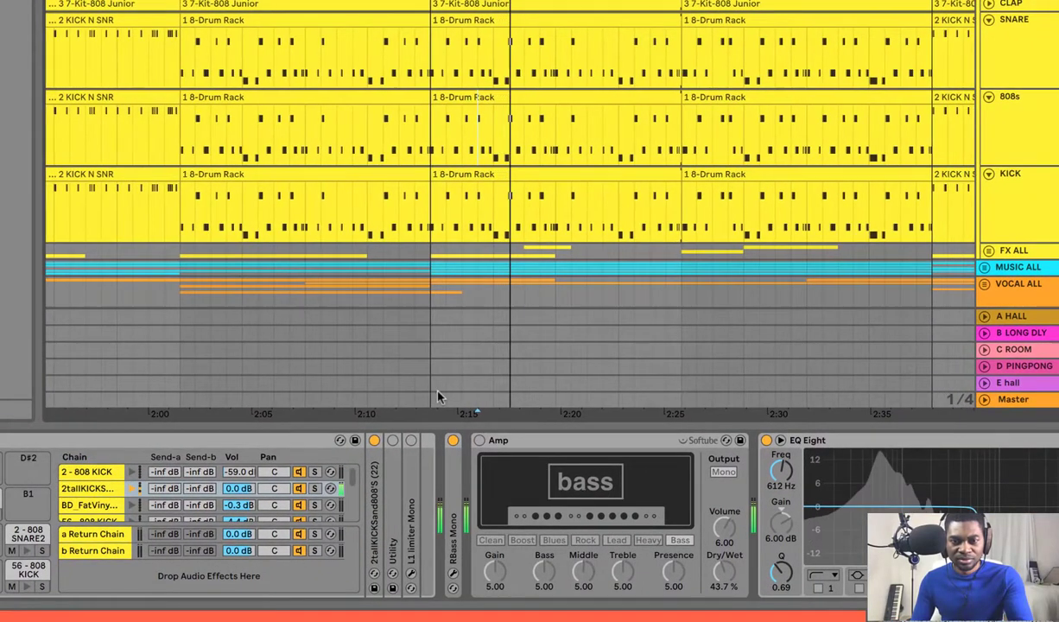
# - Turn the Amp back on in the 808s chain, fold Amp and EQ Eight after inspecting them, and stop playback at the Compressor
pyautogui.click(479, 440)
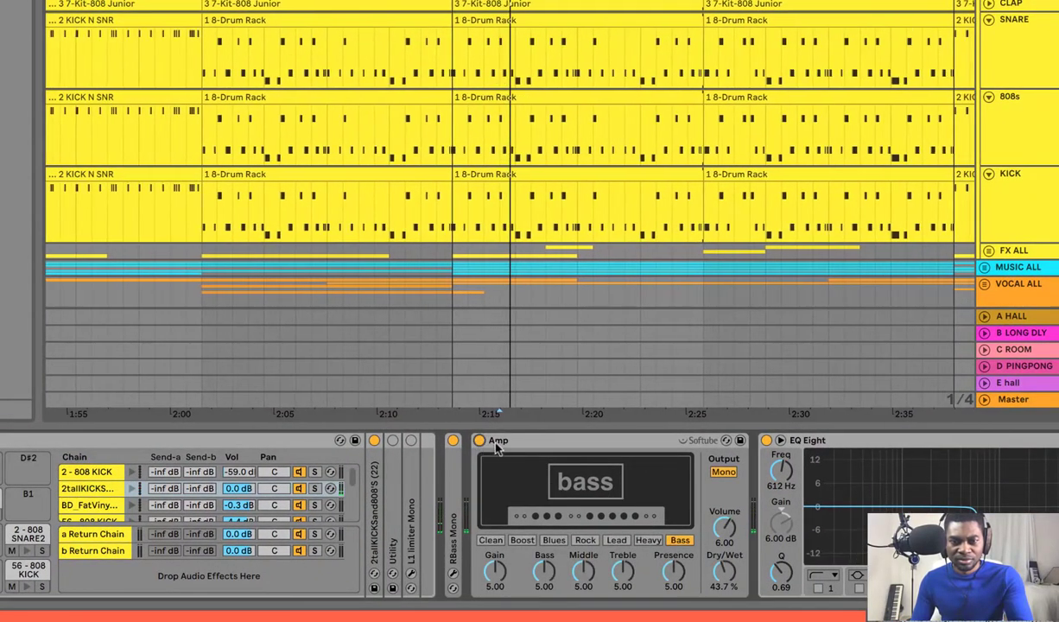
pyautogui.doubleClick(515, 442)
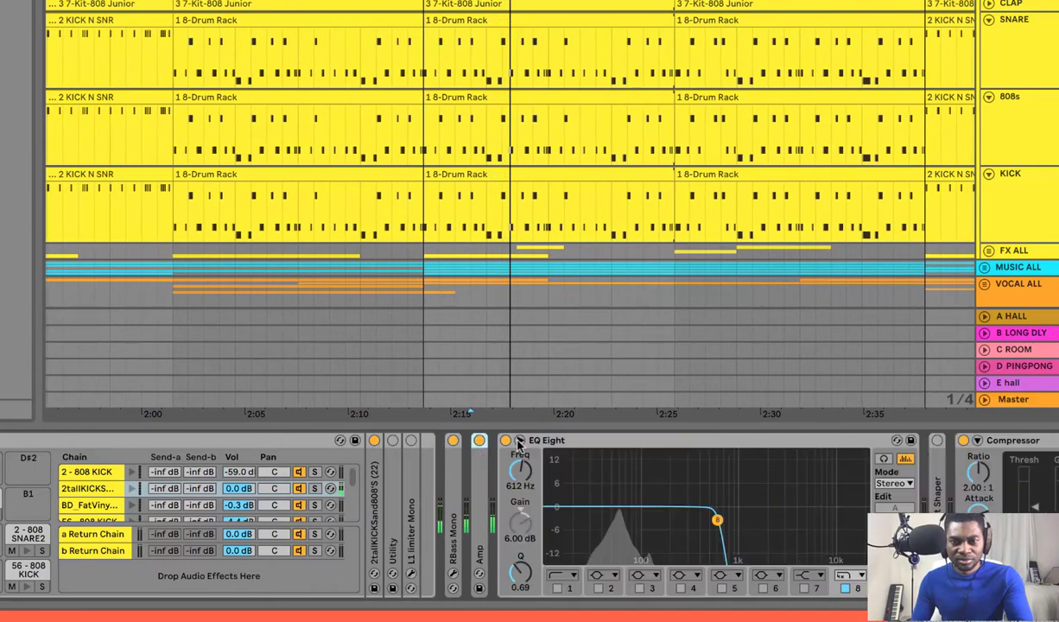
pyautogui.click(543, 443)
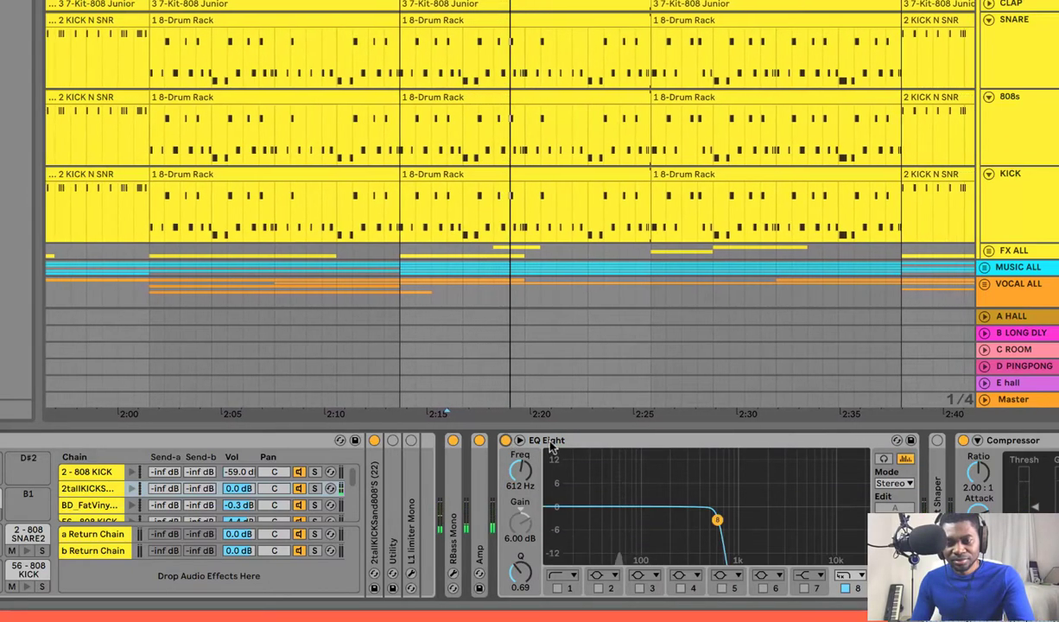
pyautogui.click(519, 440)
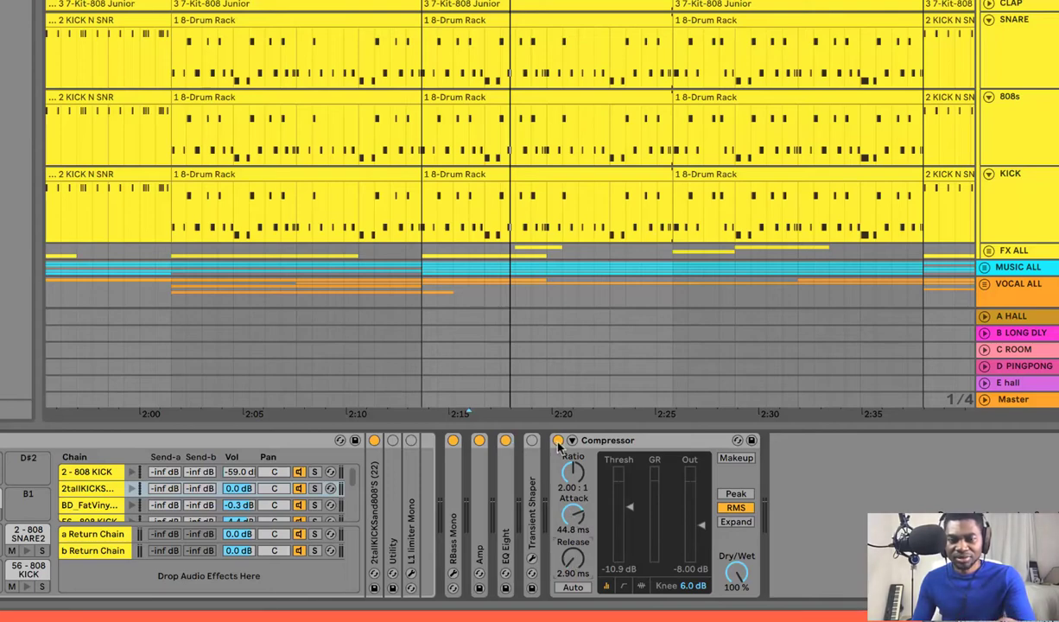
pyautogui.press('space')
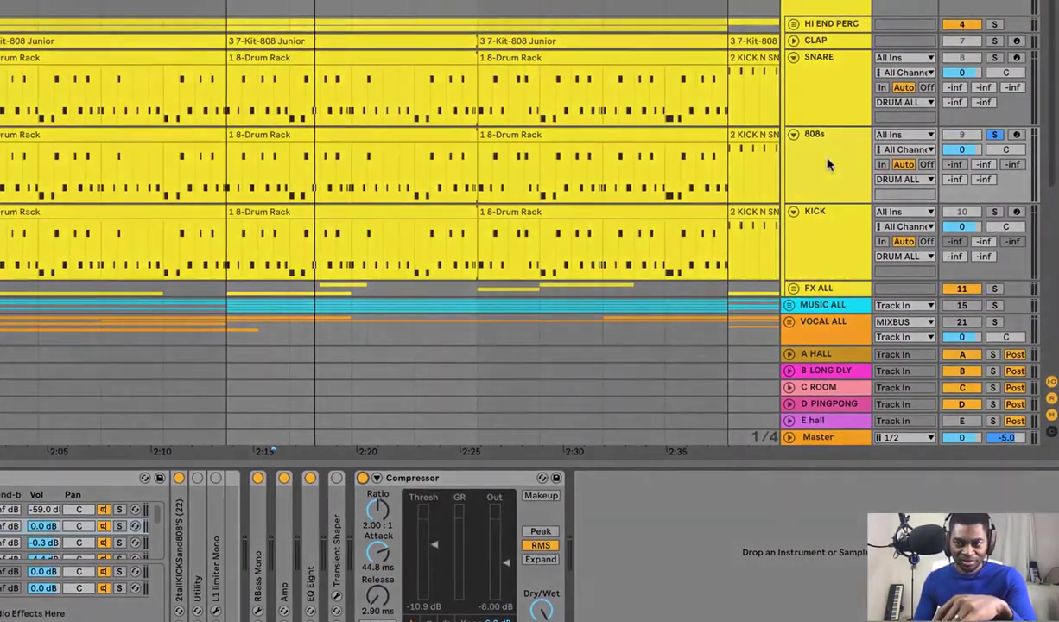
# - Show the SNARE track's devices, solo SNARE instead of the 808s, and play it
pyautogui.click(827, 164)
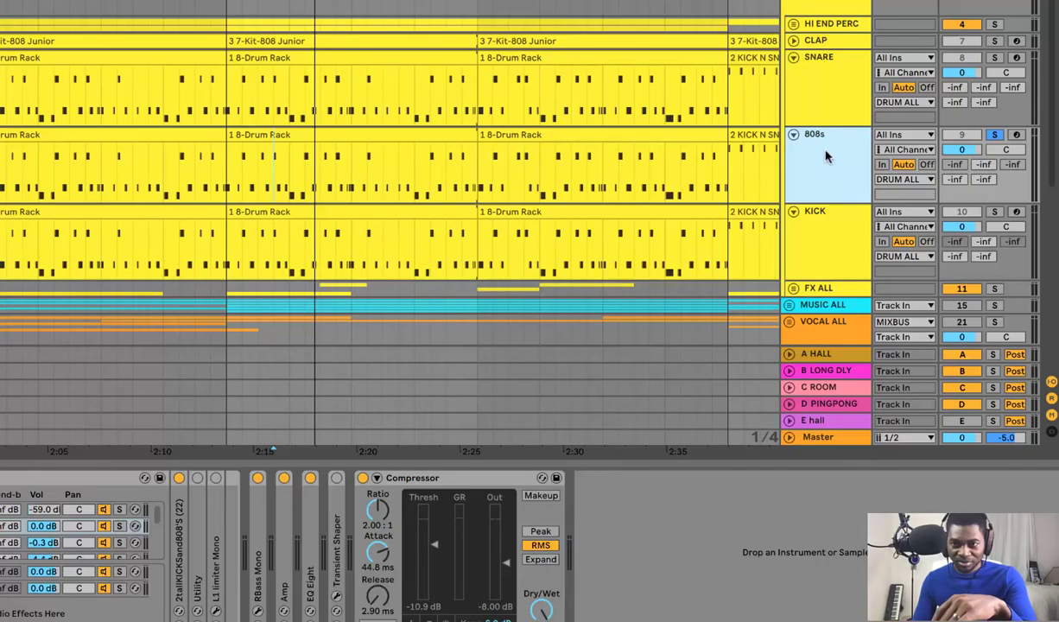
pyautogui.click(817, 84)
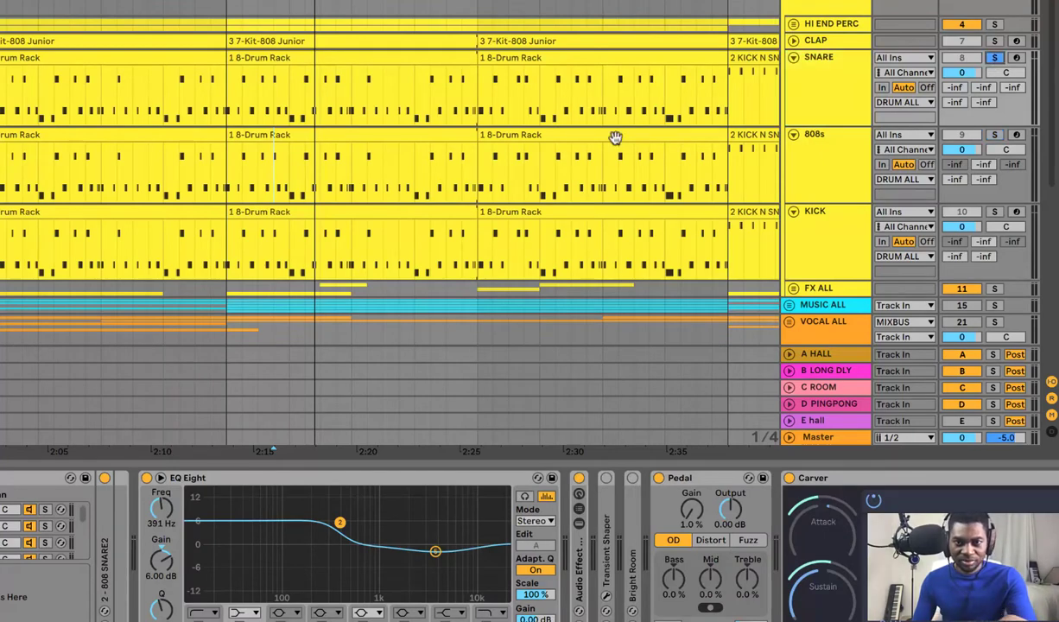
pyautogui.press('space')
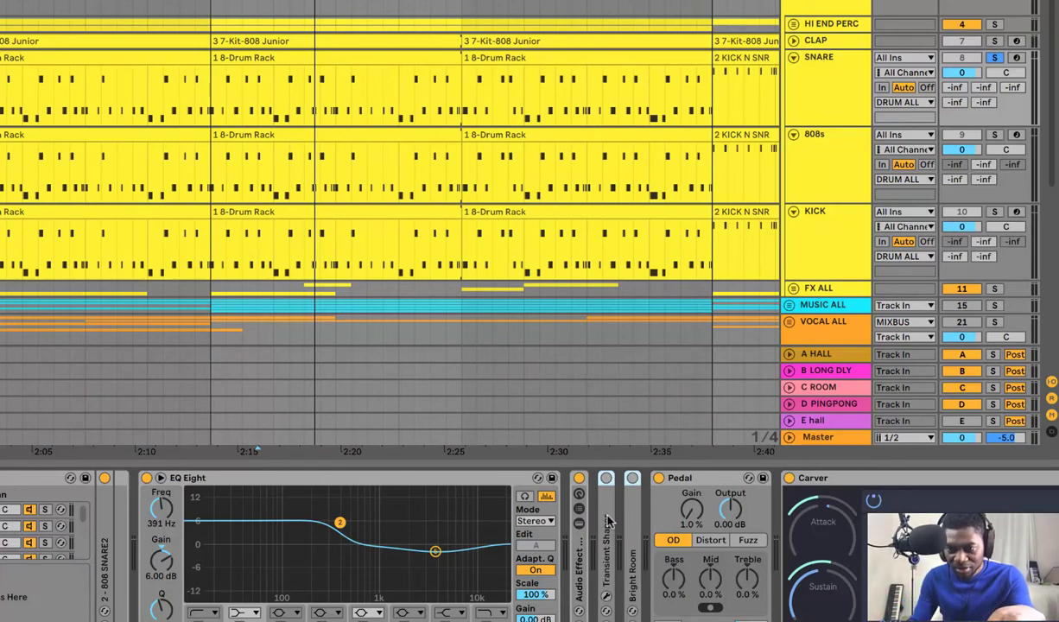
# - Delete the switched-off Transient Shaper and Bright Room devices from the snare's effect chain
pyautogui.press('Delete')
pyautogui.hscroll(5, 662, 488)
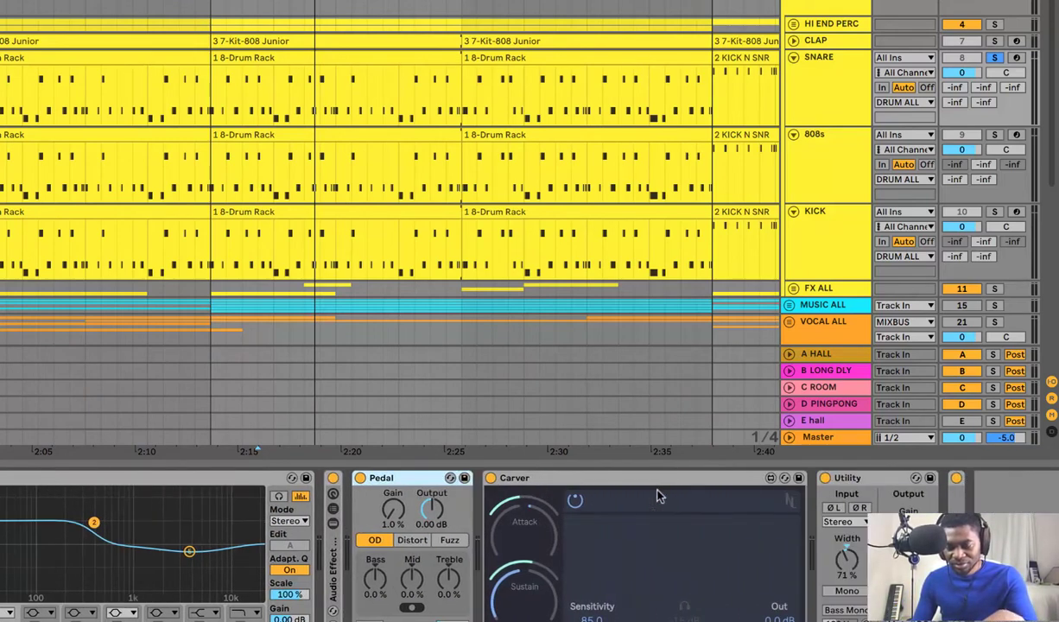
pyautogui.hscroll(-1, 657, 496)
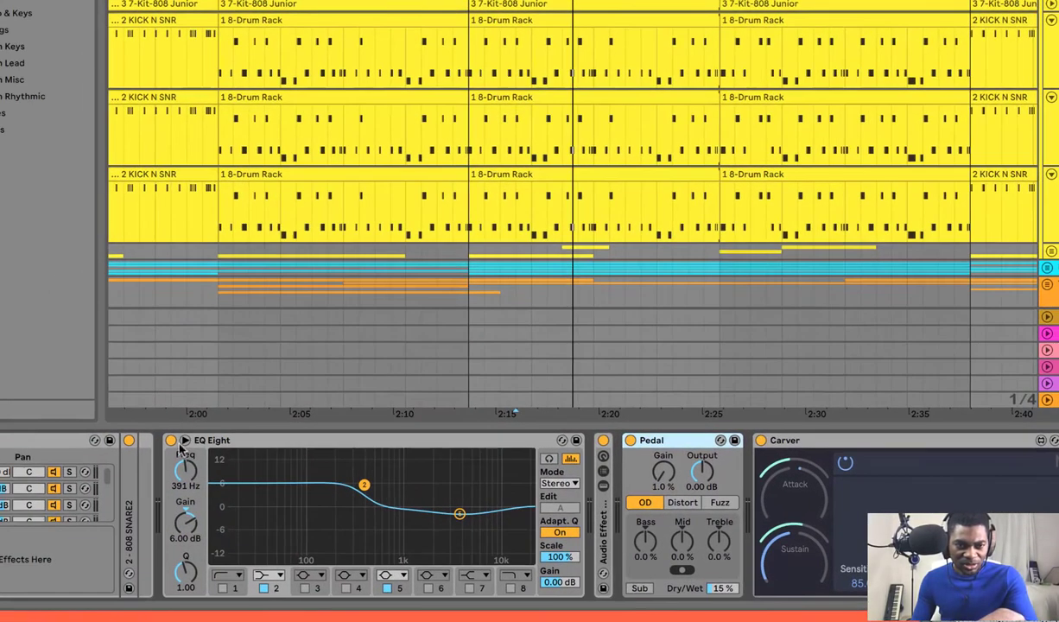
# - Fold EQ Eight, switch off every effect after the 2 - 808 SNARE2 instrument, and play the dry snare
pyautogui.click(208, 442)
pyautogui.doubleClick(208, 442)
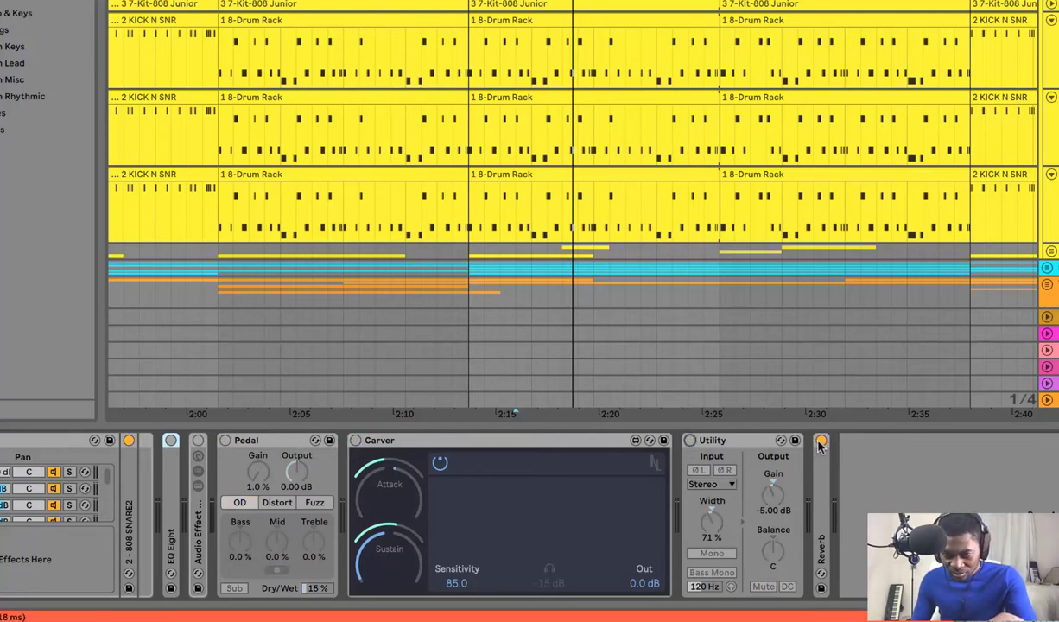
pyautogui.press('space')
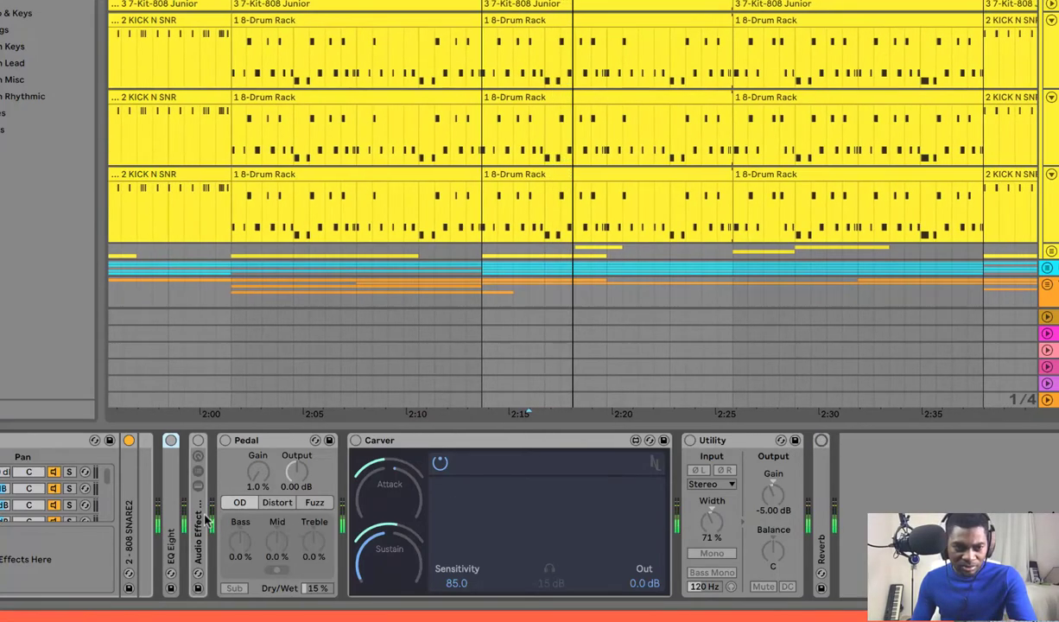
# - Unfold EQ Eight in the 2 - 808 SNARE2 chain and turn it on, then unfold and enable the Audio Effect Rack
pyautogui.hscroll(-5, 298, 528)
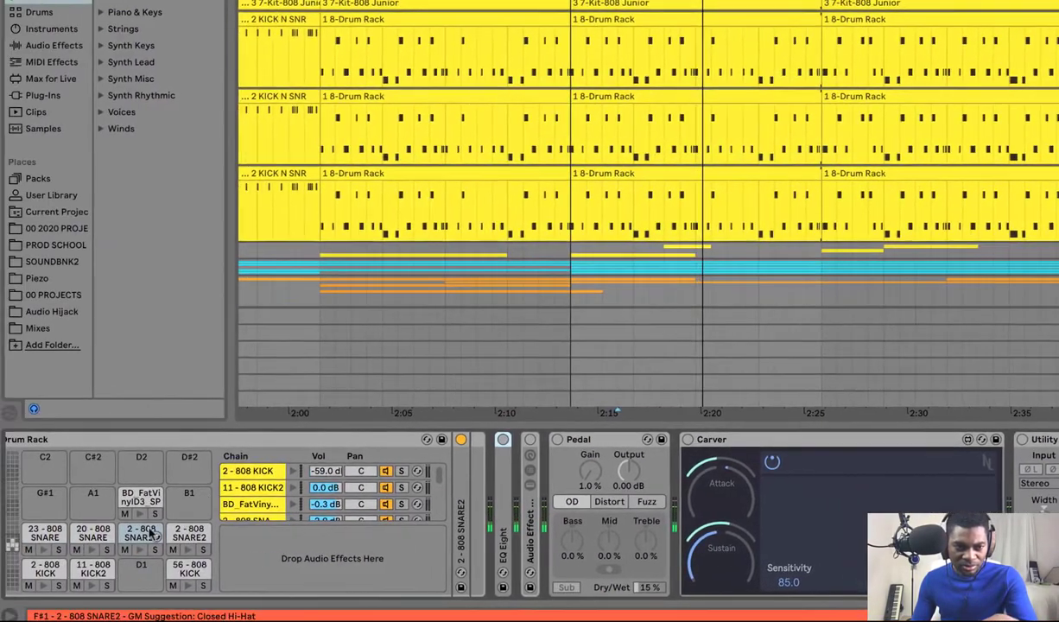
pyautogui.doubleClick(508, 471)
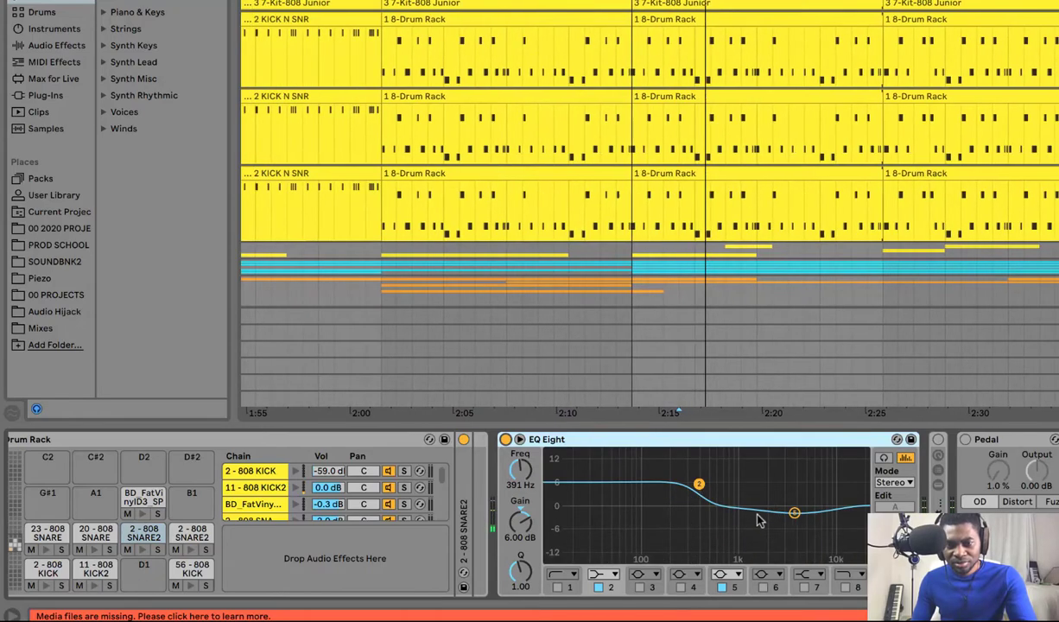
pyautogui.click(938, 488)
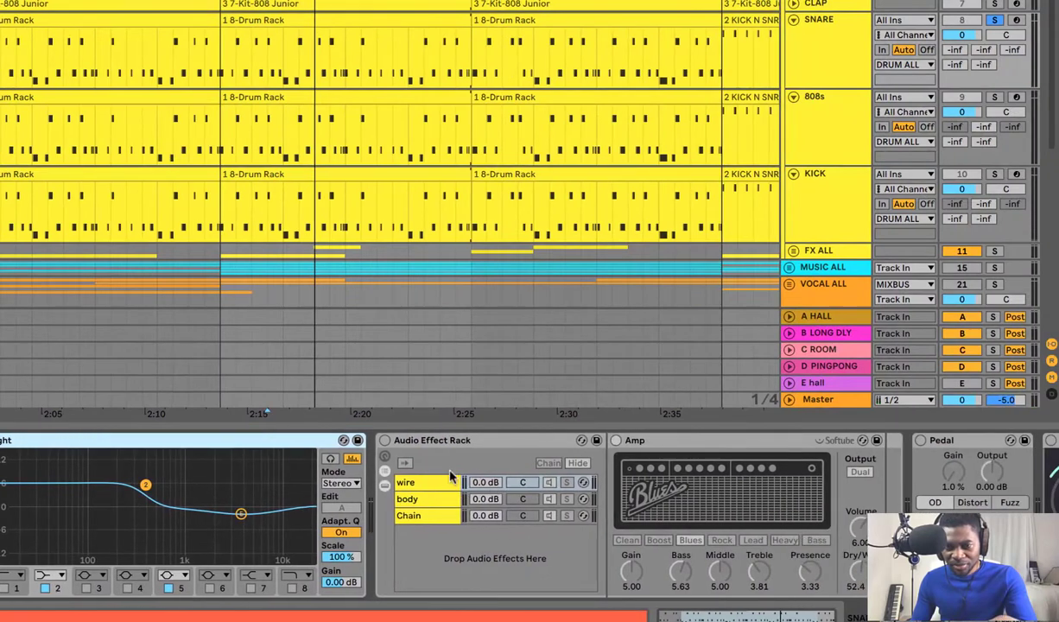
pyautogui.click(385, 440)
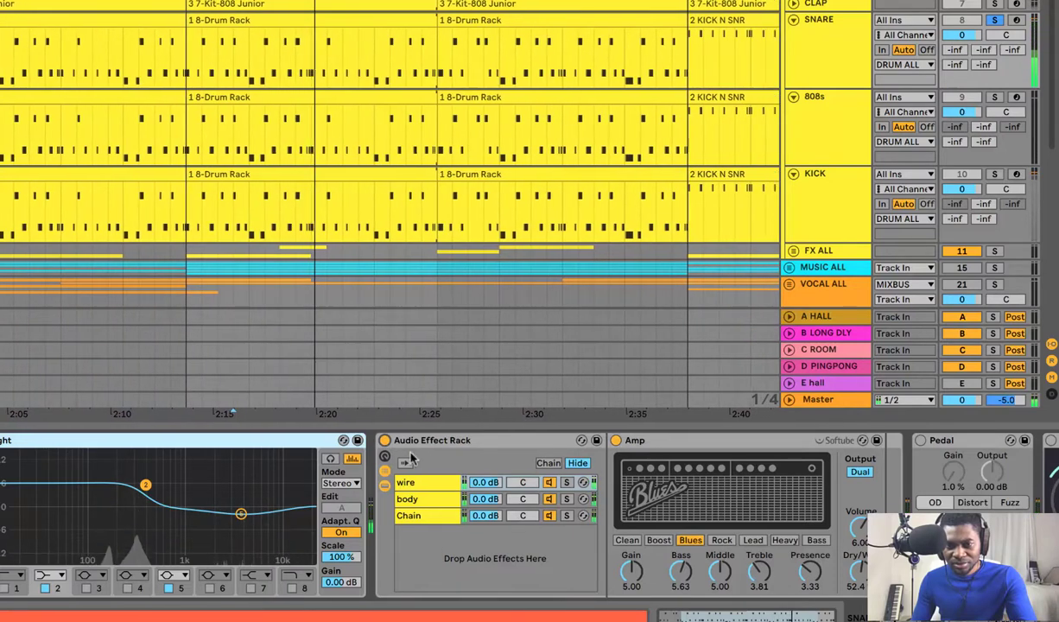
# - Fold and bypass the Audio Effect Rack, and switch on Pedal, Carver, Utility and Reverb one after another during playback
pyautogui.click(384, 474)
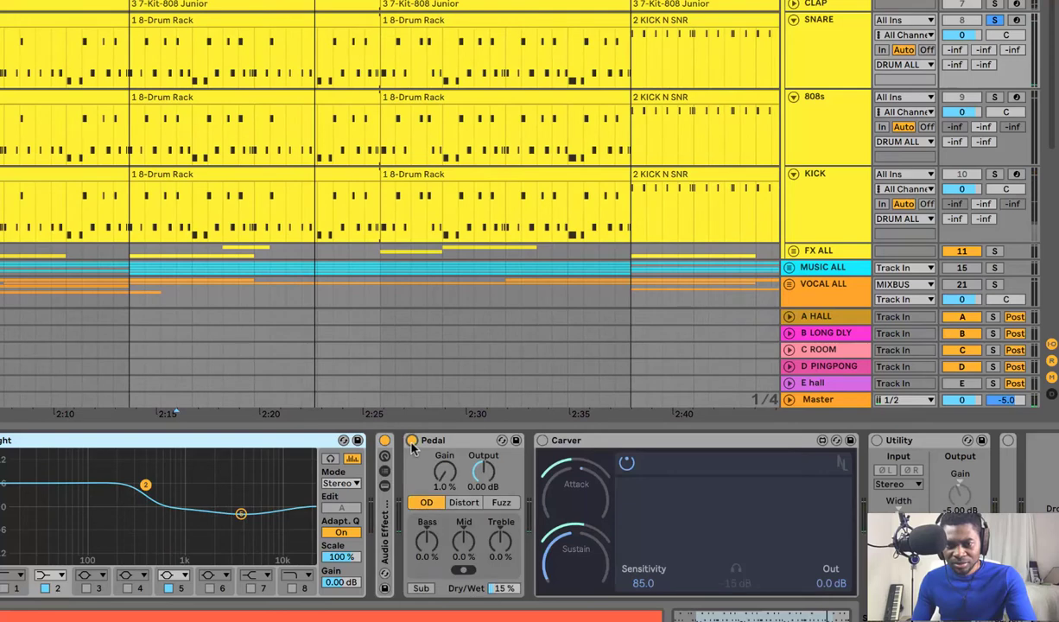
pyautogui.click(385, 441)
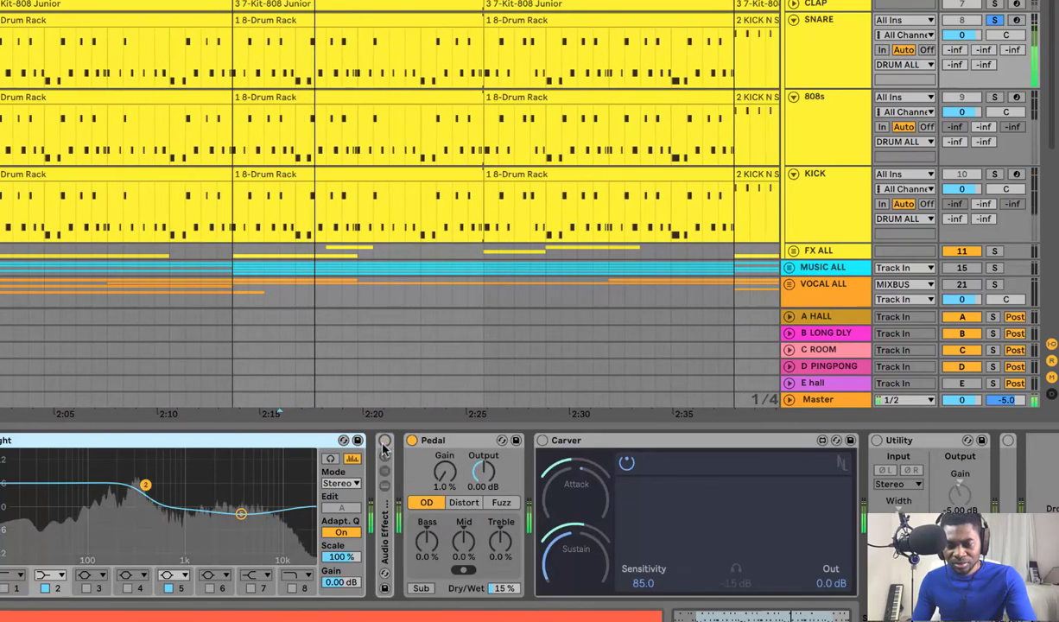
pyautogui.click(542, 440)
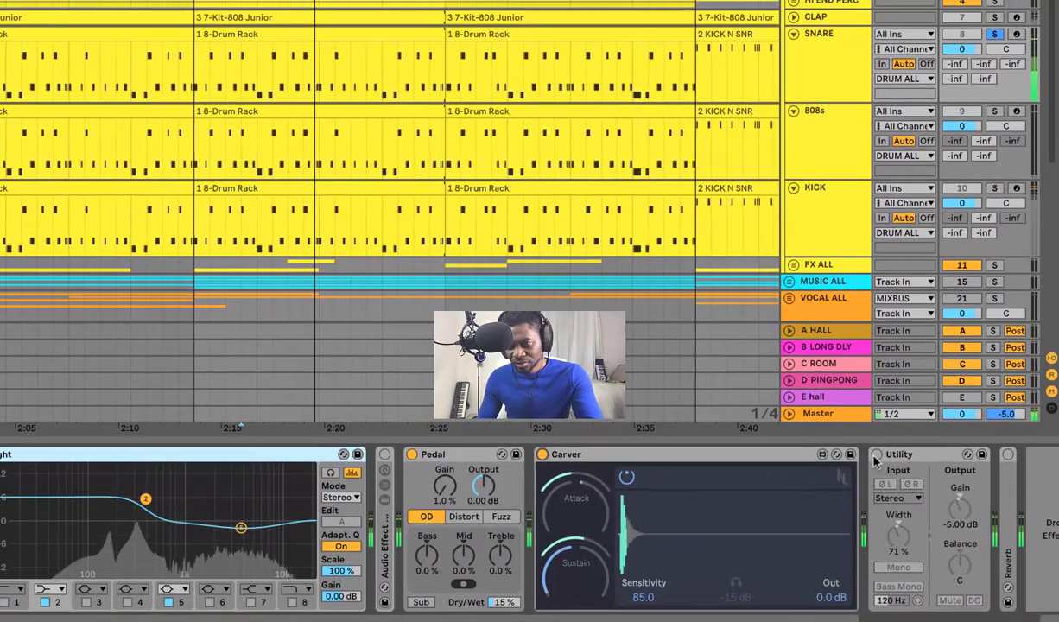
pyautogui.click(876, 454)
pyautogui.click(1008, 455)
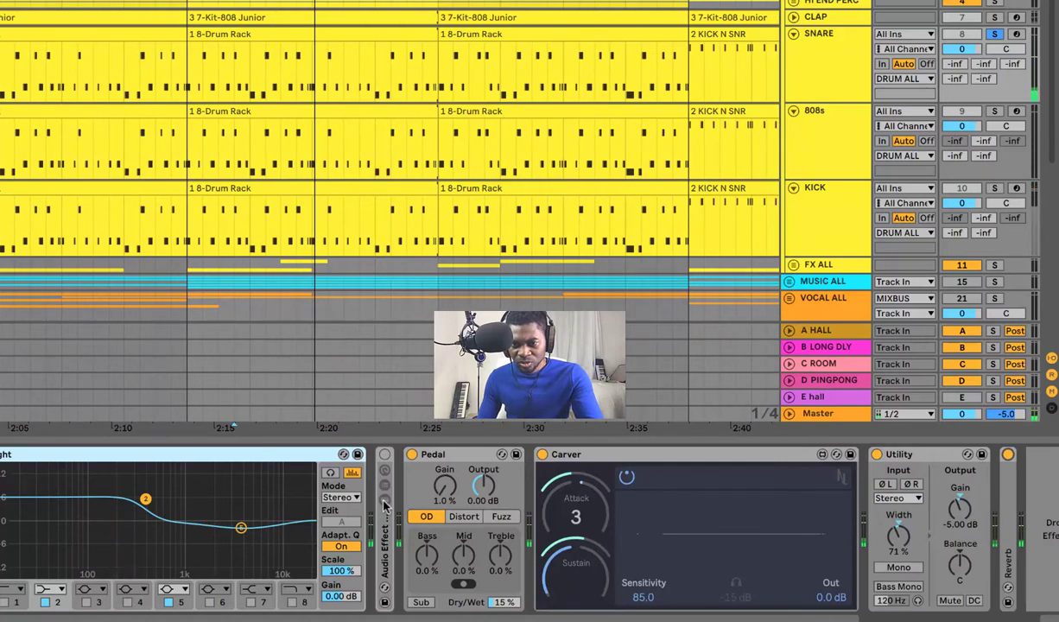
# - Unfold the snare's Audio Effect Rack, turn it on, and solo its wire chain
pyautogui.click(584, 467)
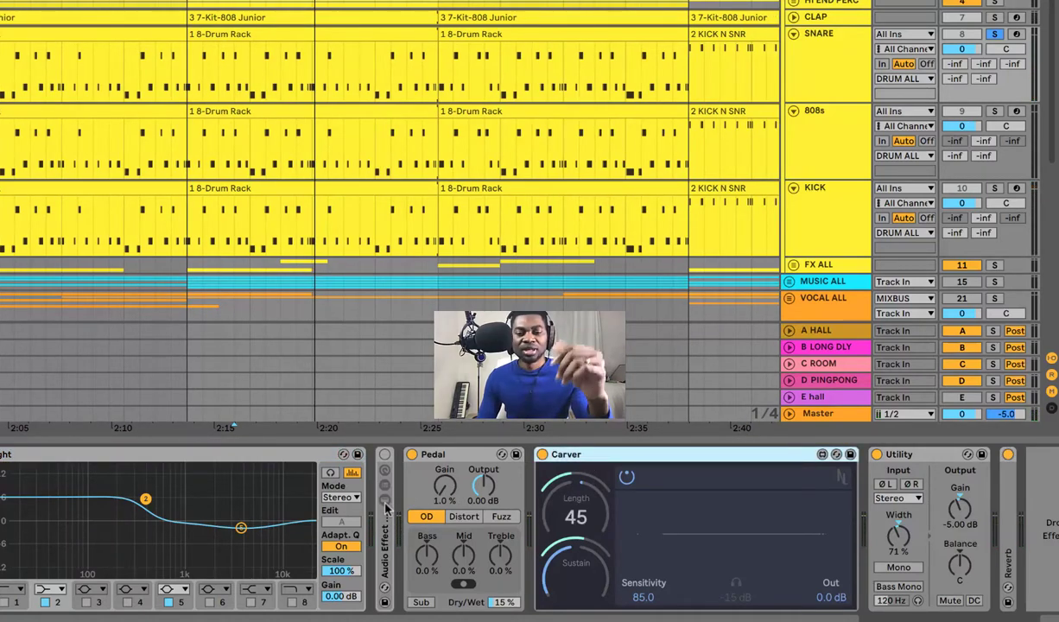
pyautogui.click(386, 510)
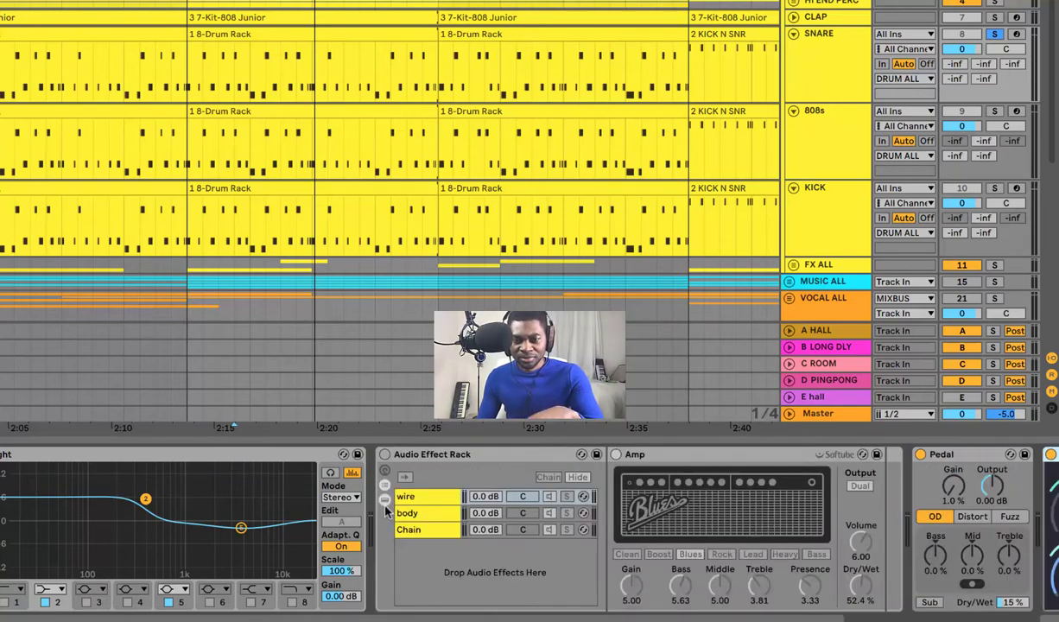
pyautogui.hscroll(5, 386, 465)
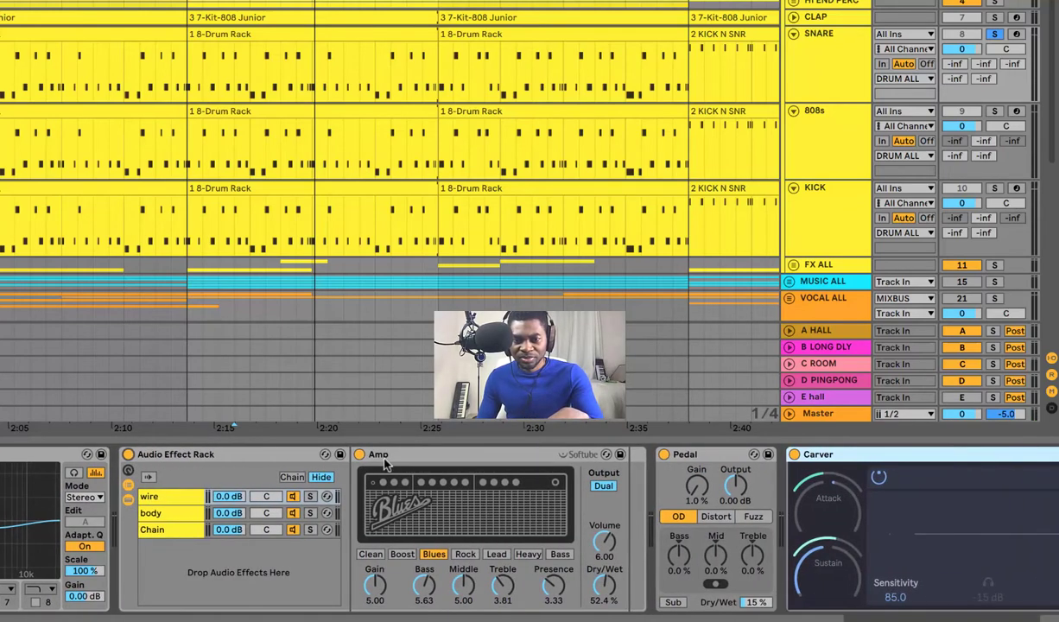
pyautogui.click(310, 497)
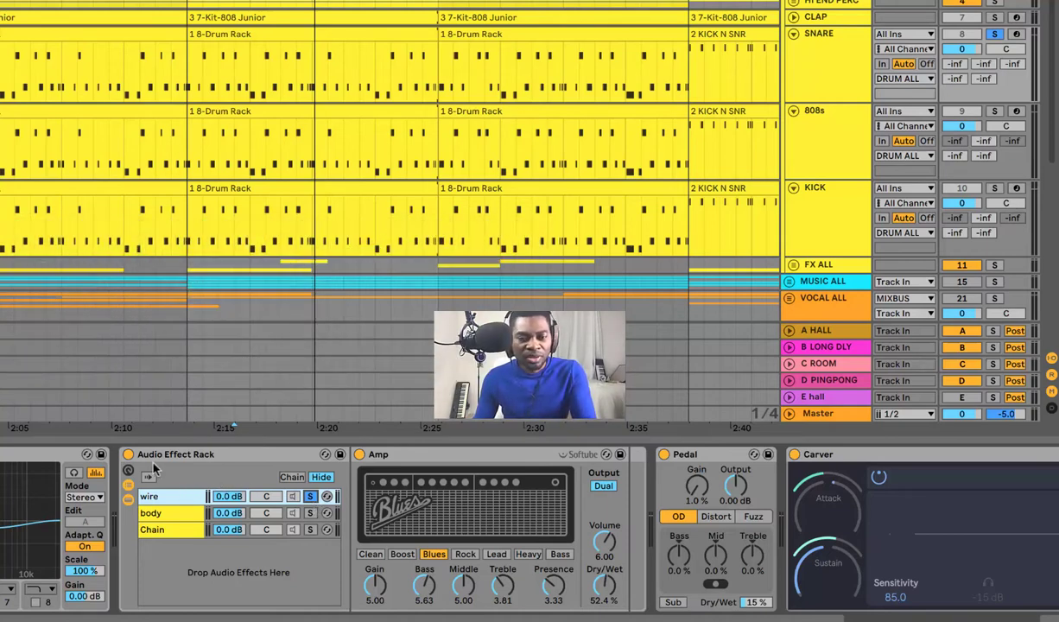
# - Compare the snare with the Audio Effect Rack bypassed and enabled, folding Carver to make room
pyautogui.click(128, 454)
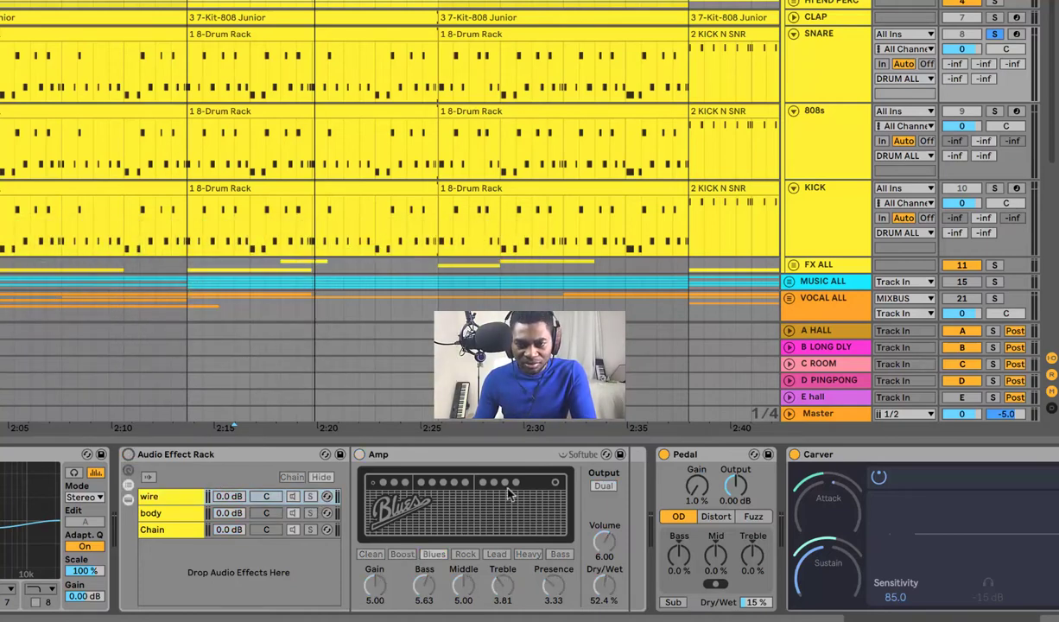
pyautogui.doubleClick(821, 456)
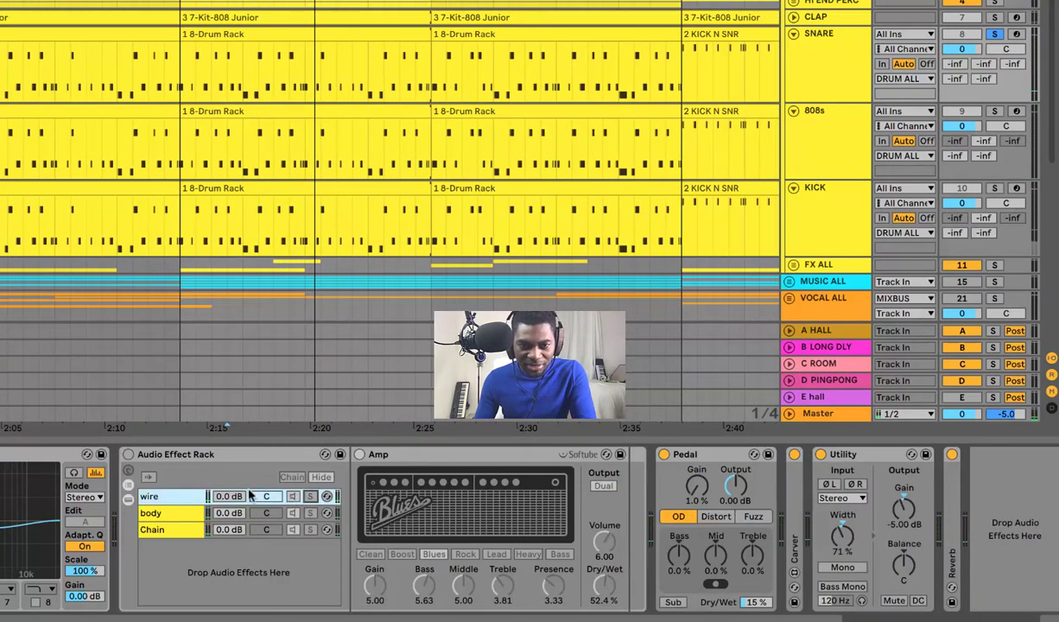
pyautogui.click(128, 455)
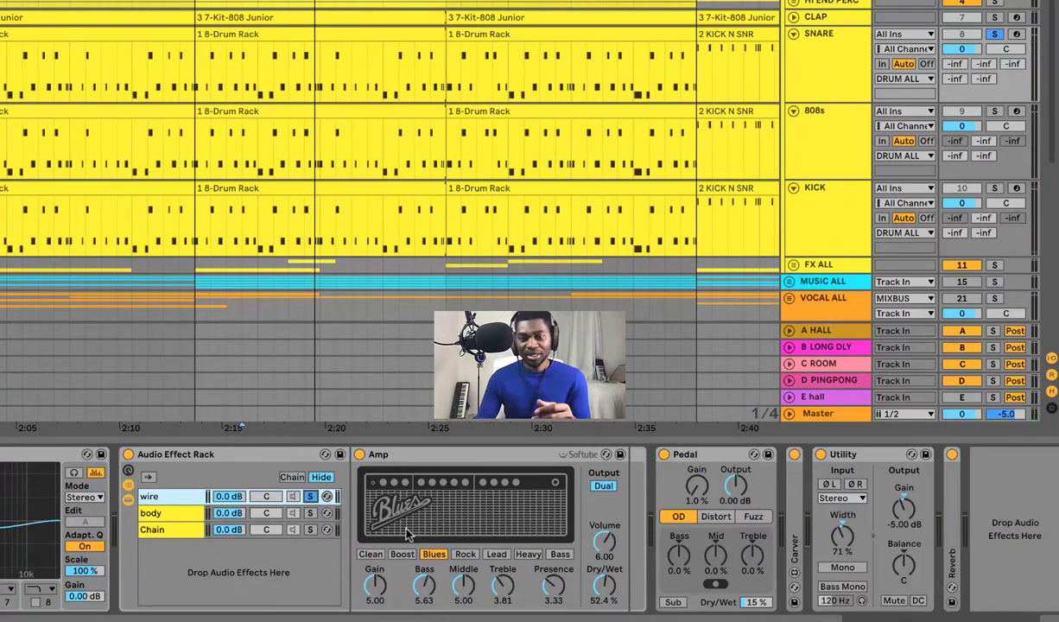
# - Open the SPAN analyzer on the Master track and select the SNARE track again to show its devices
pyautogui.click(821, 414)
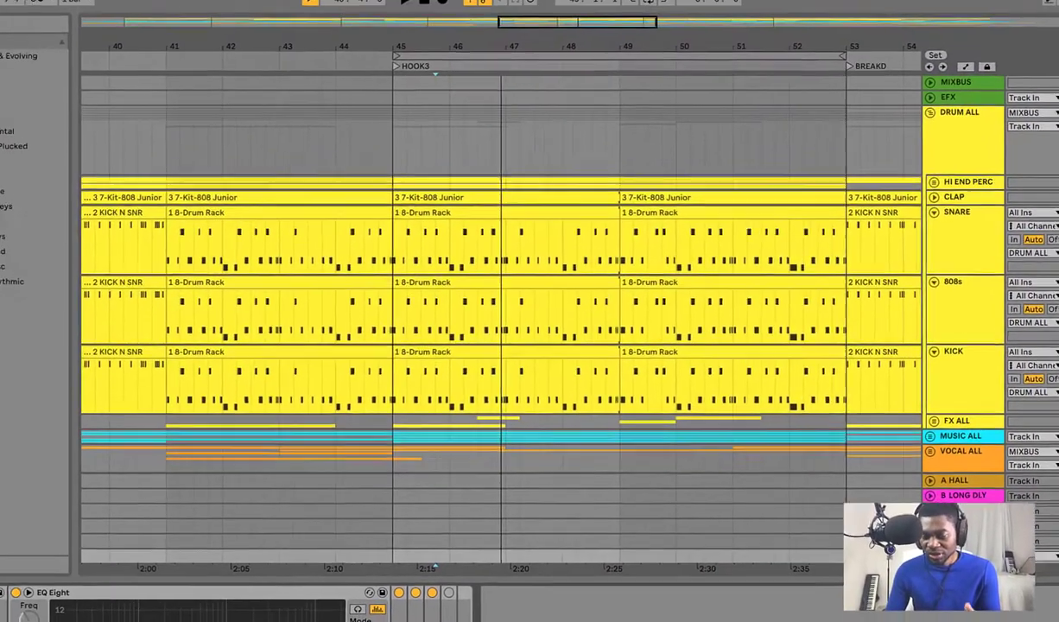
pyautogui.click(202, 573)
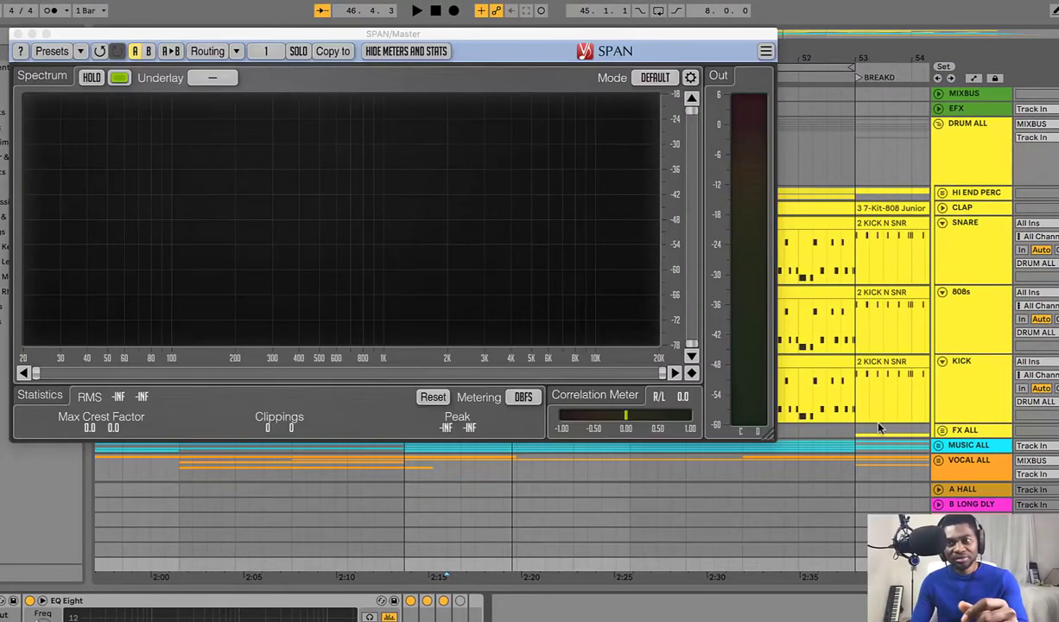
pyautogui.click(977, 260)
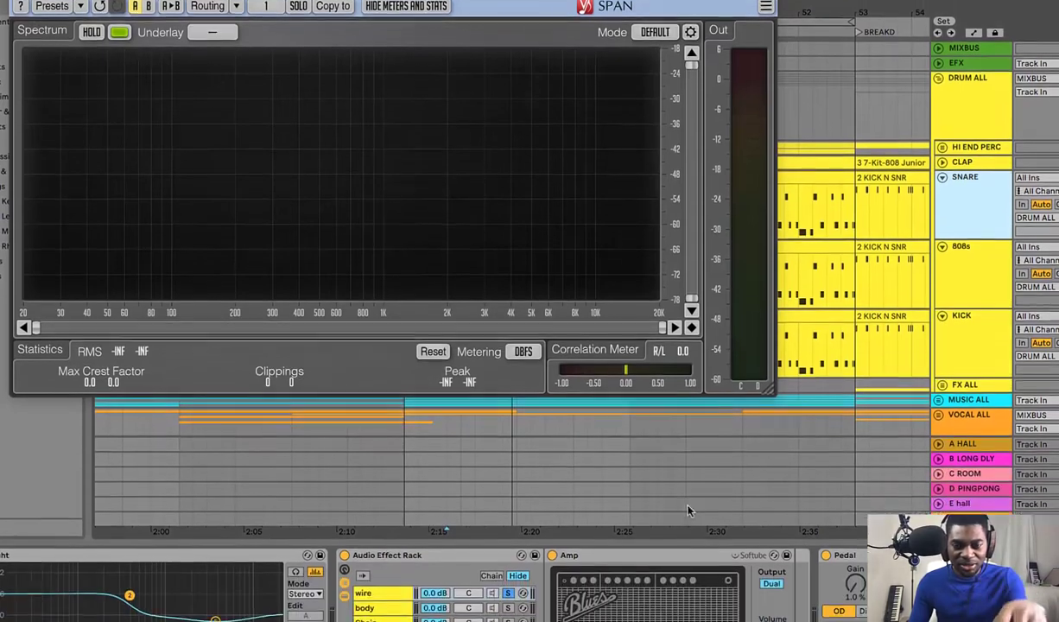
# - Examine the snare's spectrum in SPAN during playback with the Audio Effect Rack enabled and bypassed, then leave the rack on
pyautogui.press('space')
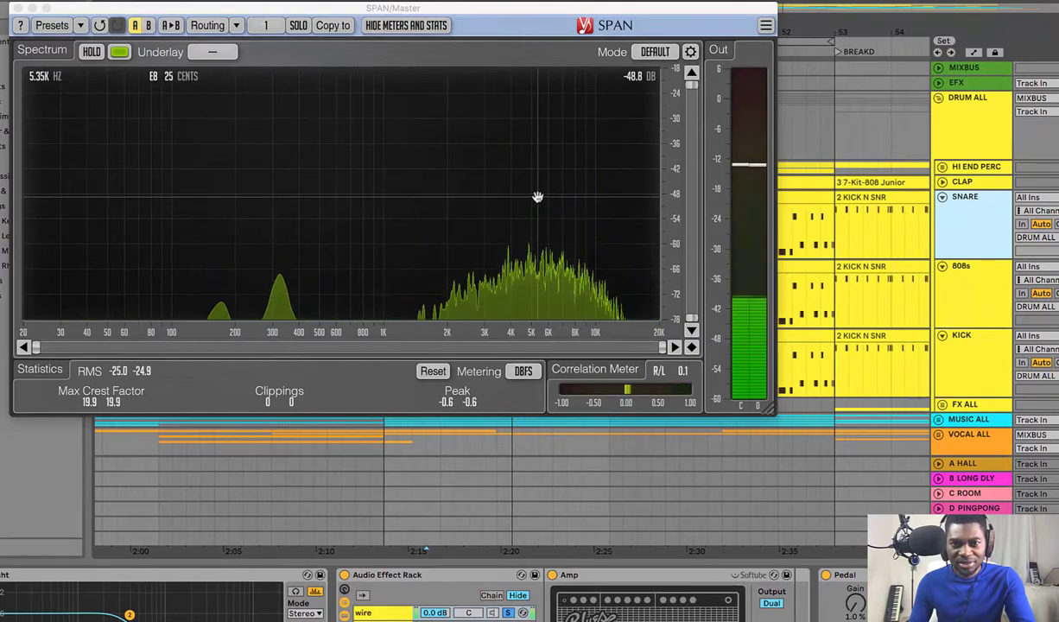
pyautogui.press('space')
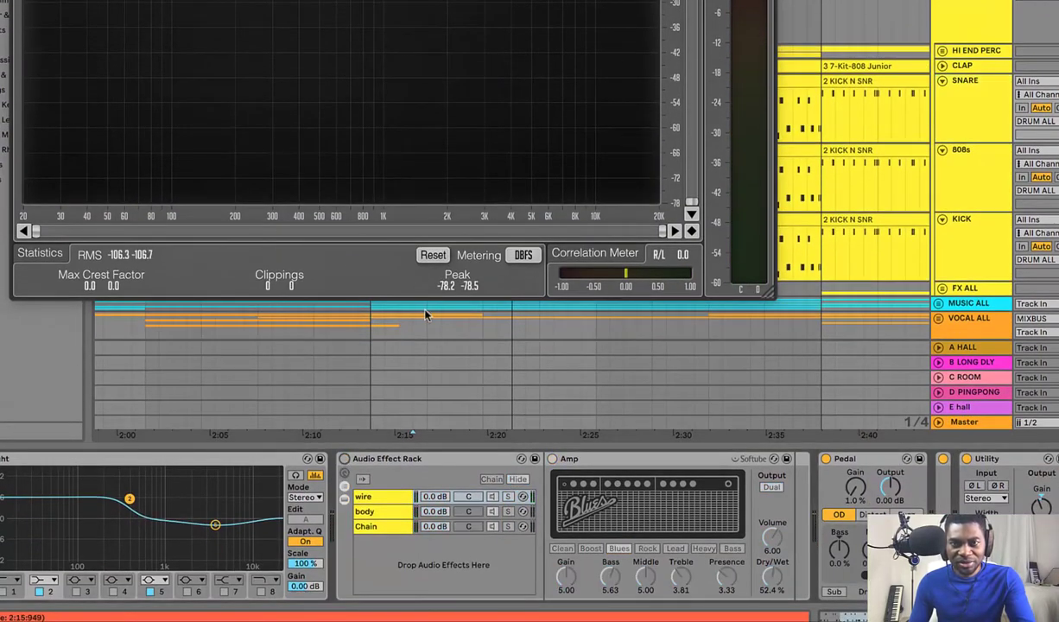
pyautogui.press('space')
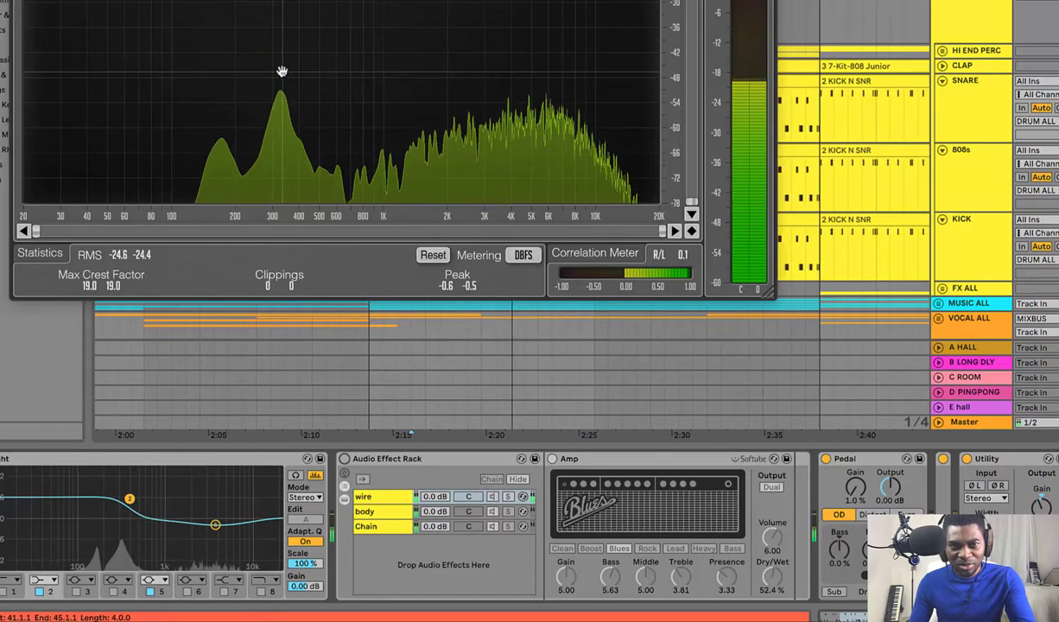
pyautogui.press('space')
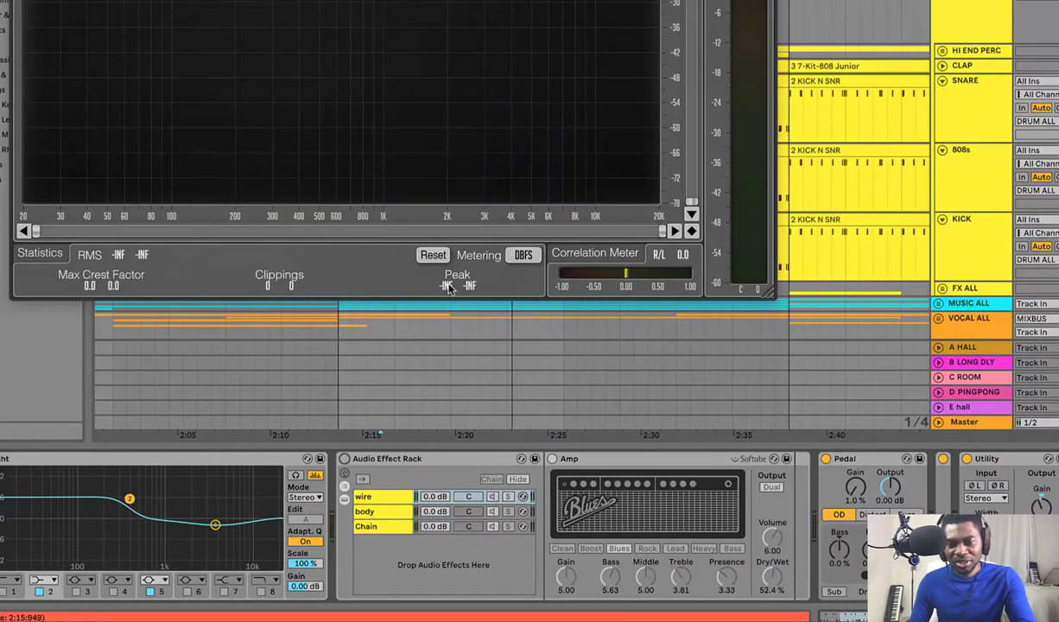
pyautogui.click(343, 459)
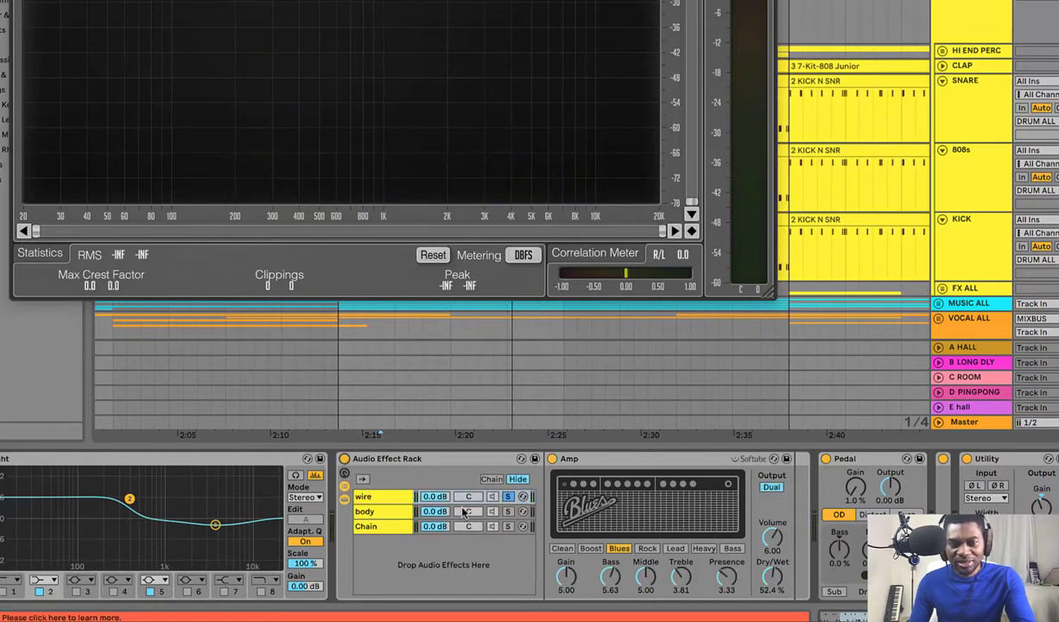
# - Audition the wire, body and Chain chains of the snare's Audio Effect Rack one at a time during playback
pyautogui.press('space')
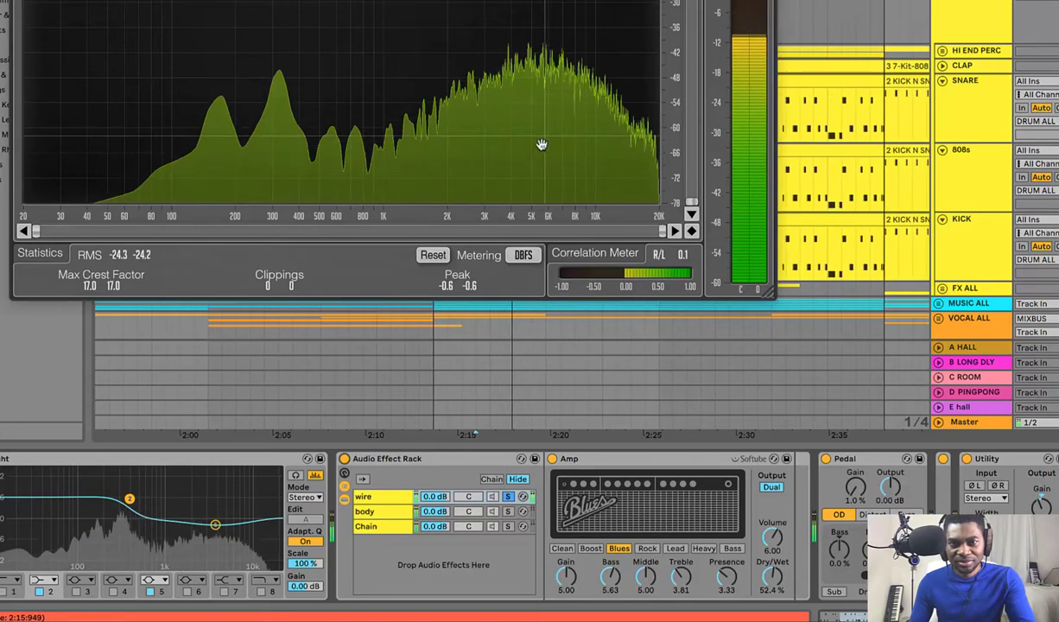
pyautogui.press('space')
pyautogui.click(509, 512)
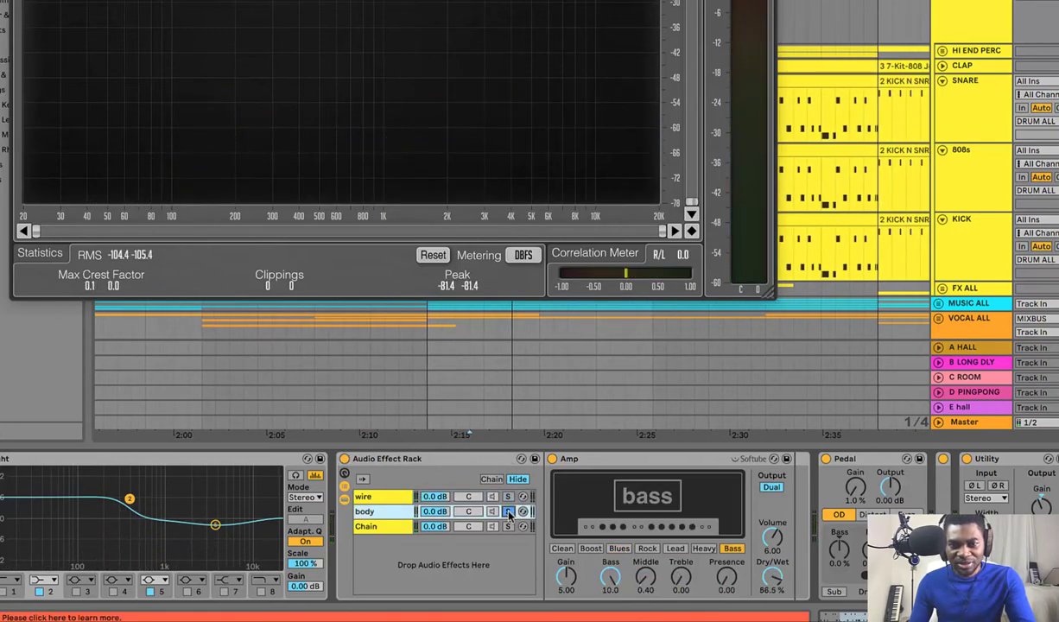
pyautogui.press('space')
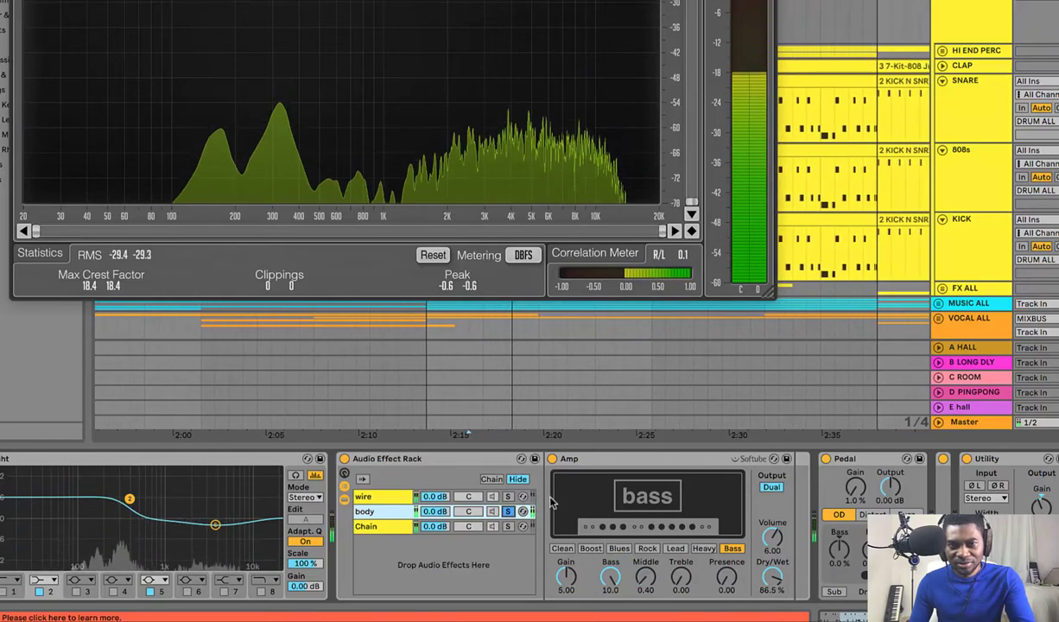
pyautogui.click(509, 527)
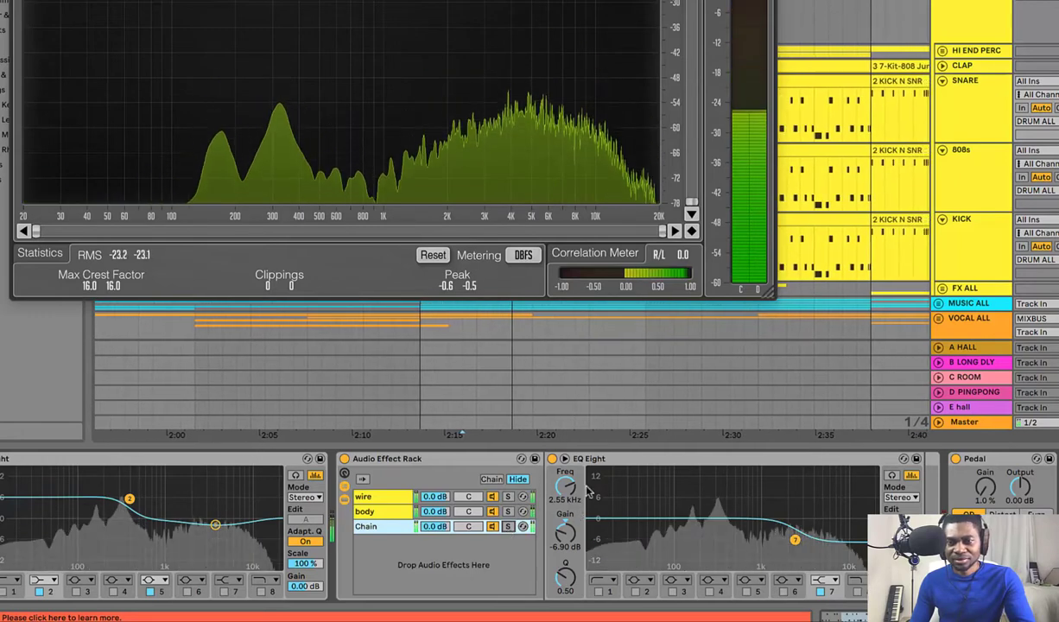
# - Fold the rack's EQ Eight with the Audio Effect Rack left on, and look over the settings of the snare's Carver
pyautogui.doubleClick(603, 460)
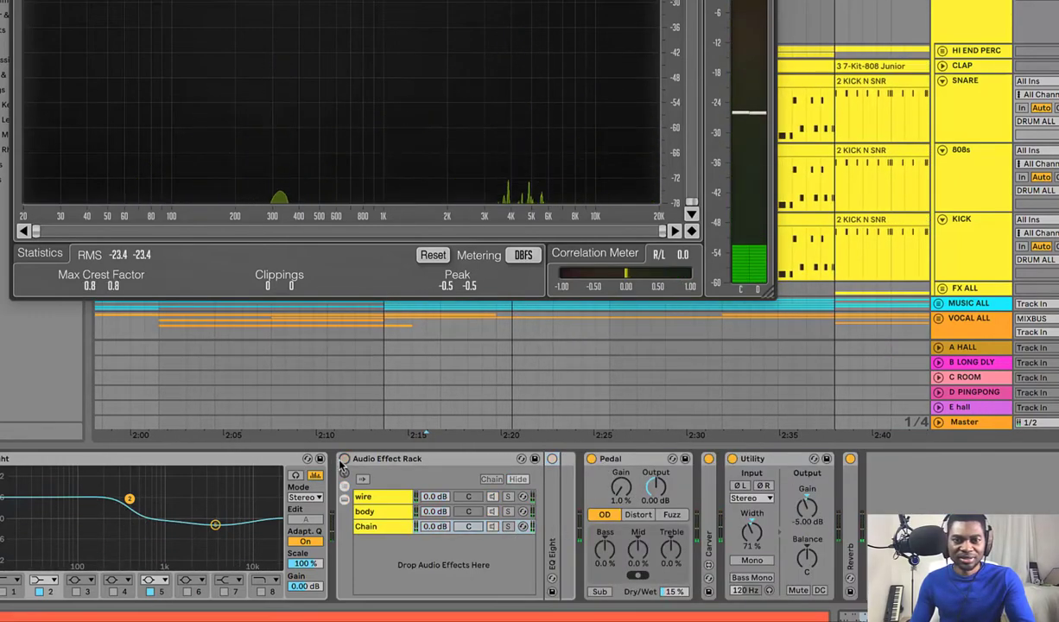
pyautogui.click(344, 459)
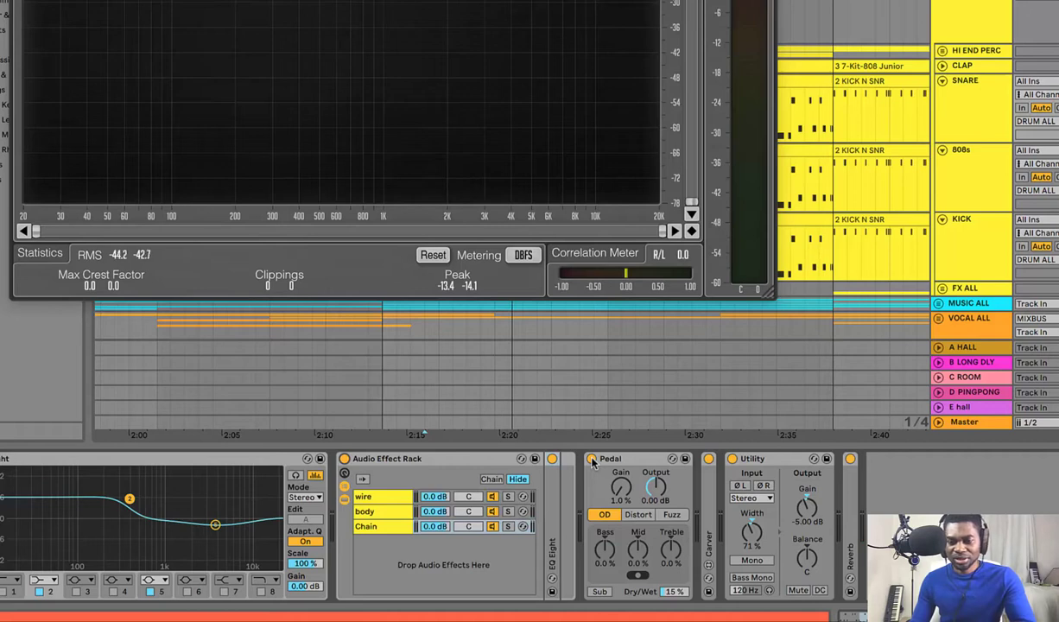
pyautogui.doubleClick(708, 497)
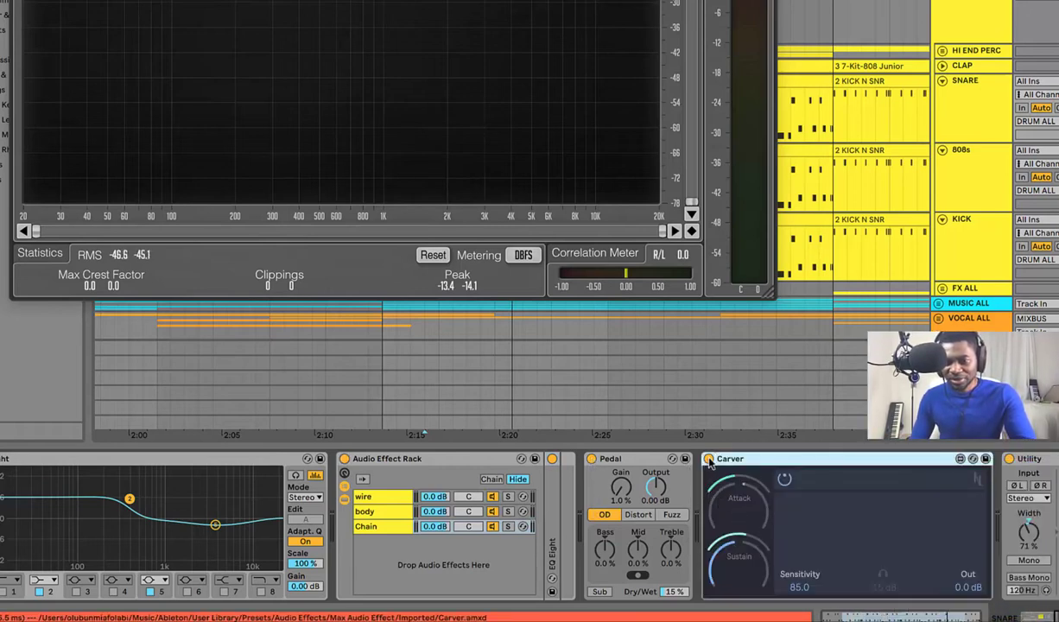
pyautogui.doubleClick(728, 460)
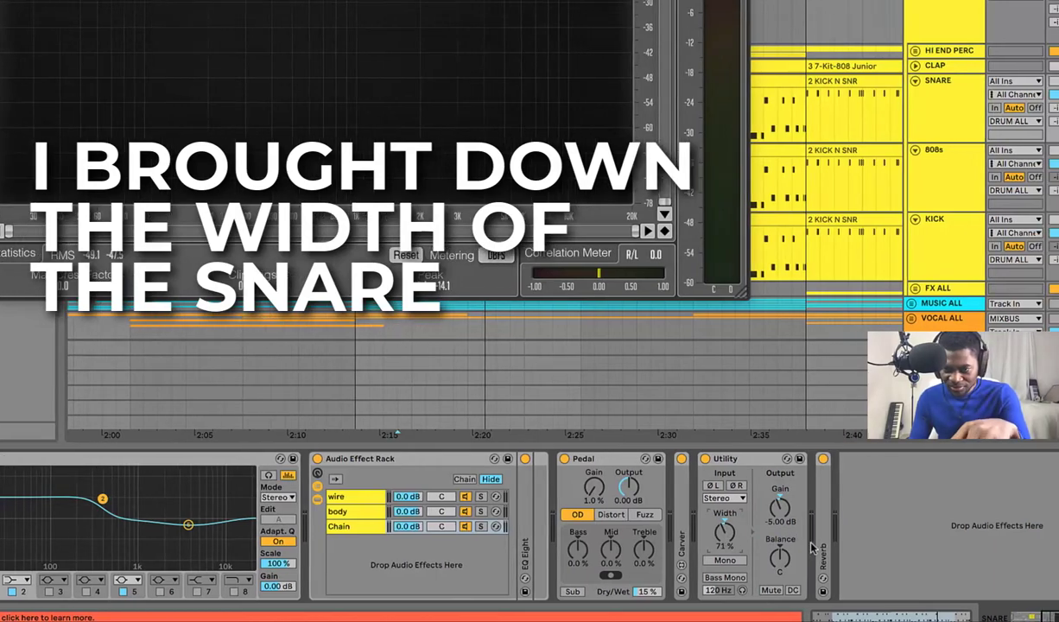
# - Compare the snare during playback with Reverb bypassed and enabled, leaving Reverb on
pyautogui.hscroll(5, 731, 540)
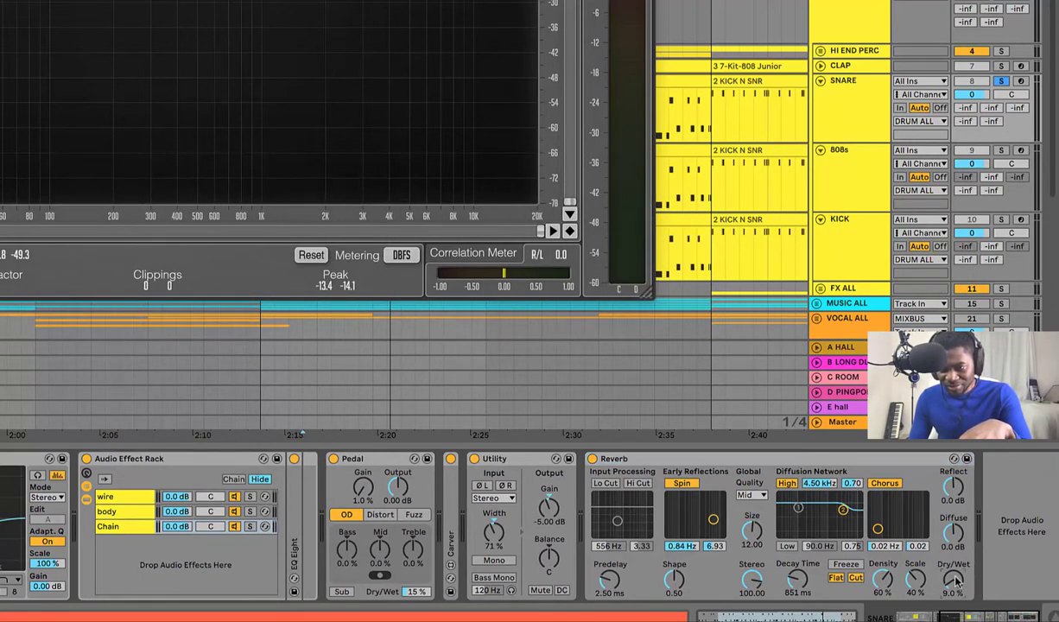
pyautogui.click(593, 460)
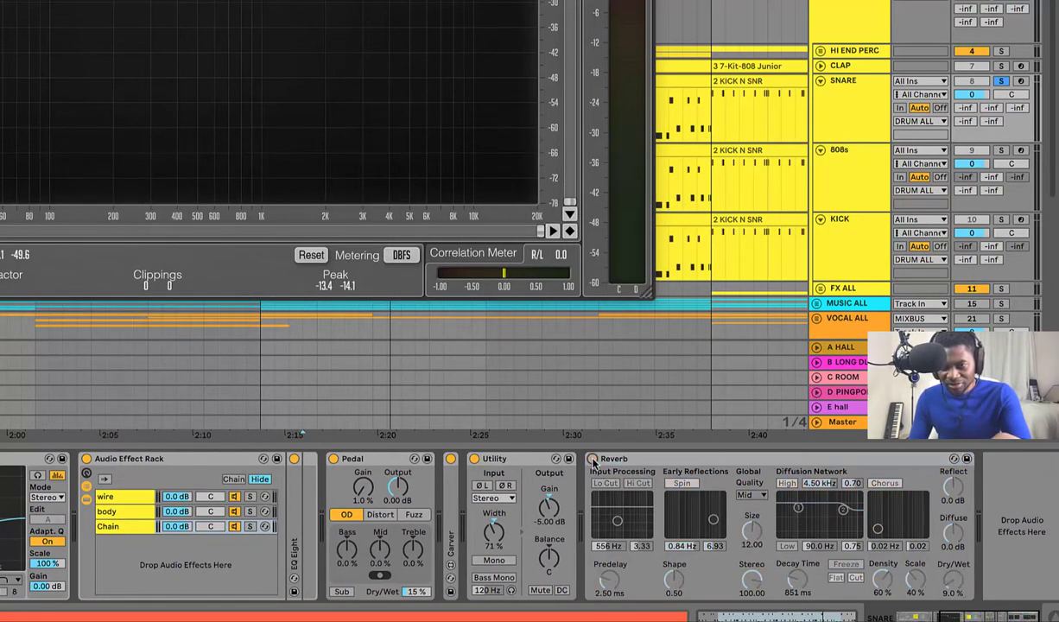
pyautogui.press('space')
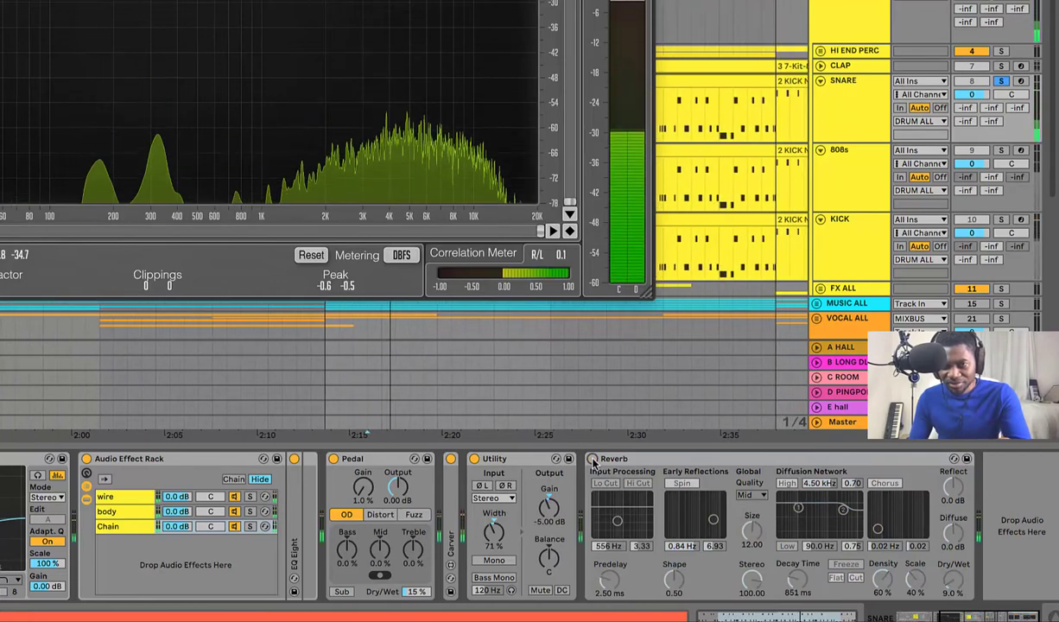
pyautogui.press('space')
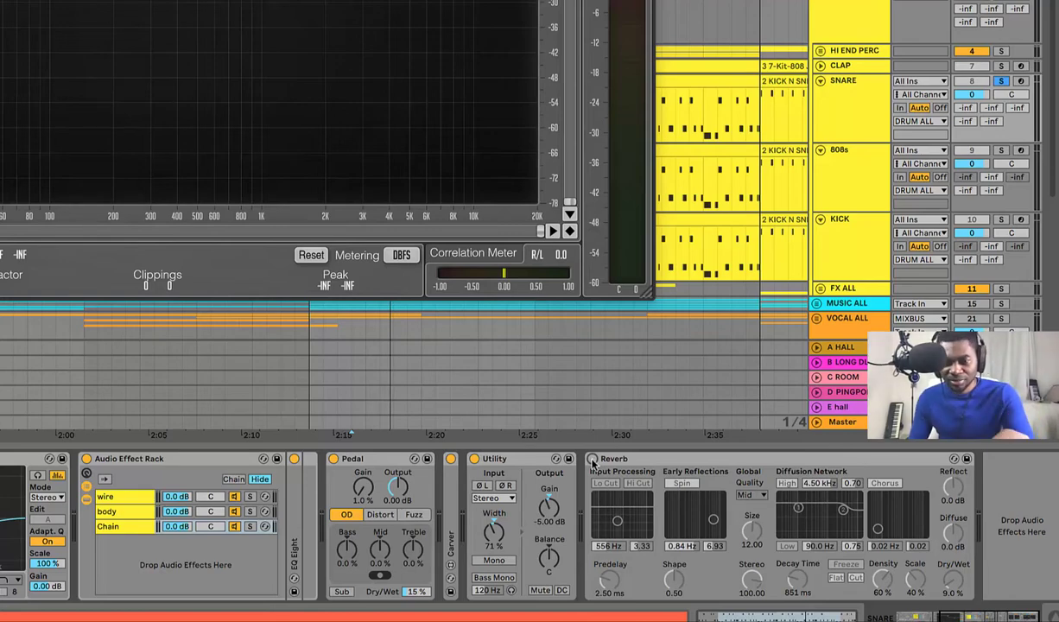
pyautogui.click(592, 459)
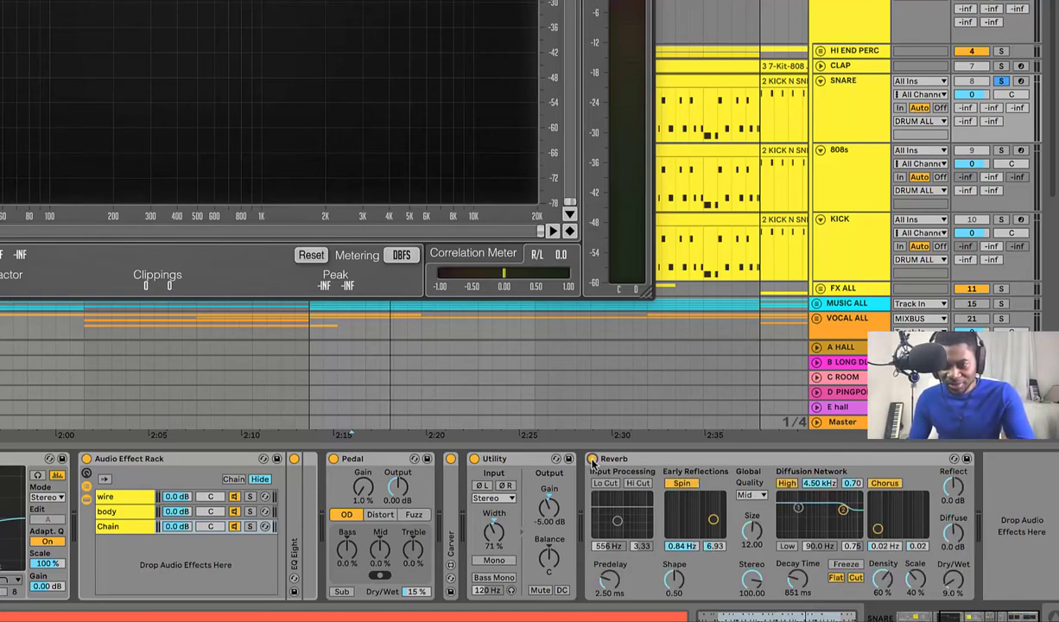
pyautogui.press('space')
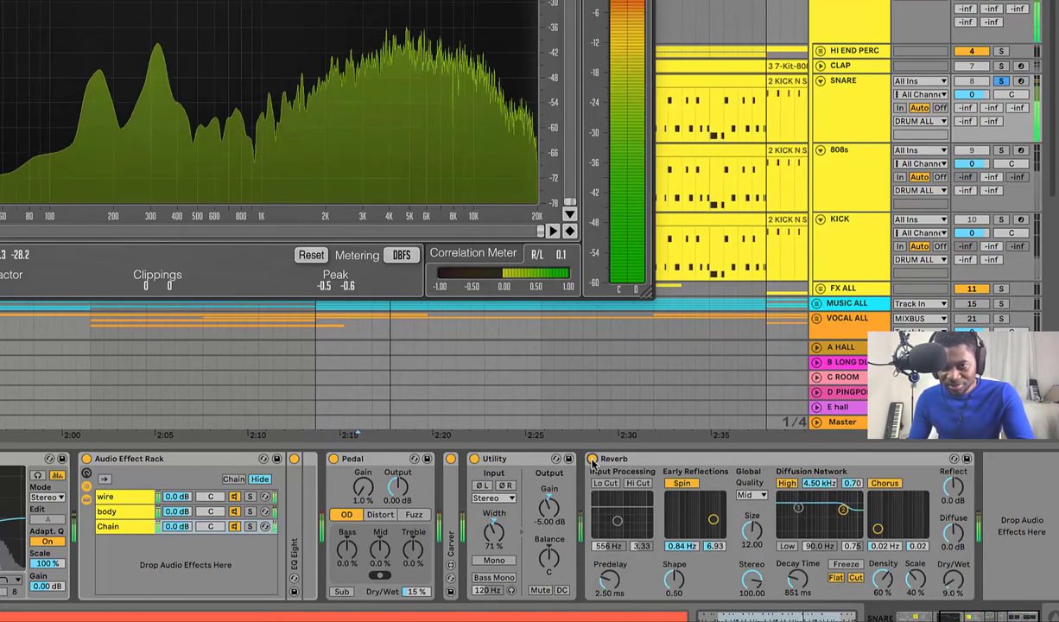
pyautogui.press('space')
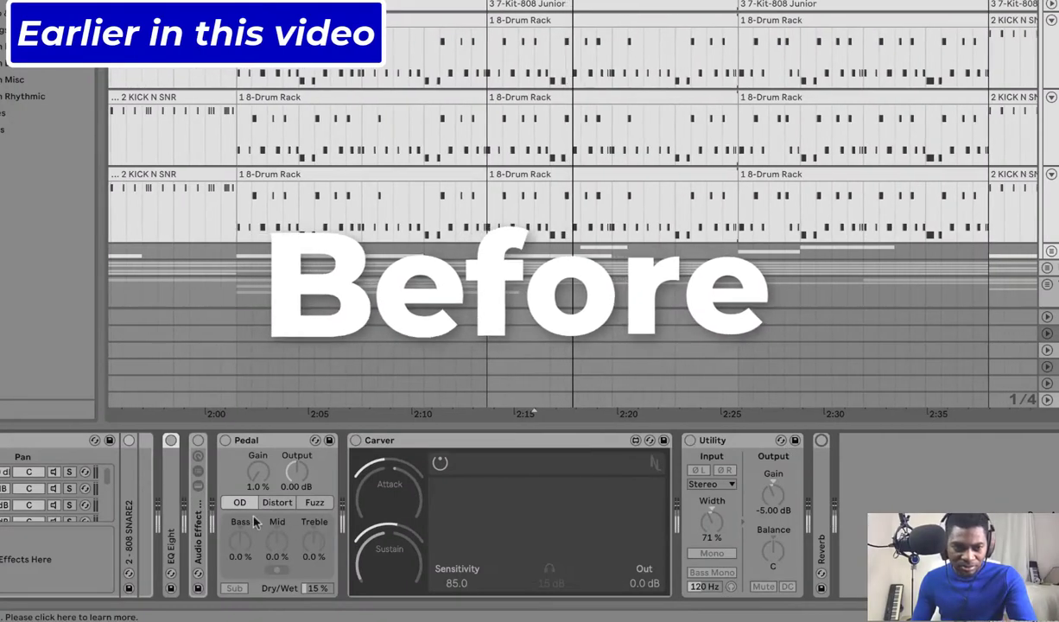
pyautogui.hscroll(-3, 152, 515)
pyautogui.hscroll(-2, 152, 515)
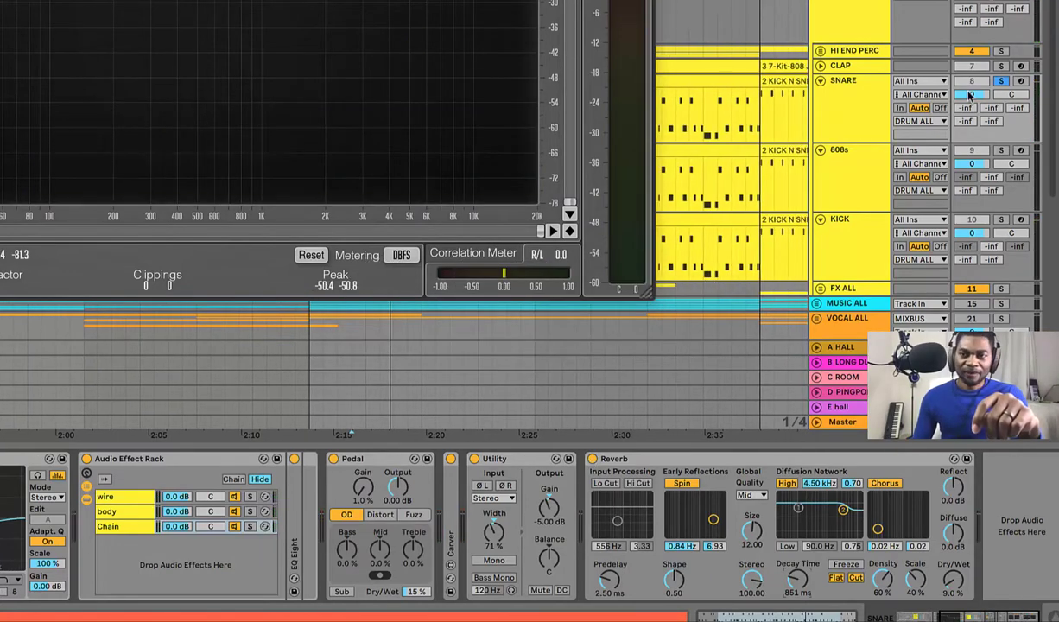
# - Unsolo and fold the SNARE track, and unfold and select the CLAP track
pyautogui.click(1002, 81)
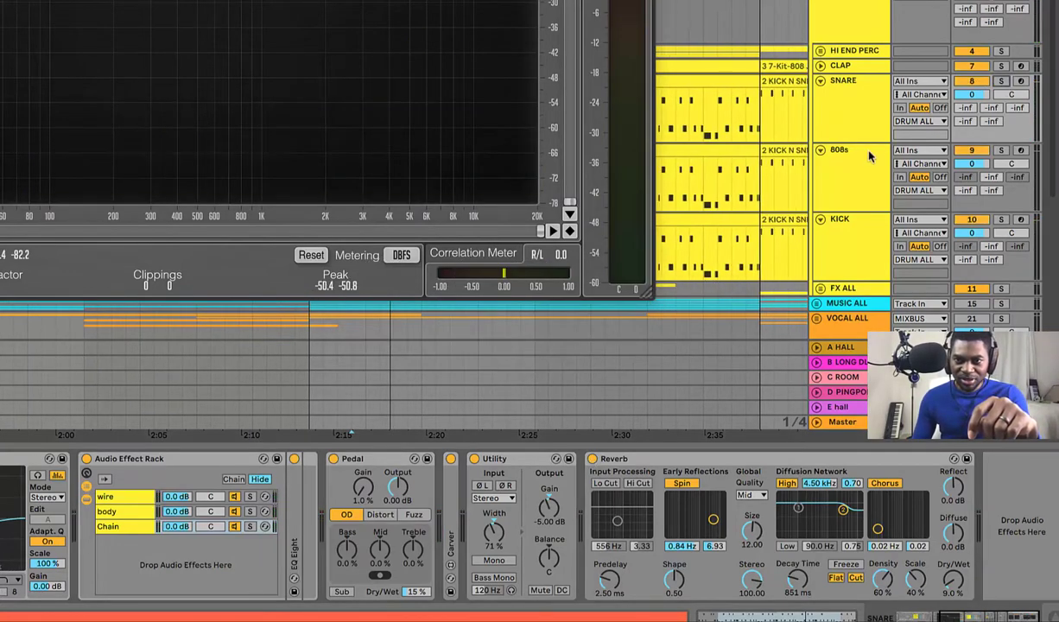
pyautogui.click(819, 81)
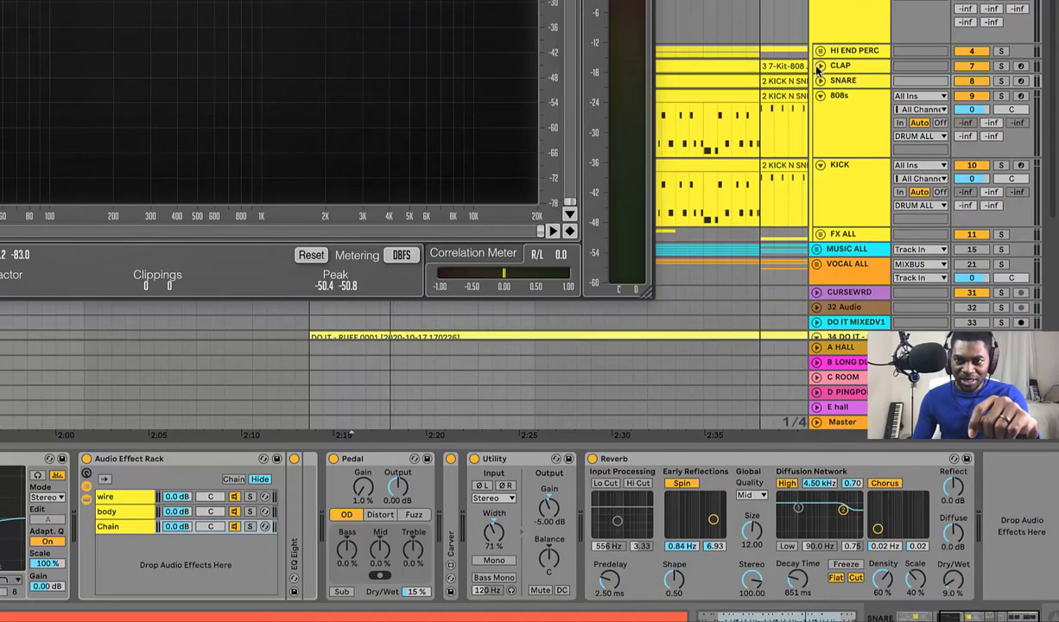
pyautogui.click(819, 66)
pyautogui.click(837, 95)
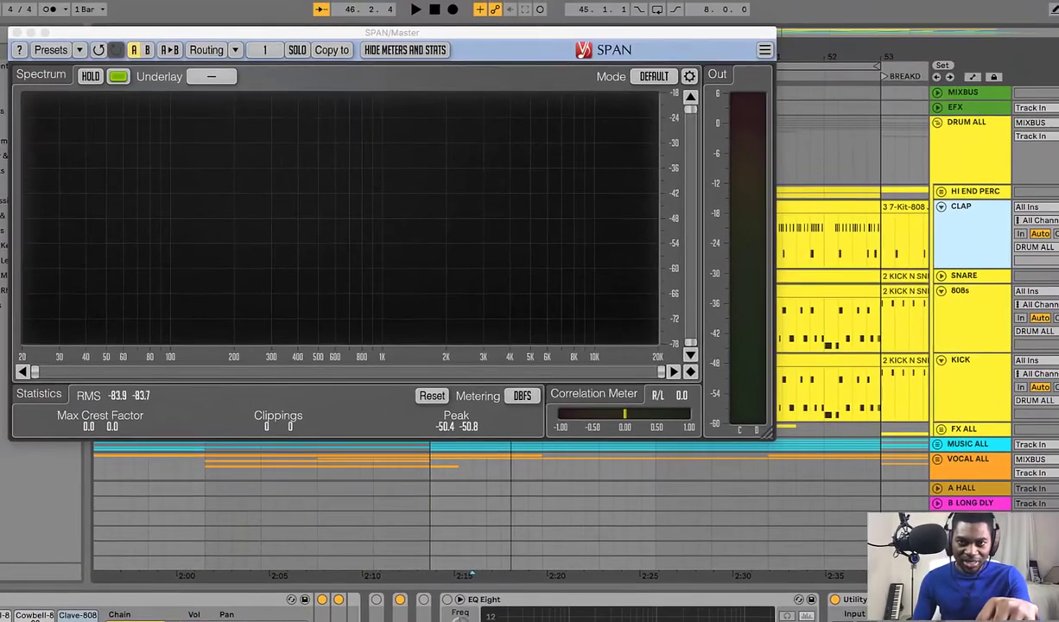
# - Close the SPAN analyzer and play back the CLAP track in solo
pyautogui.click(17, 35)
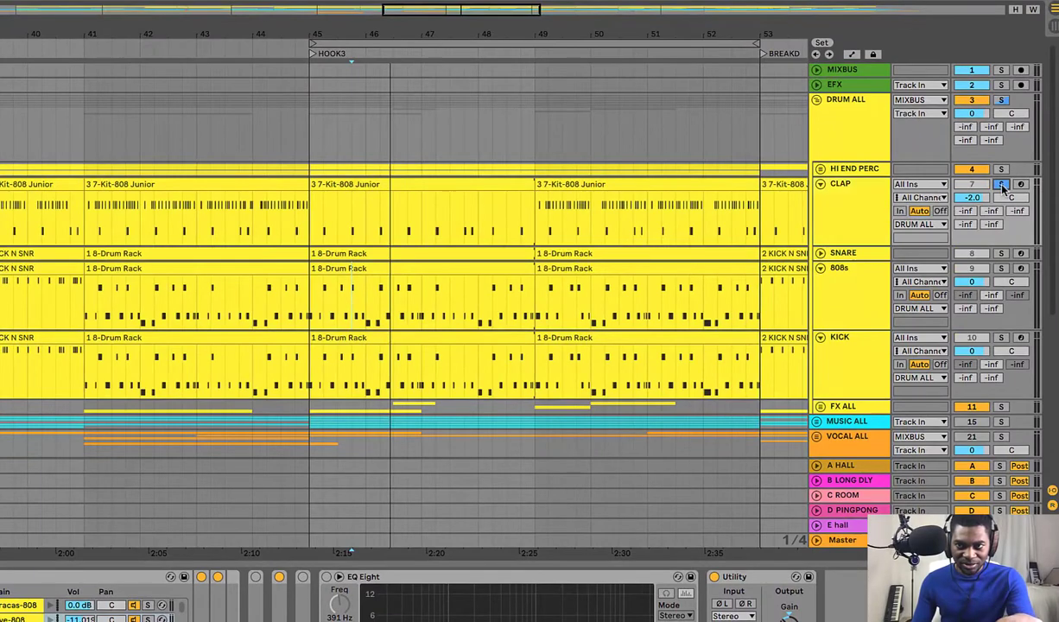
pyautogui.press('space')
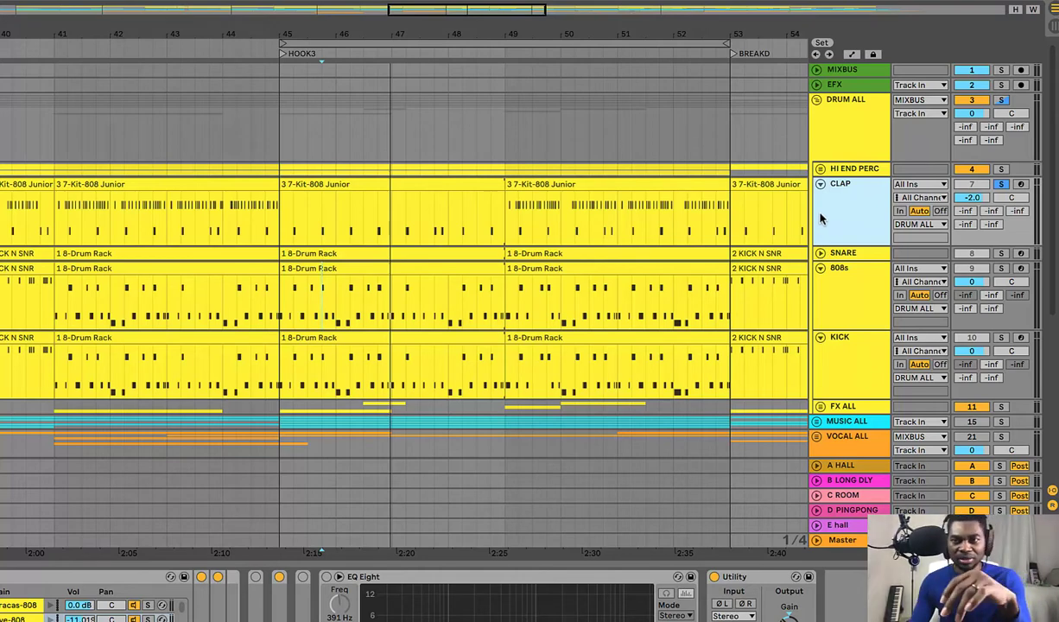
pyautogui.press('space')
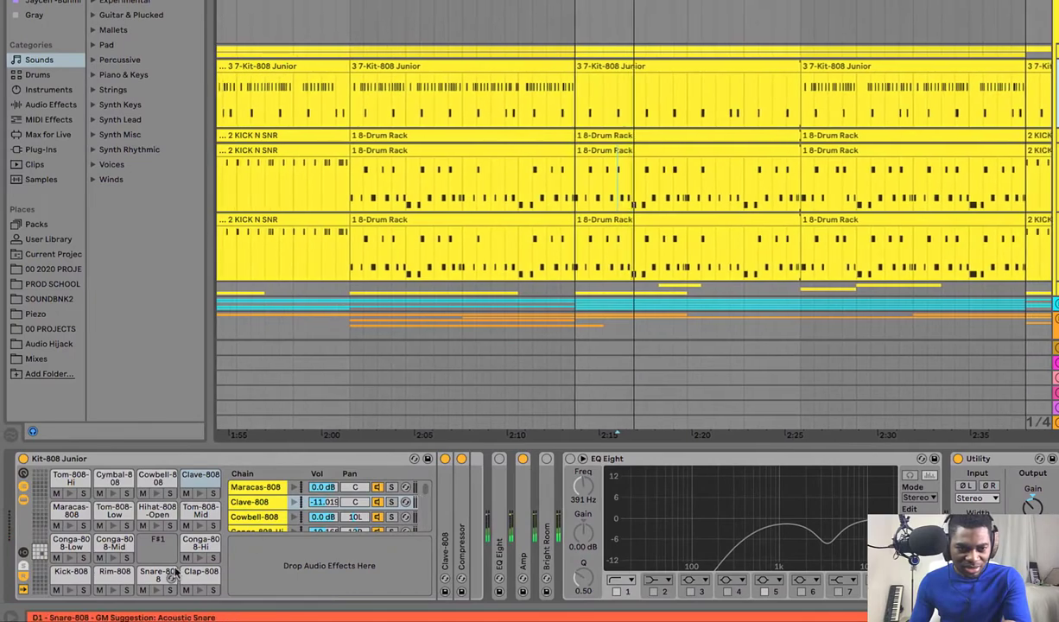
# - Show the Clap-808 chain in the Kit-808 Junior rack and fold its Clap-808 instrument
pyautogui.scroll(-3, 372, 510)
pyautogui.click(372, 523)
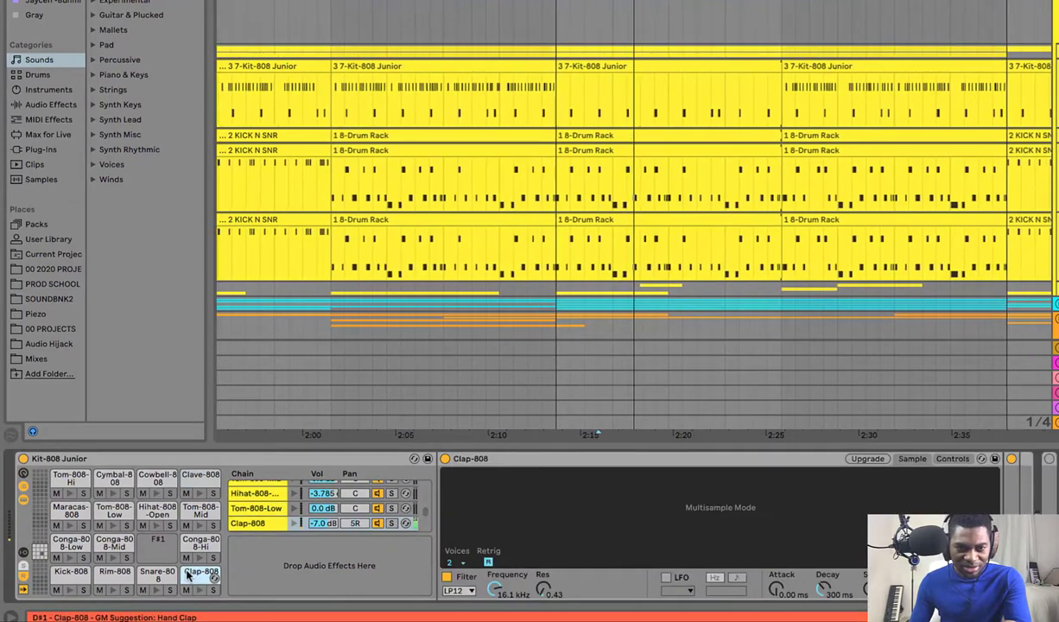
pyautogui.doubleClick(473, 459)
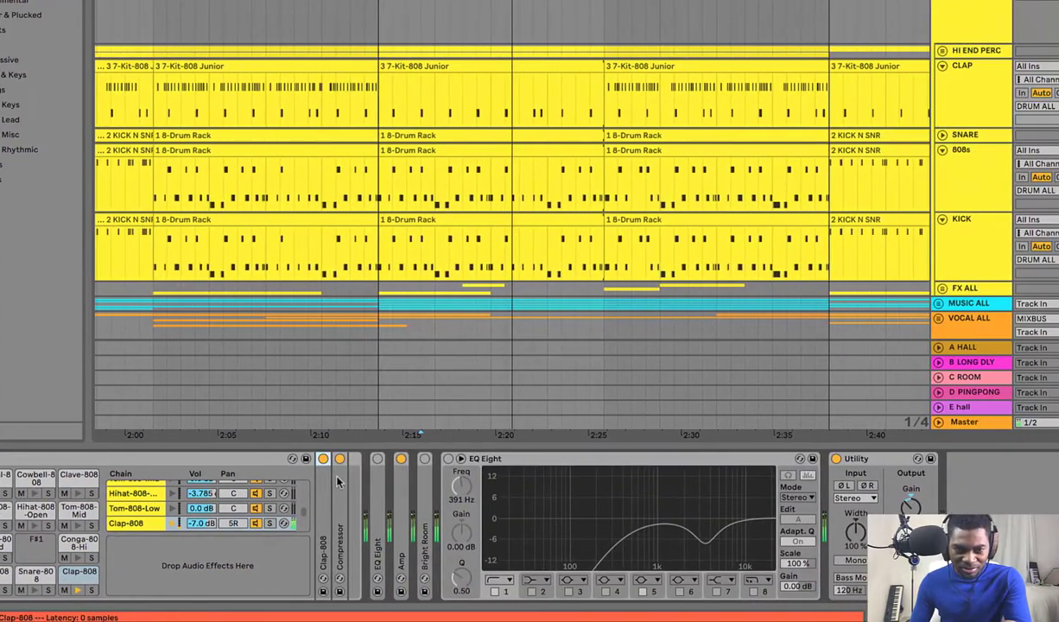
# - Inspect the clap's Compressor and Amp settings during playback, leaving both devices and the last EQ Eight folded
pyautogui.doubleClick(337, 491)
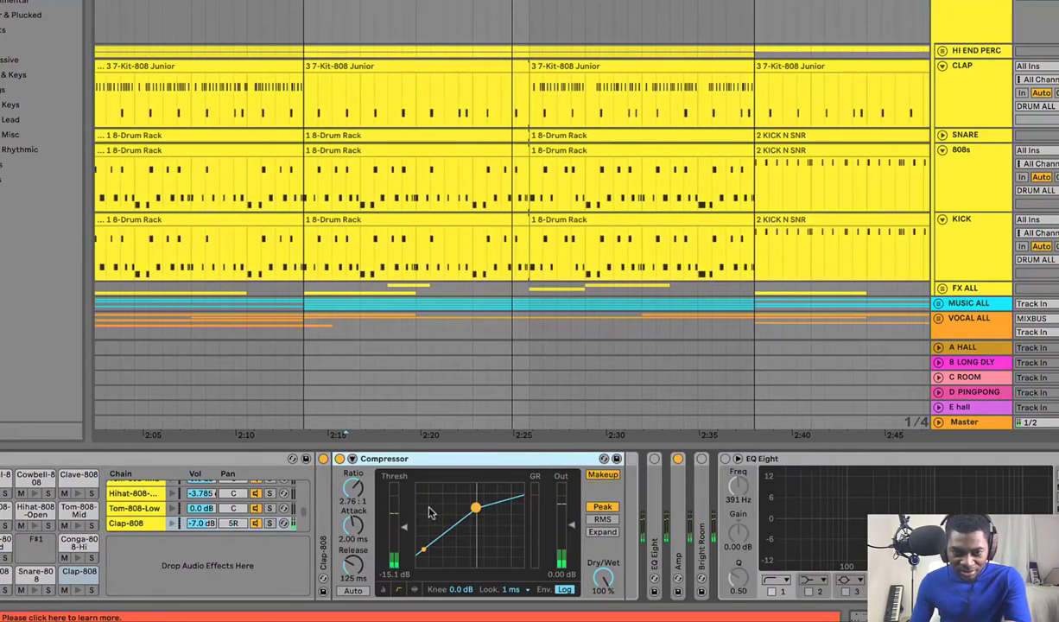
pyautogui.doubleClick(376, 459)
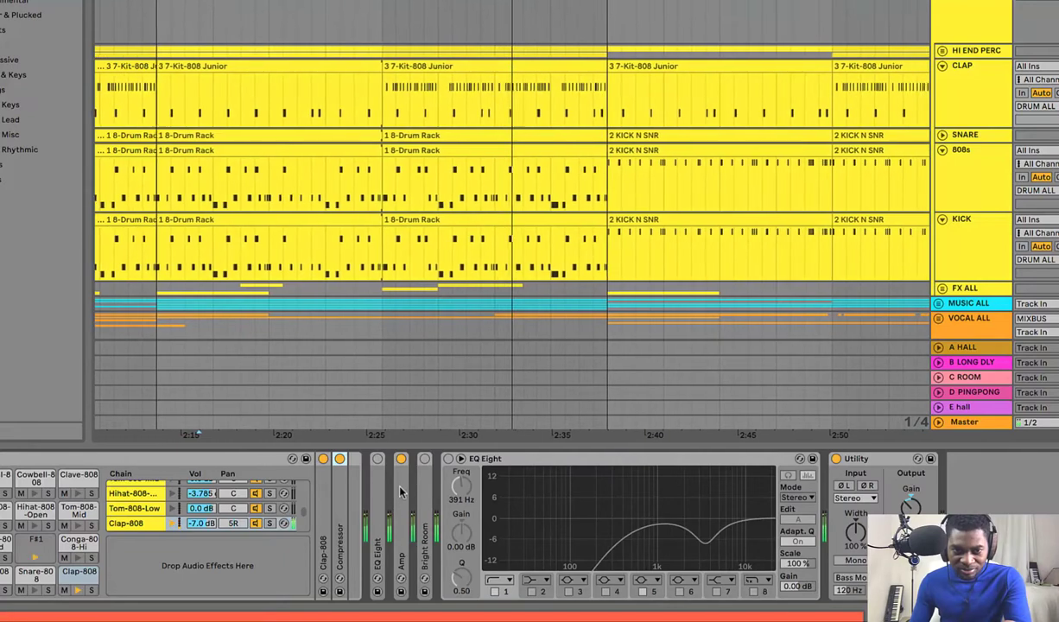
pyautogui.doubleClick(400, 491)
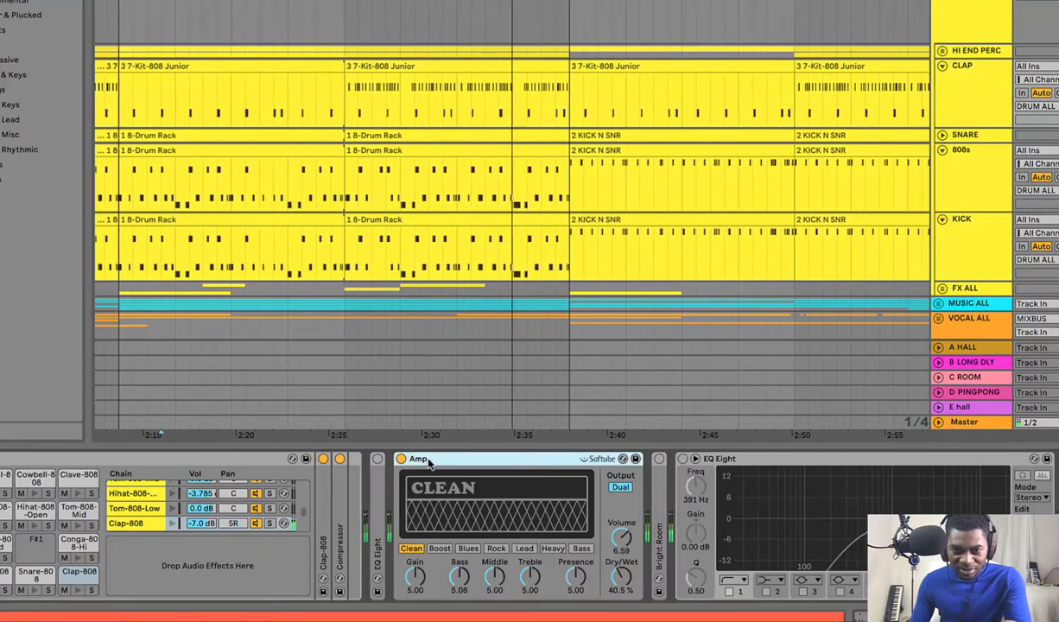
pyautogui.doubleClick(430, 461)
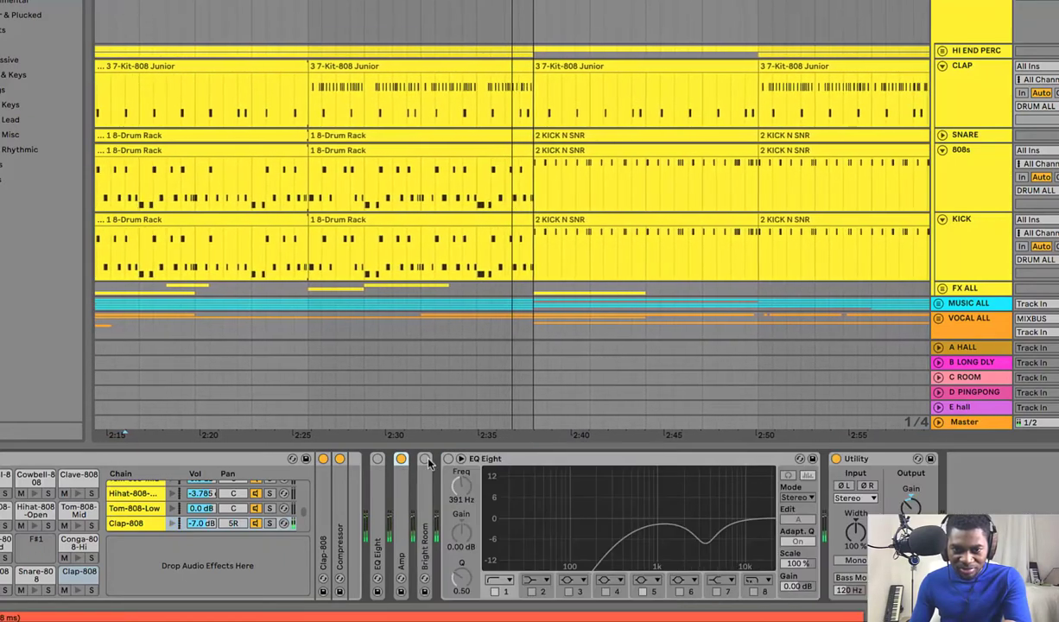
pyautogui.doubleClick(561, 464)
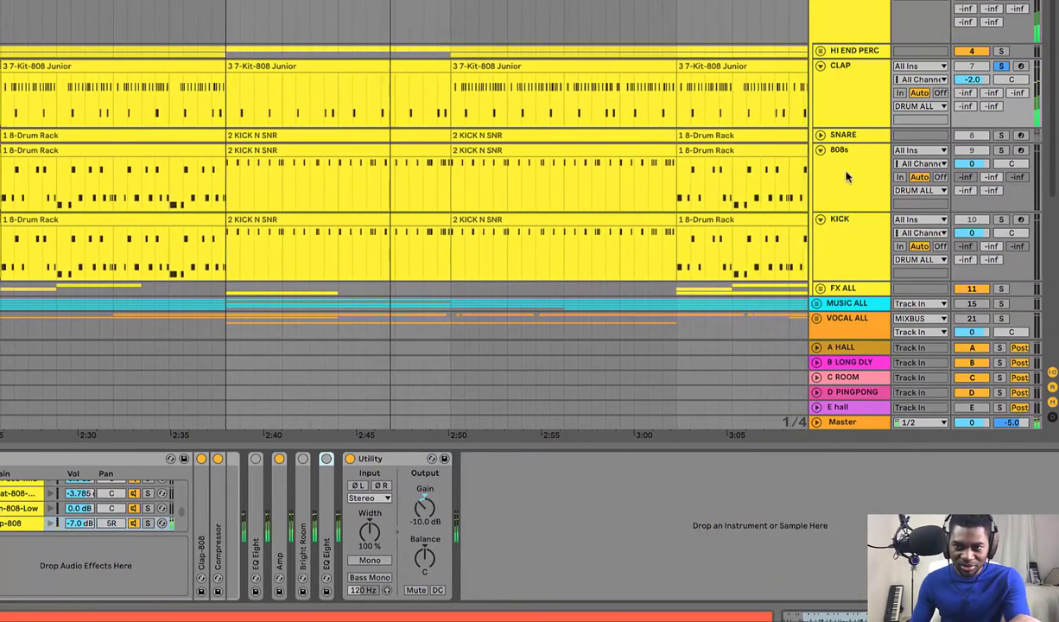
# - Fold the 808s and KICK tracks, and unfold the SNARE track and solo it together with the clap
pyautogui.click(820, 151)
pyautogui.click(820, 165)
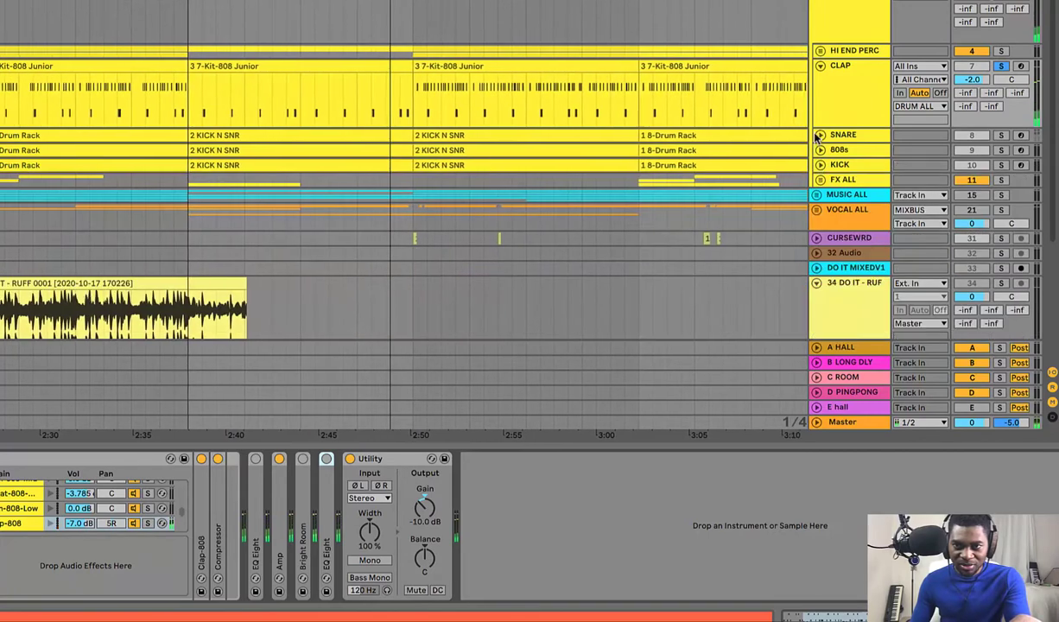
pyautogui.click(820, 136)
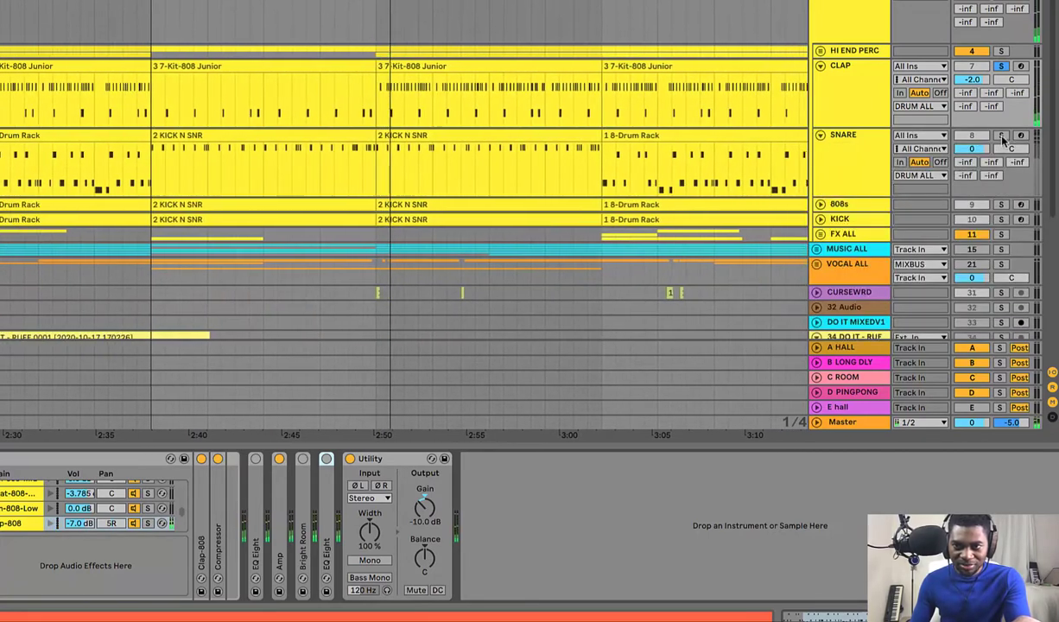
pyautogui.click(1002, 136)
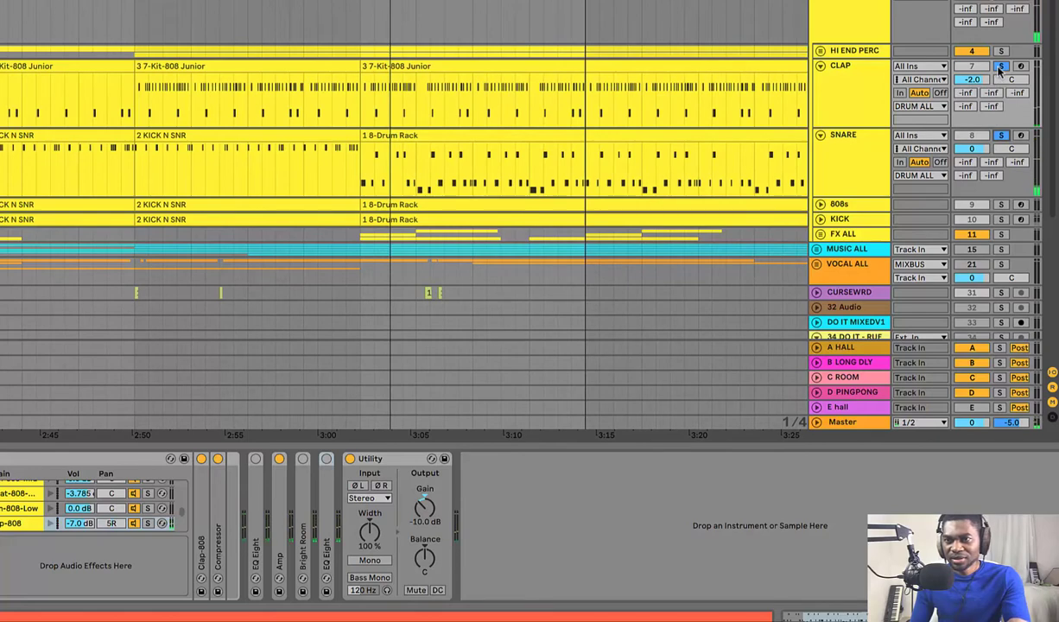
# - Unfold and select the HI END PERC group to show its hi-hat tracks, and fold the CLAP track
pyautogui.click(820, 52)
pyautogui.click(840, 76)
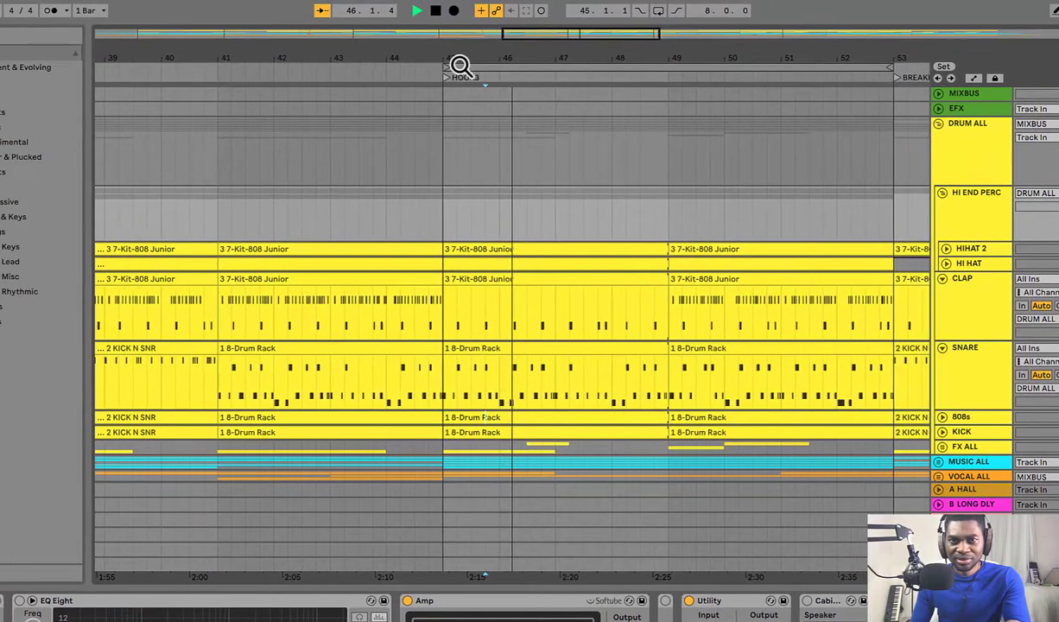
pyautogui.moveTo(460, 65); pyautogui.dragTo(460, 38)
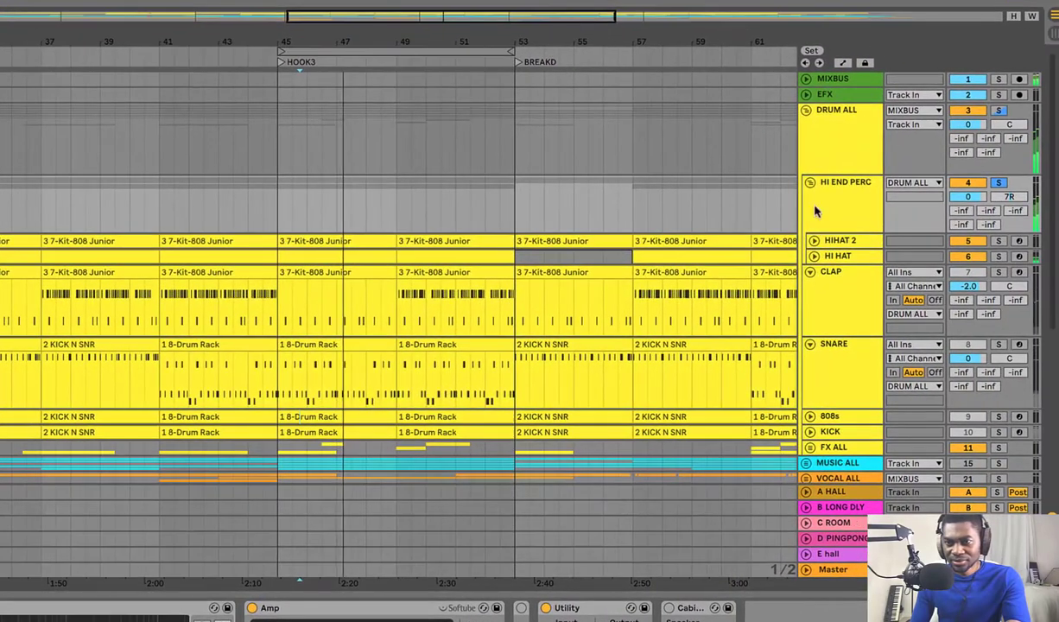
pyautogui.click(811, 273)
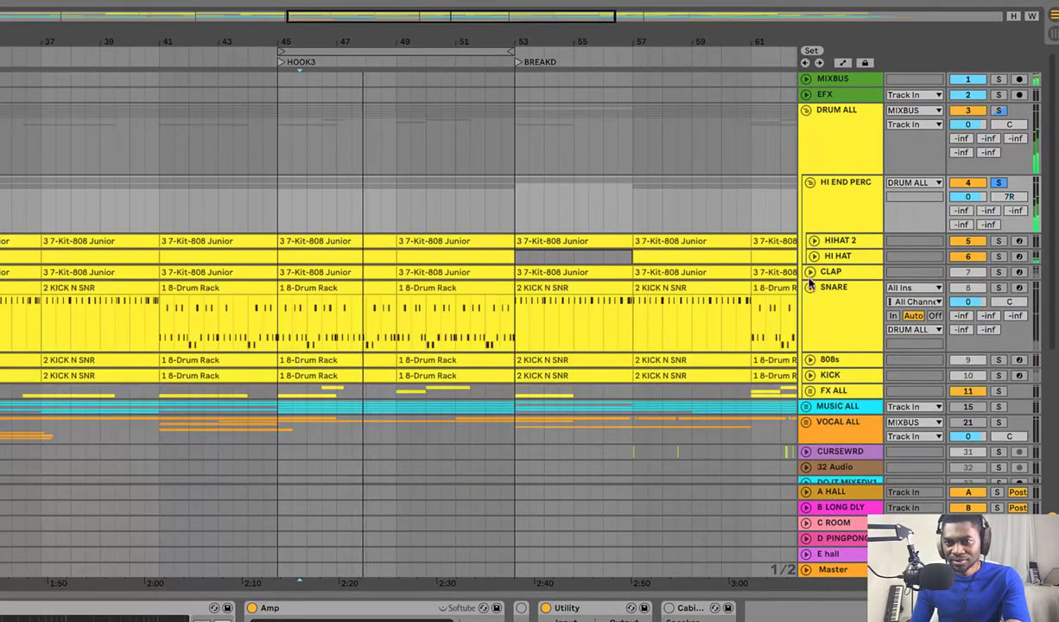
# - Fold the SNARE track and unfold the HI HAT and HIHAT 2 tracks to show their notes
pyautogui.click(809, 288)
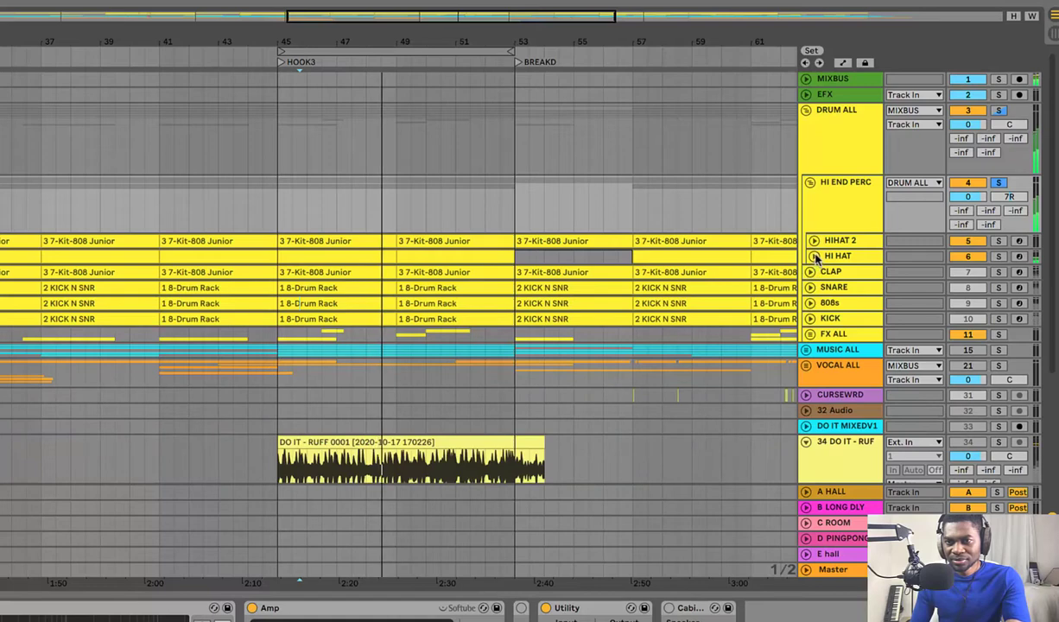
pyautogui.click(814, 256)
pyautogui.click(813, 241)
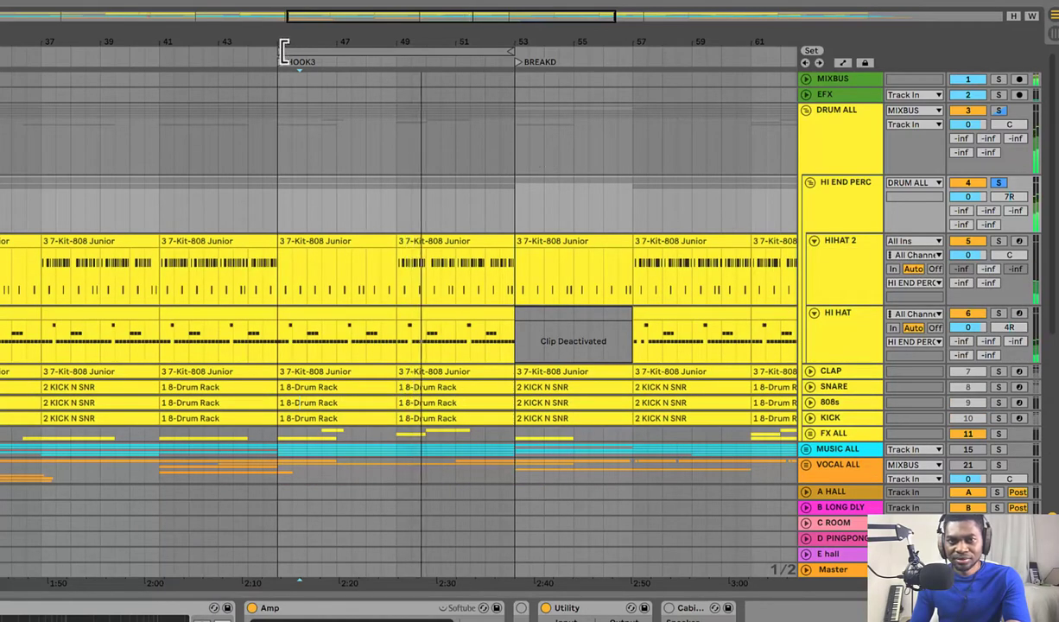
# - Move the loop start to bar 49 and look closely at the HI END PERC group's hi-hat patterns
pyautogui.moveTo(284, 52); pyautogui.dragTo(398, 43)
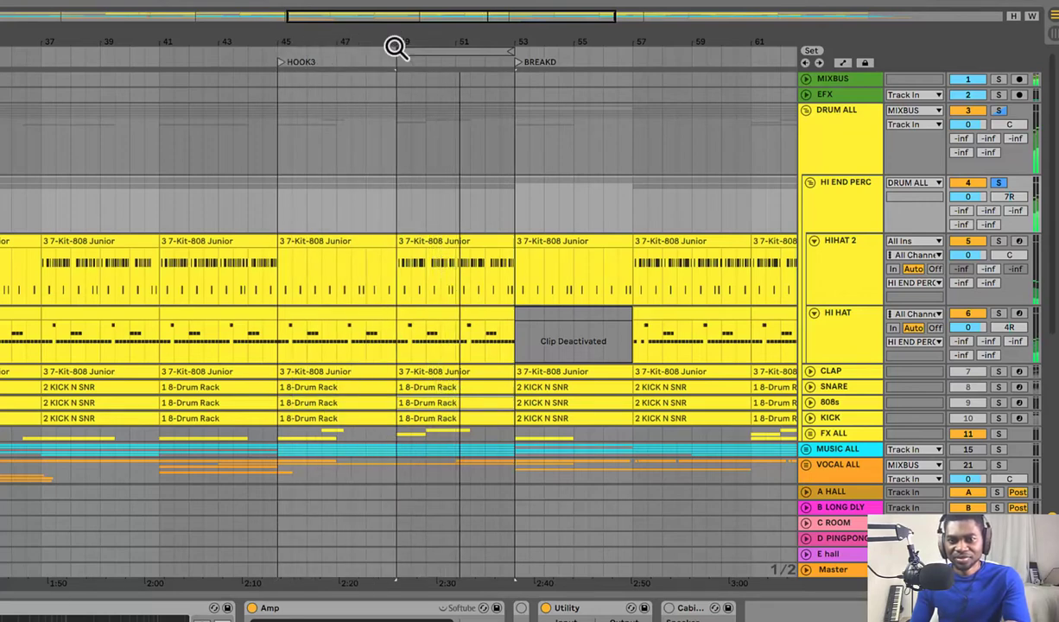
pyautogui.click(850, 261)
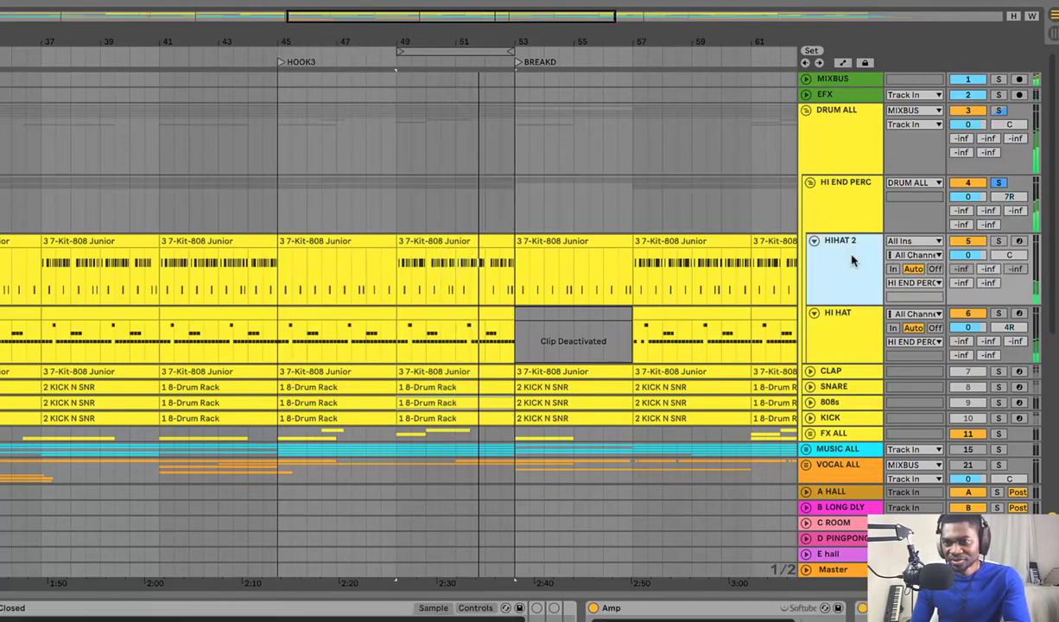
pyautogui.click(840, 211)
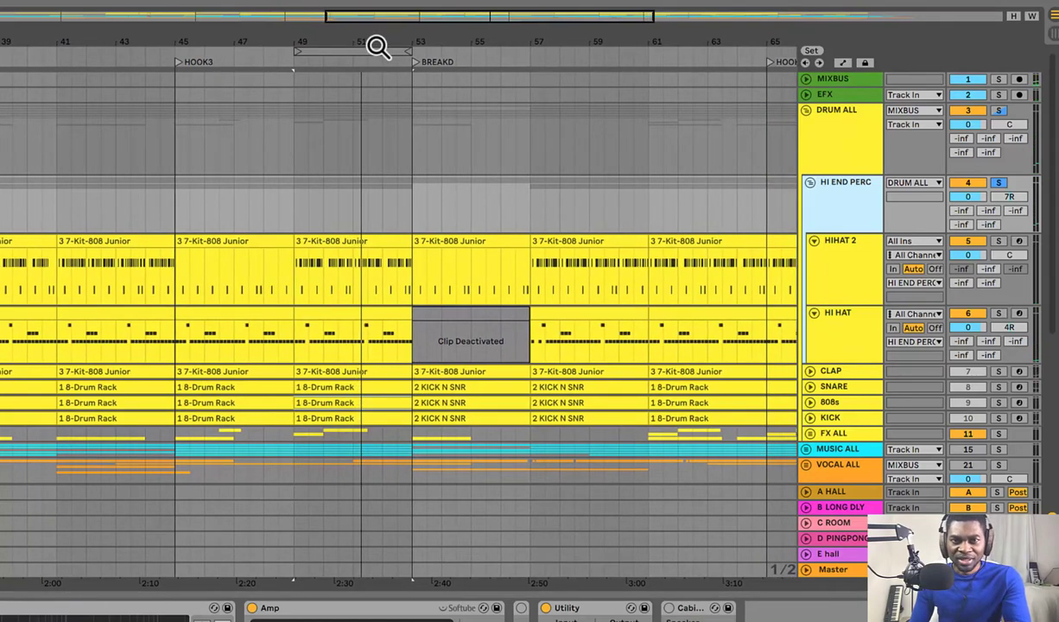
pyautogui.press('+')
pyautogui.press('+')
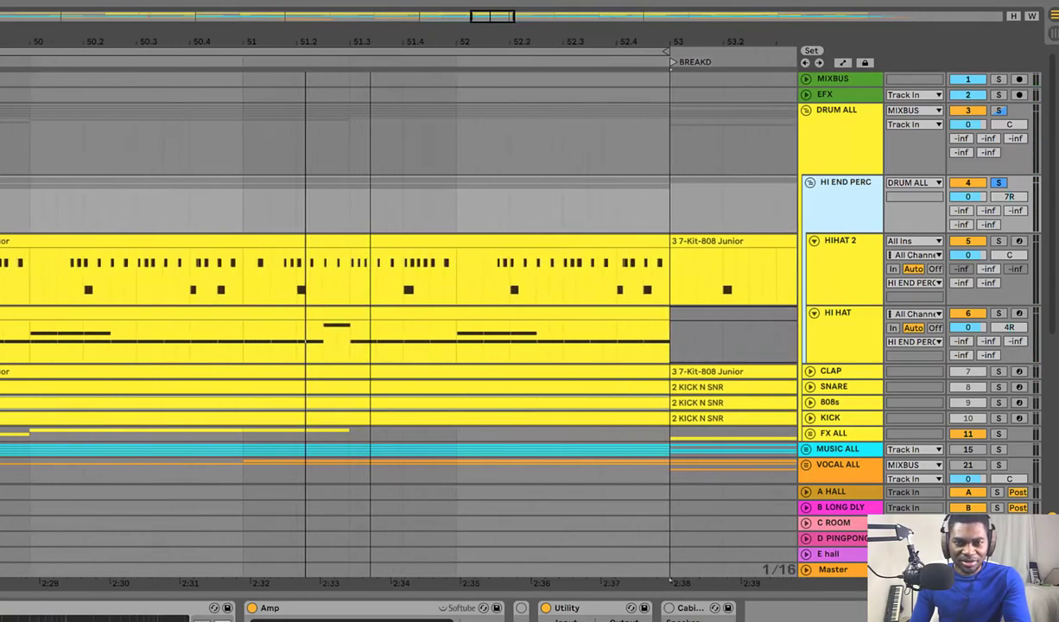
pyautogui.press('-')
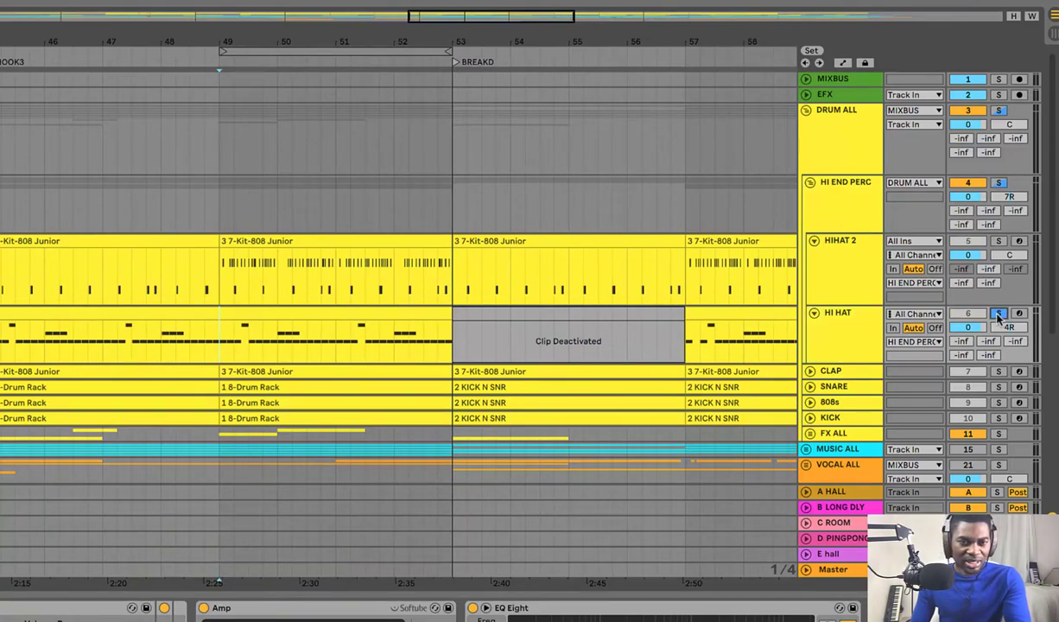
# - Play the soloed HI HAT track and show the ClosedHH chain in its Acoustified Kit 10 rack
pyautogui.press('space')
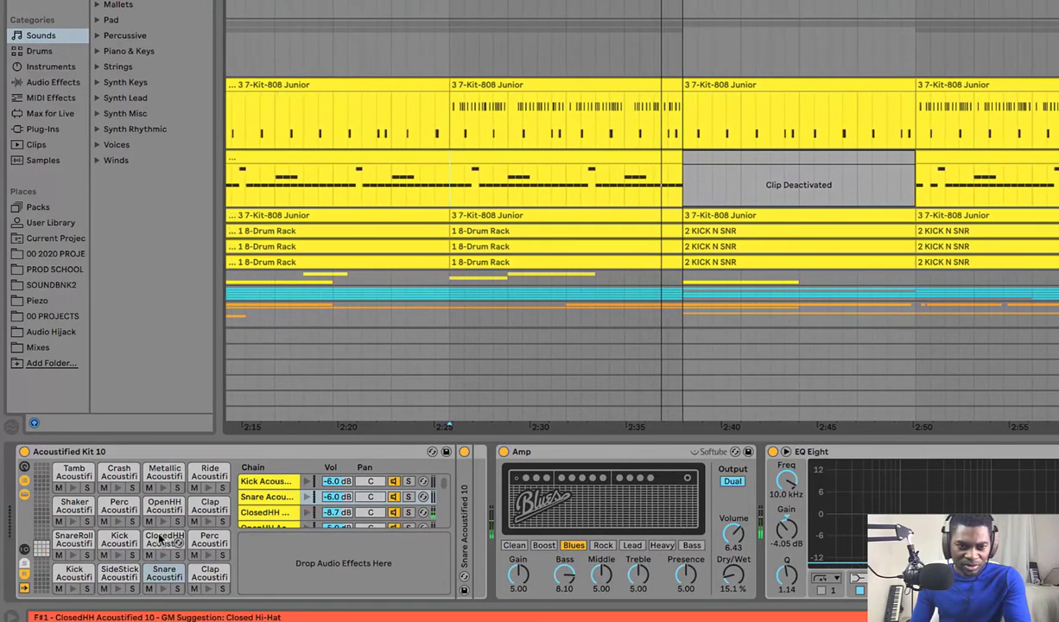
pyautogui.click(160, 538)
pyautogui.click(160, 508)
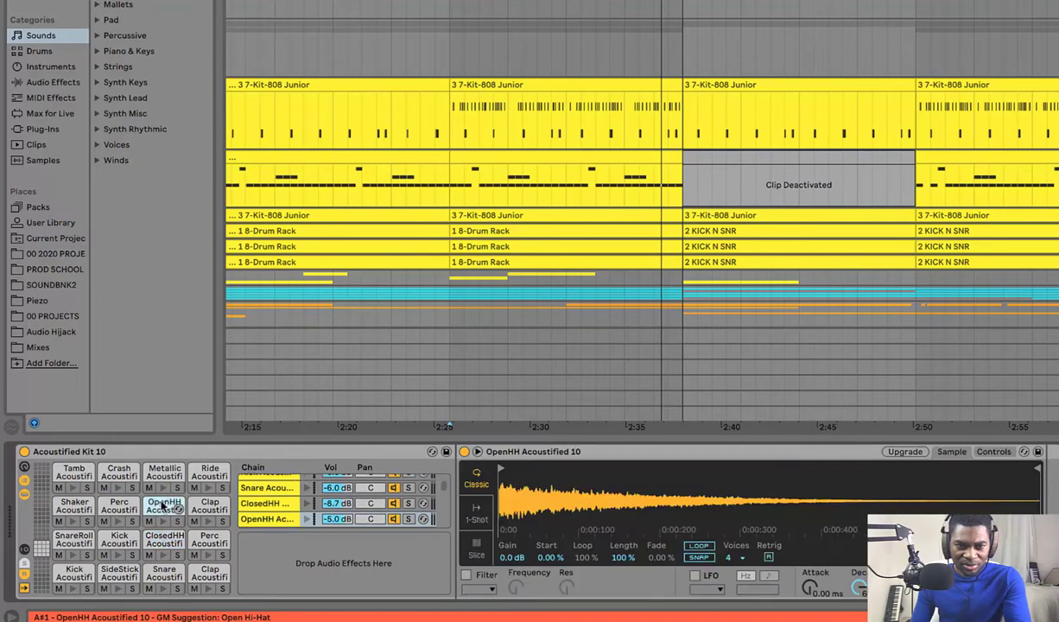
pyautogui.click(162, 538)
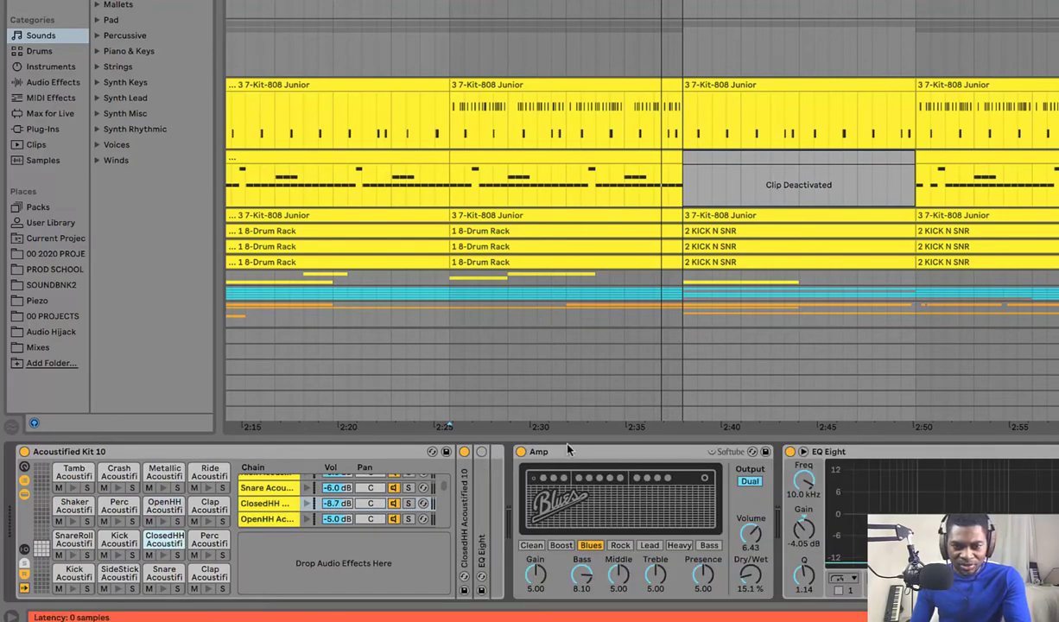
# - Inspect the hi-hat's Amp and bands 5, 4 and 2 of its EQ Eight
pyautogui.click(597, 508)
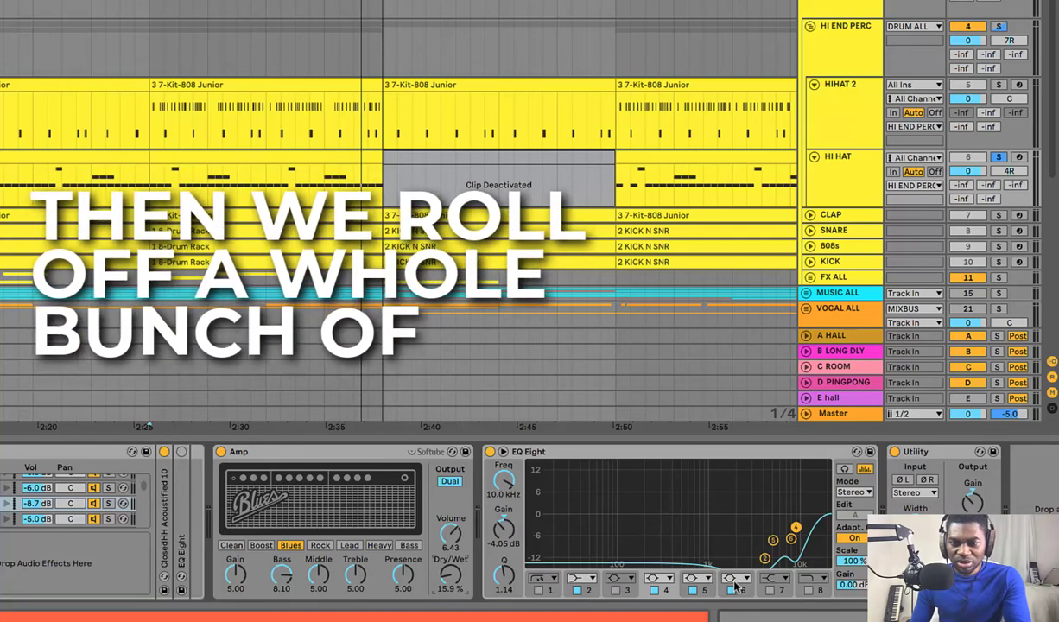
pyautogui.click(703, 593)
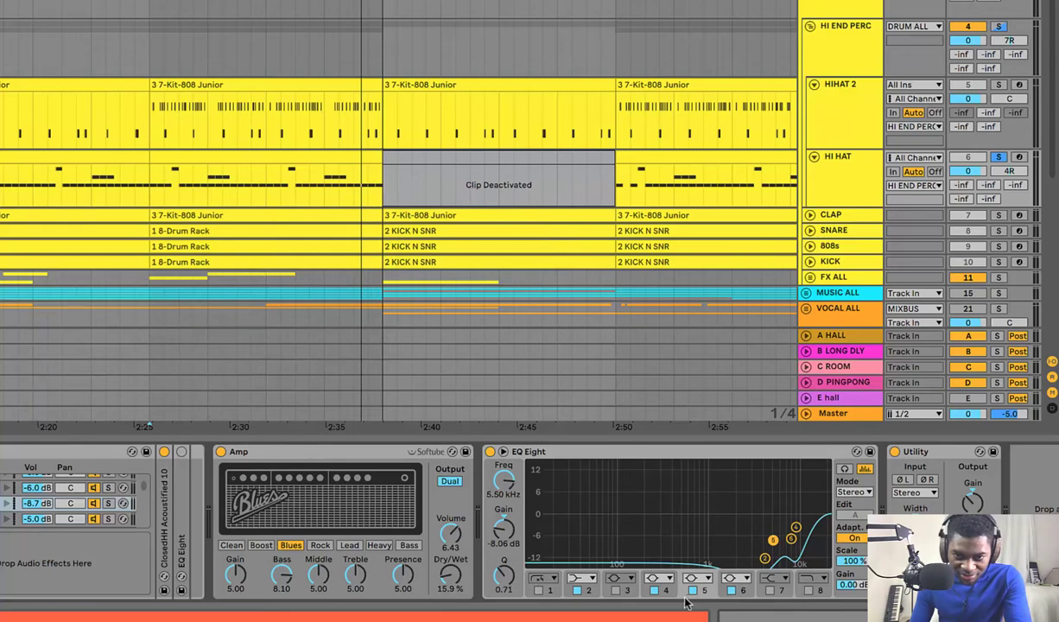
pyautogui.click(667, 602)
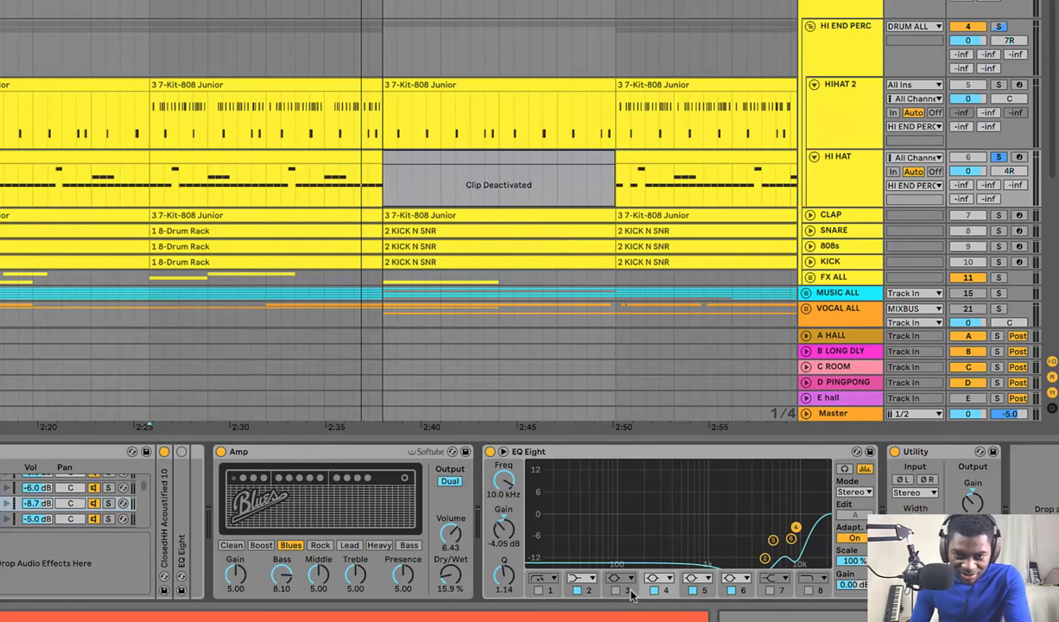
pyautogui.click(590, 592)
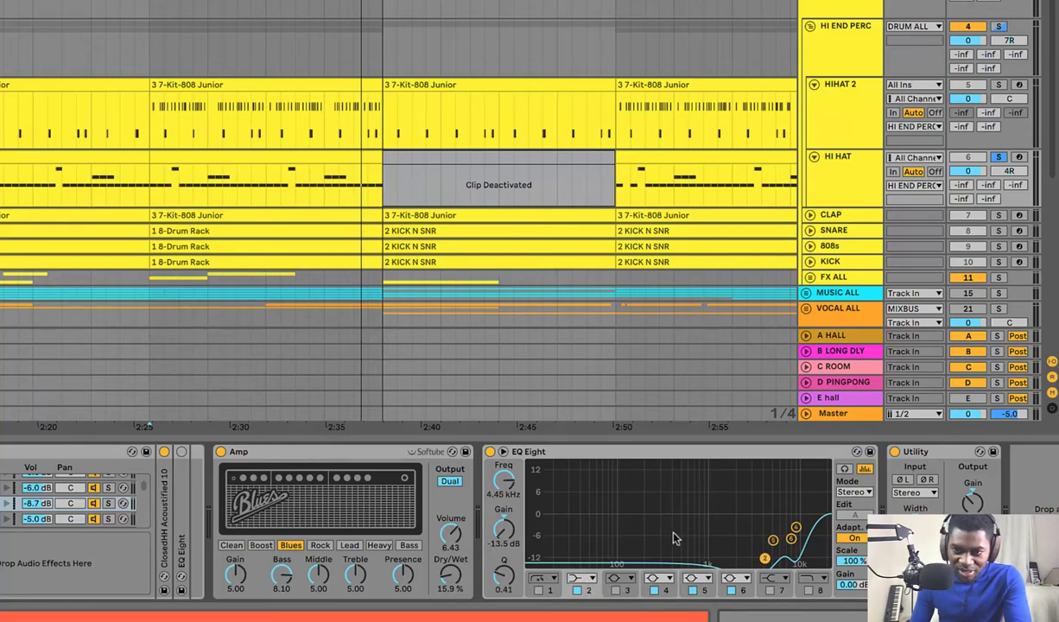
# - Open the SPAN analyzer on the Master to view the hi-hat's spectrum, and reselect the HI HAT track
pyautogui.click(835, 415)
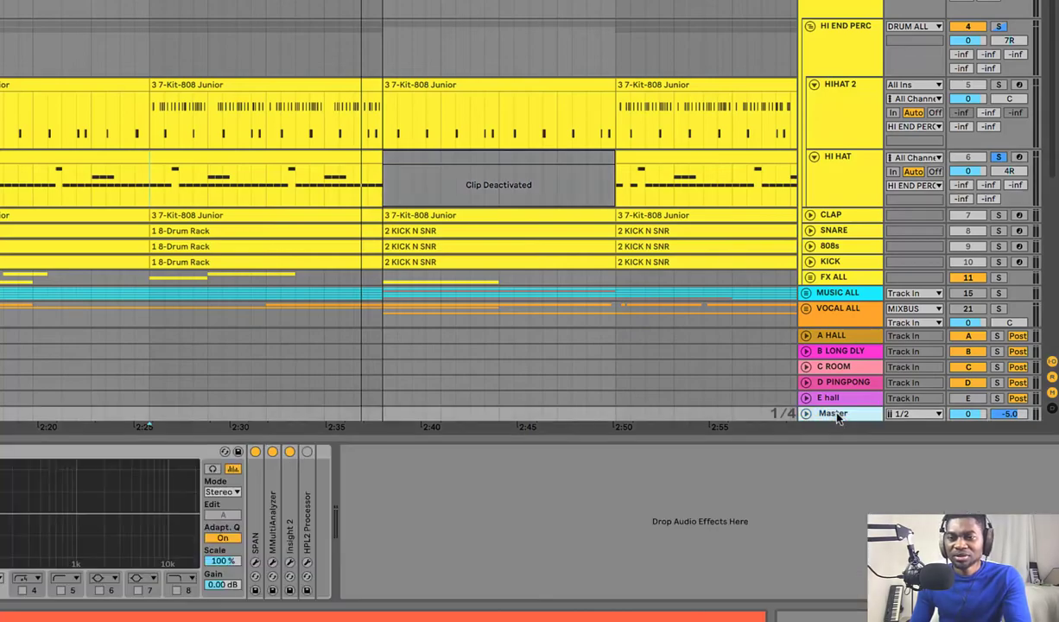
pyautogui.click(256, 562)
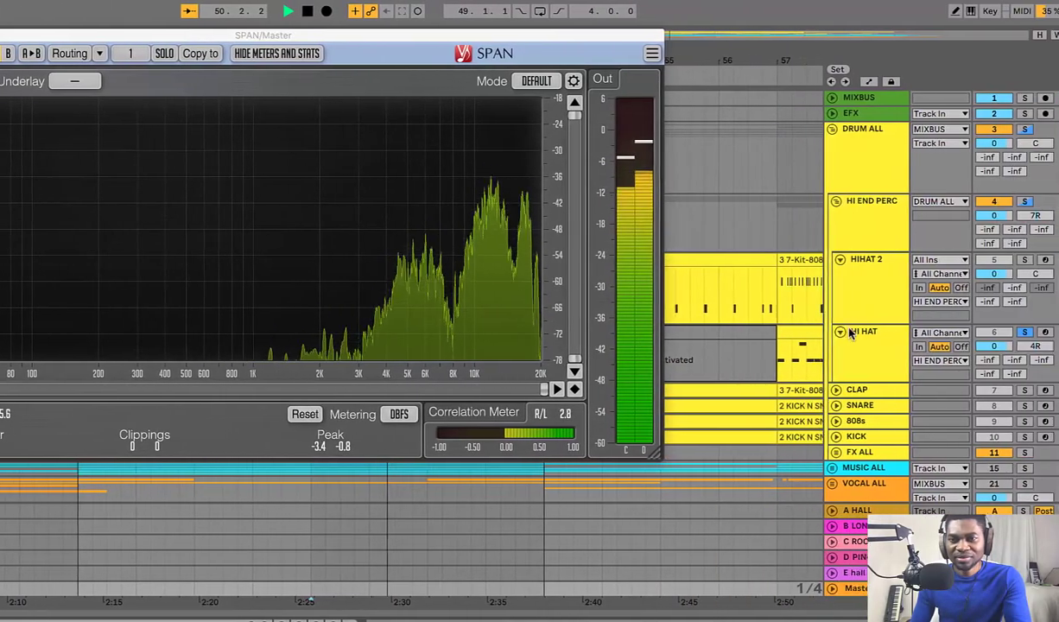
pyautogui.click(852, 335)
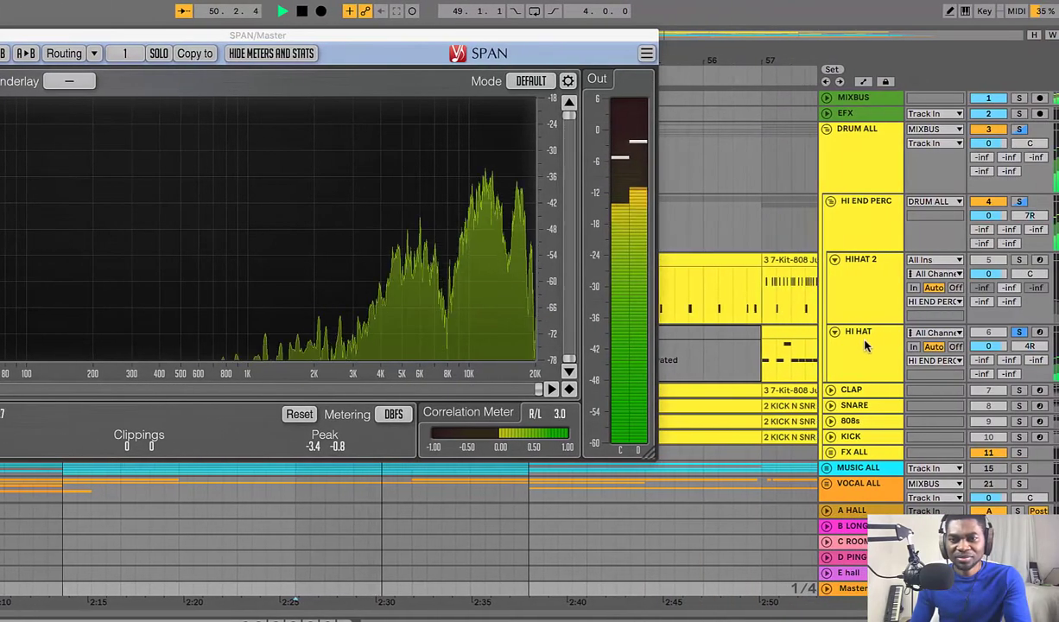
pyautogui.press('space')
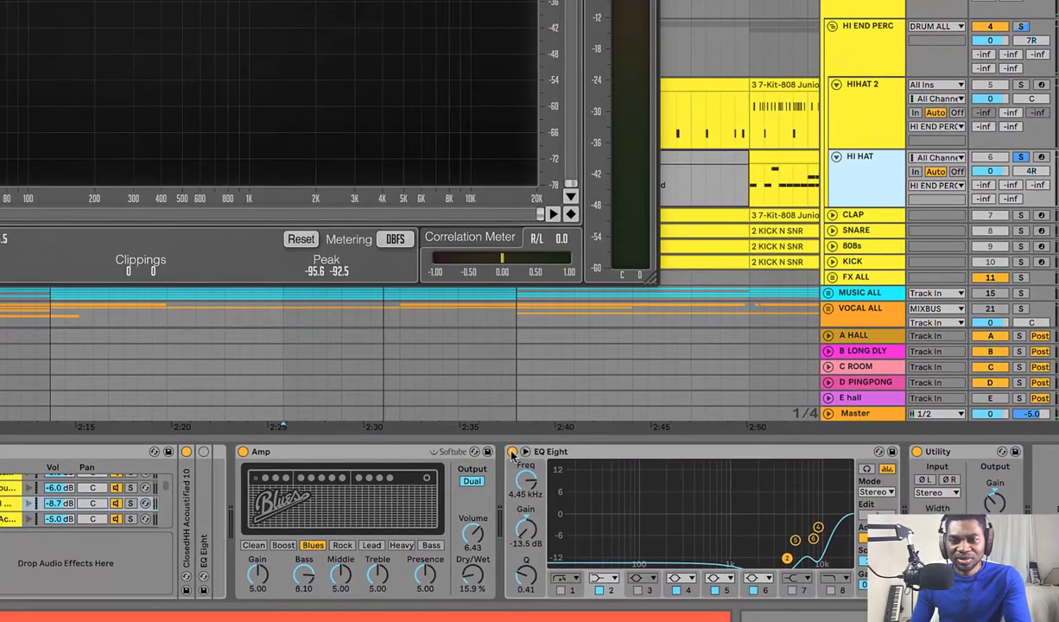
# - Compare the hi-hat's spectrum during playback with its EQ Eight bypassed and switched back on
pyautogui.click(512, 452)
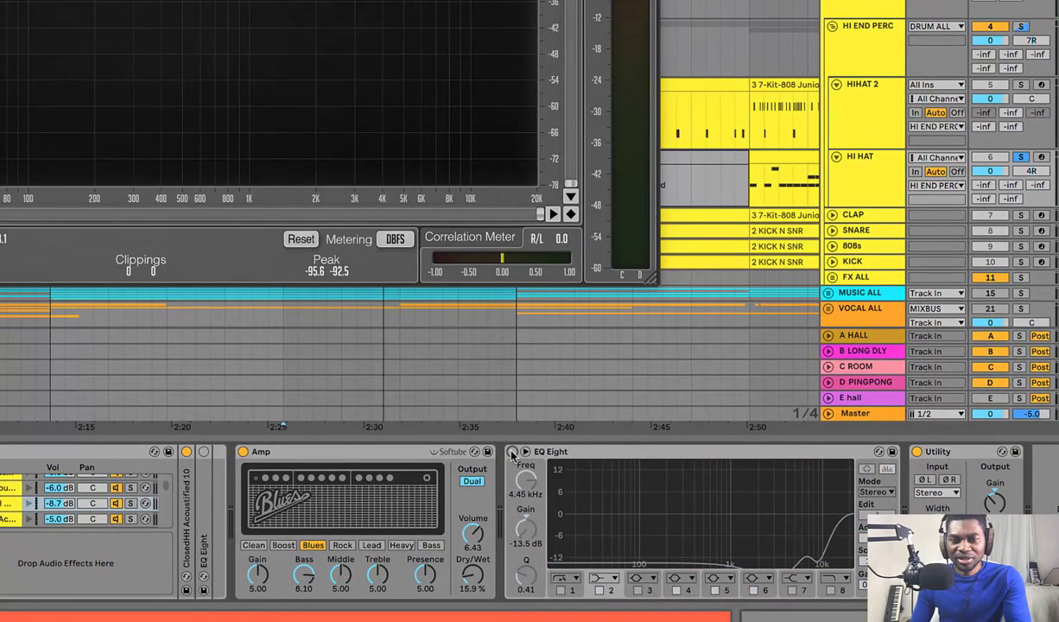
pyautogui.press('space')
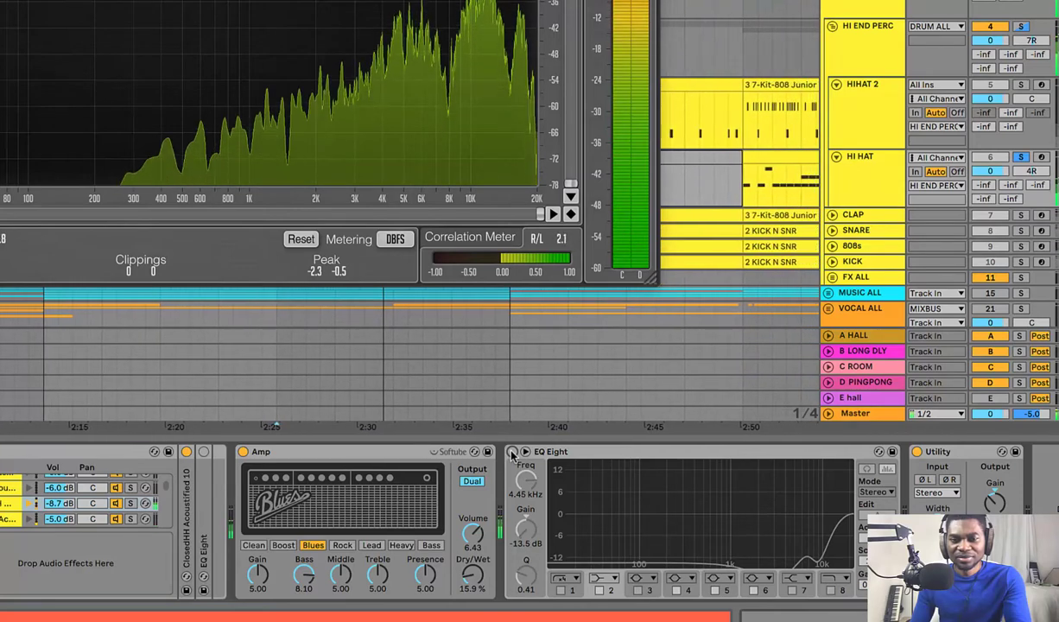
pyautogui.press('space')
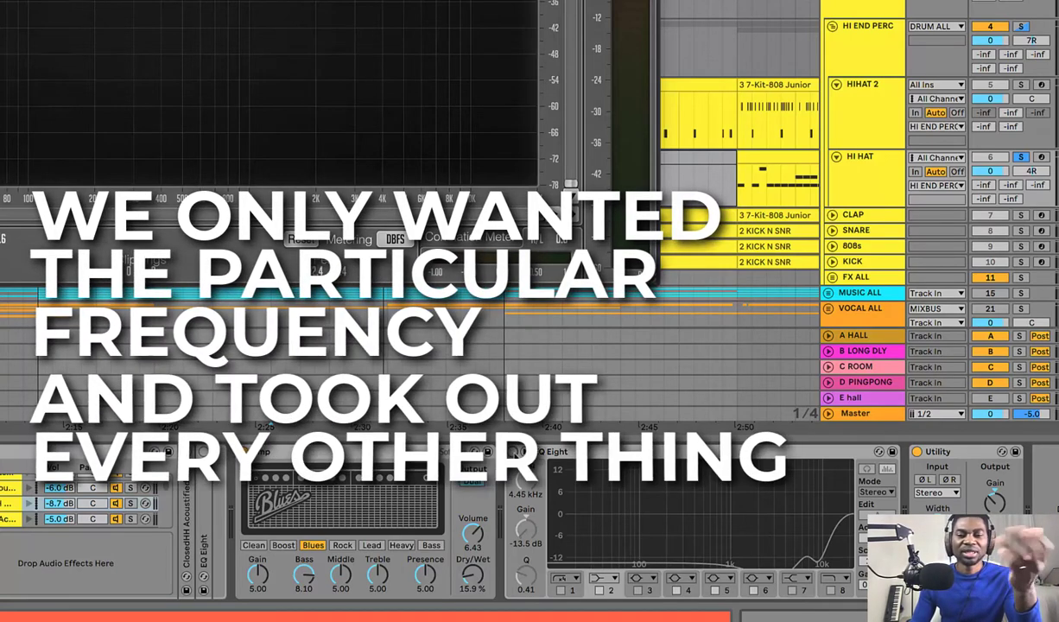
pyautogui.click(512, 451)
pyautogui.press('space')
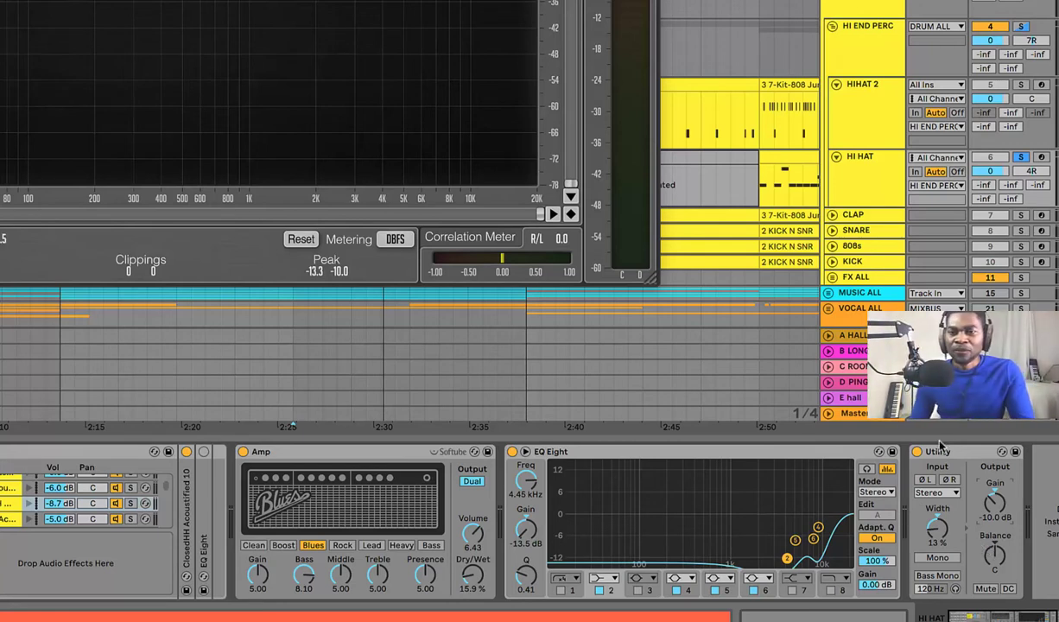
# - Solo HIHAT 2 instead of HI HAT and inspect its Amp, Utility and EQ Eight while listening to it
pyautogui.click(1021, 85)
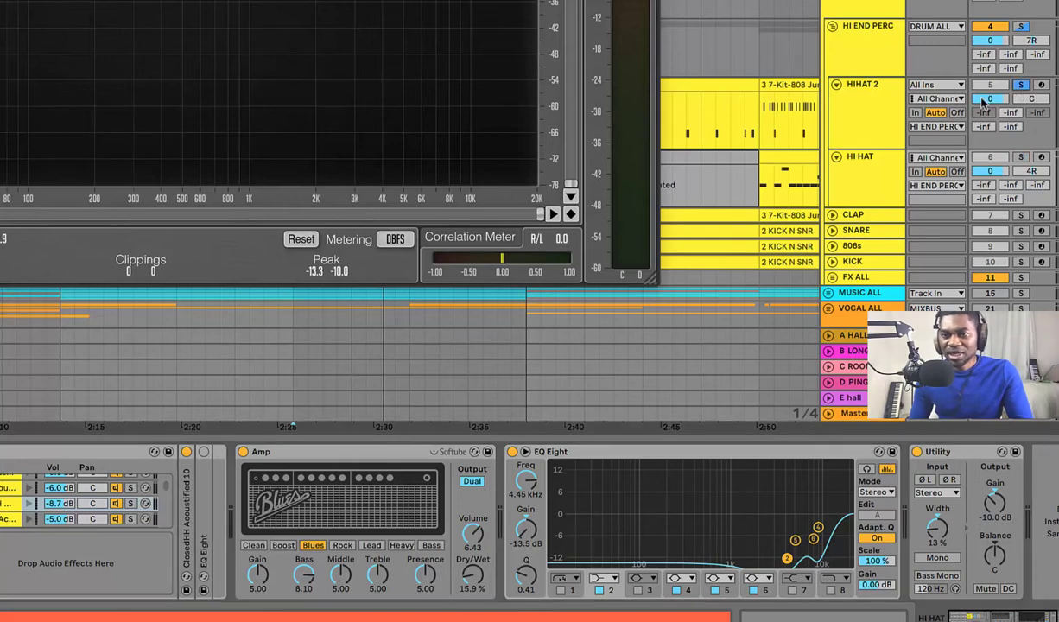
pyautogui.click(873, 127)
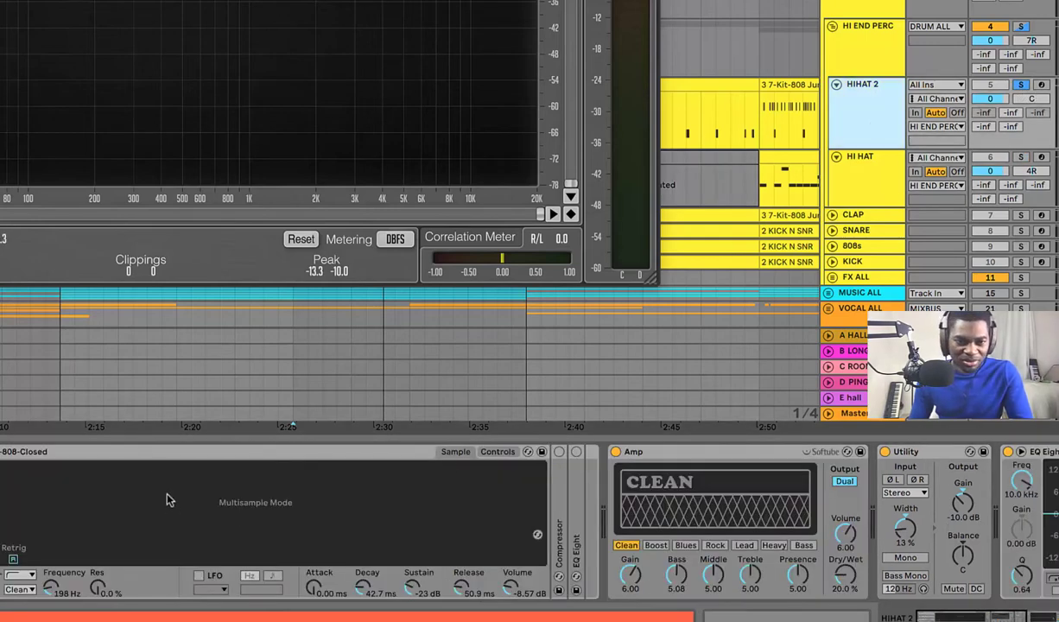
pyautogui.scroll(-5, 141, 454)
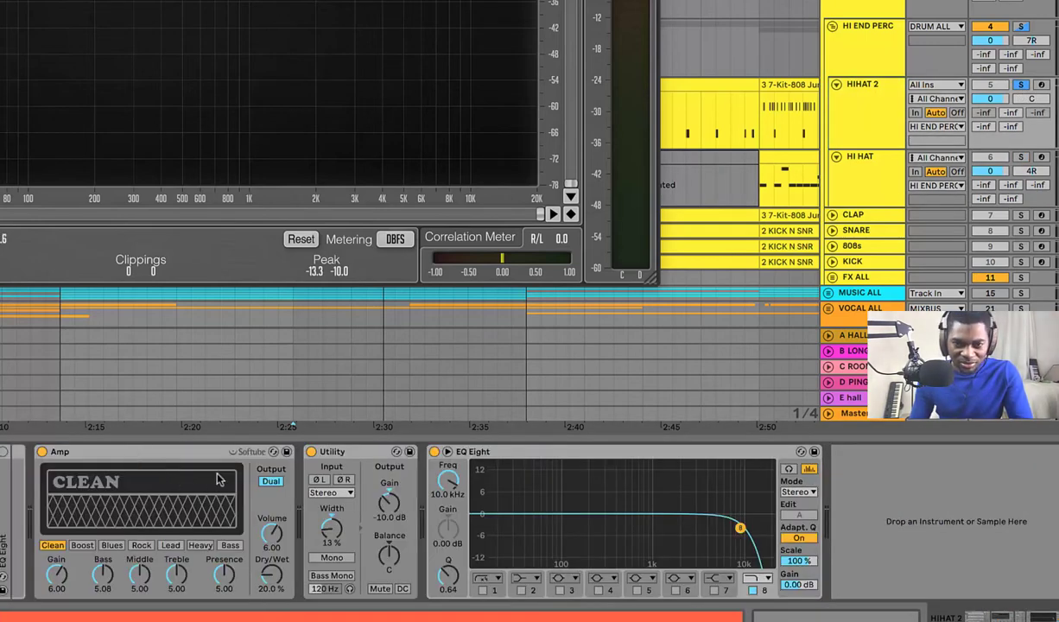
pyautogui.press('space')
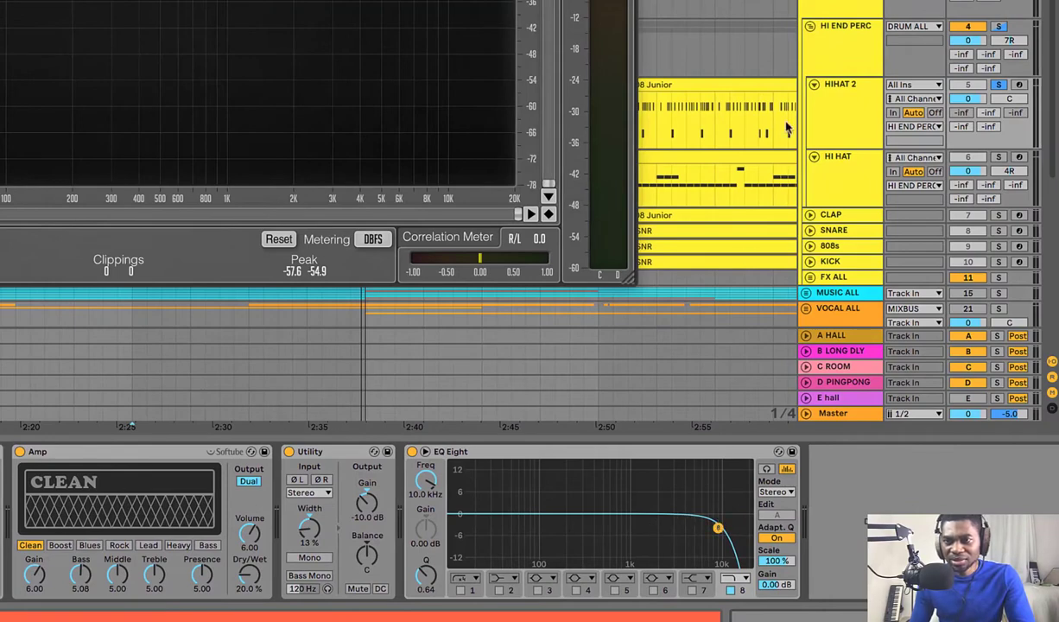
# - Fold the bypassed EQ Eight in the HI END PERC group's effect chain and fold the group's tracks
pyautogui.click(838, 58)
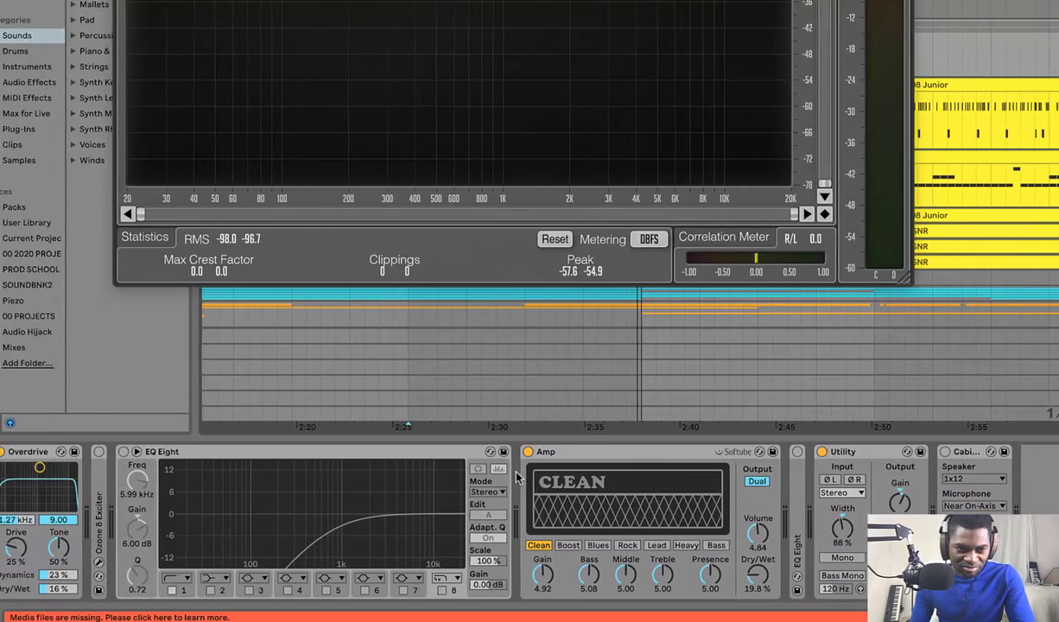
pyautogui.doubleClick(333, 454)
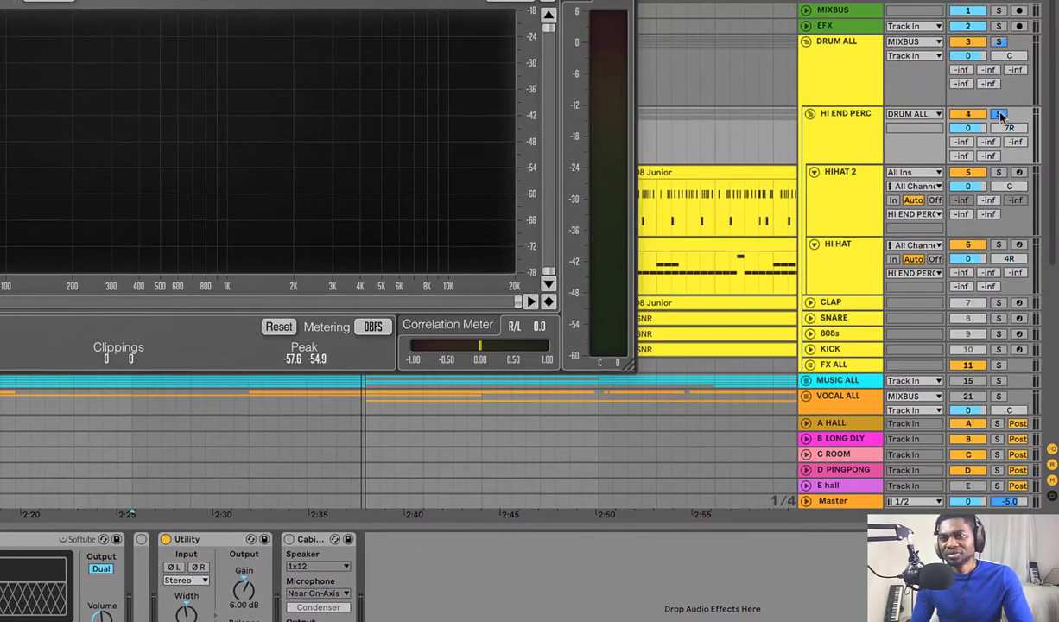
pyautogui.click(809, 115)
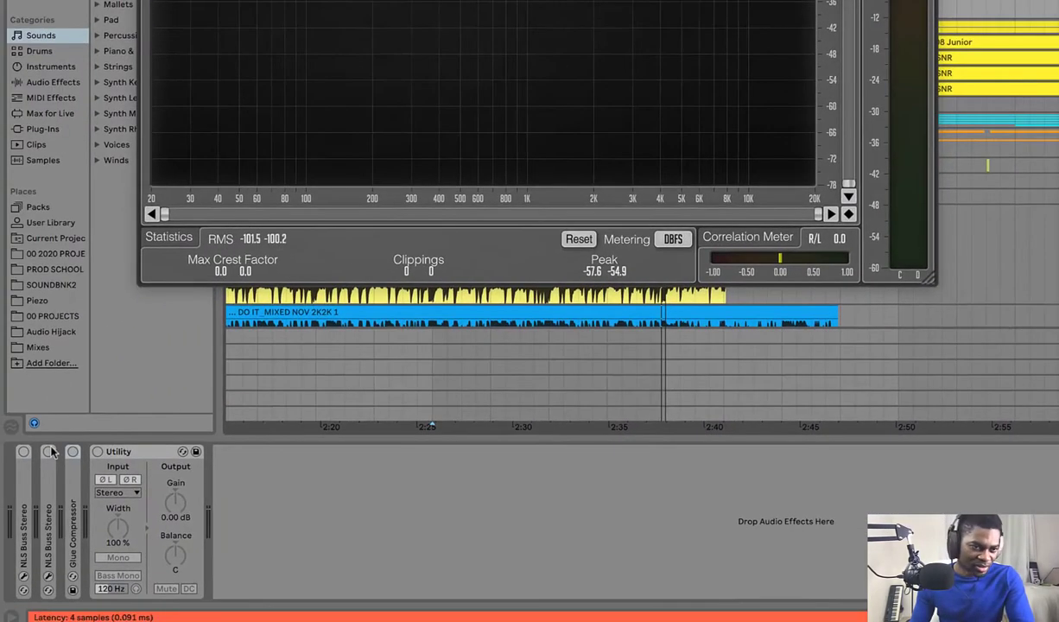
# - Switch on both NLS Buss Stereo plug-ins and view the first one's settings in its window
pyautogui.click(24, 452)
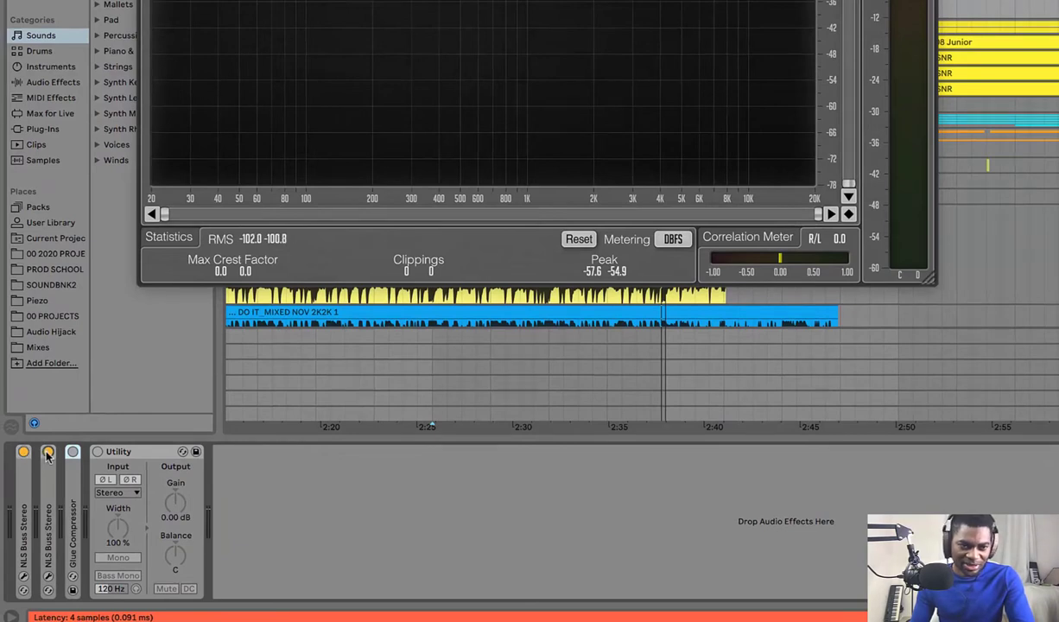
pyautogui.click(24, 577)
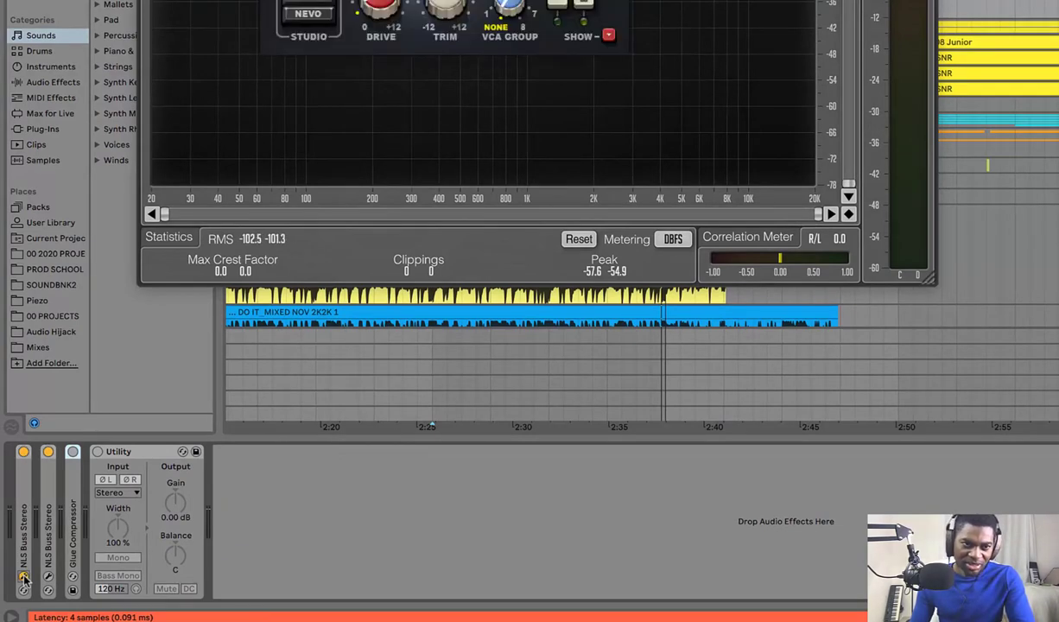
pyautogui.click(24, 578)
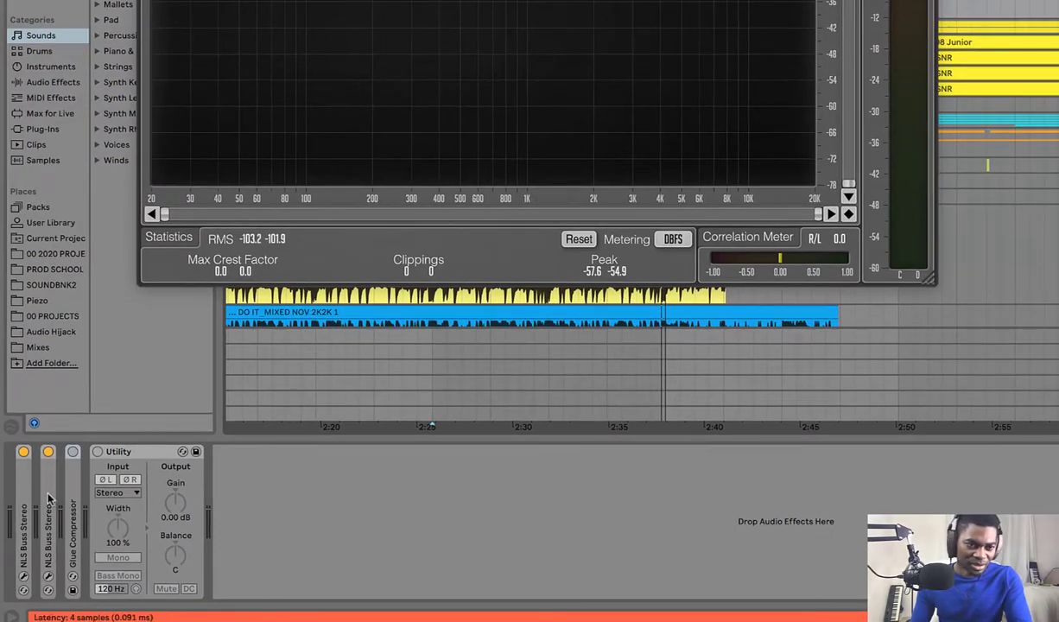
# - Compare the drum bus's spectrum during playback with both NLS Buss Stereo plug-ins bypassed and switched back on
pyautogui.click(25, 452)
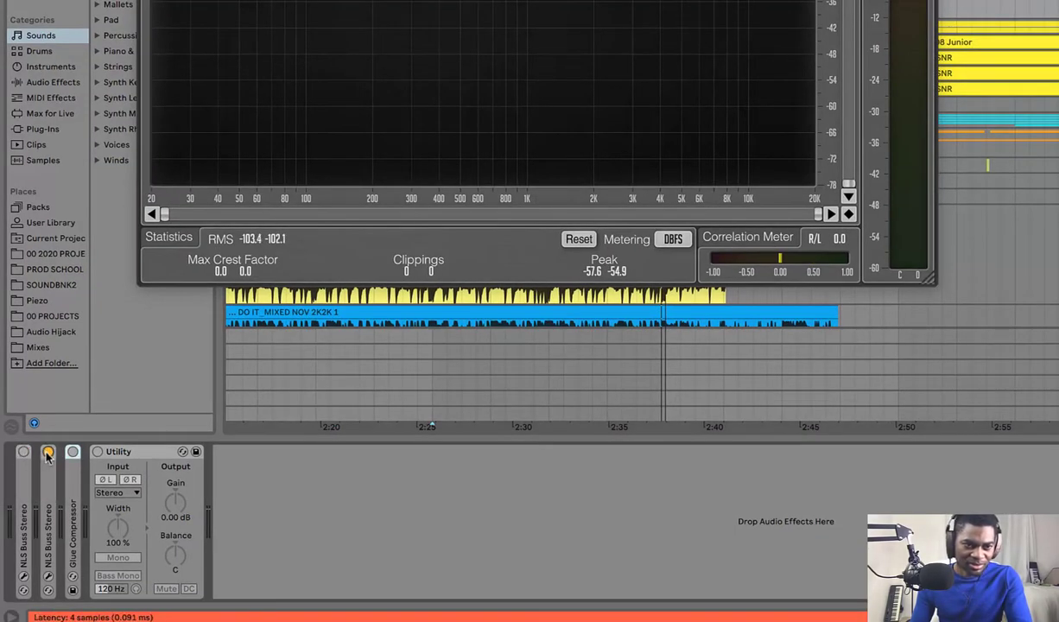
pyautogui.press('space')
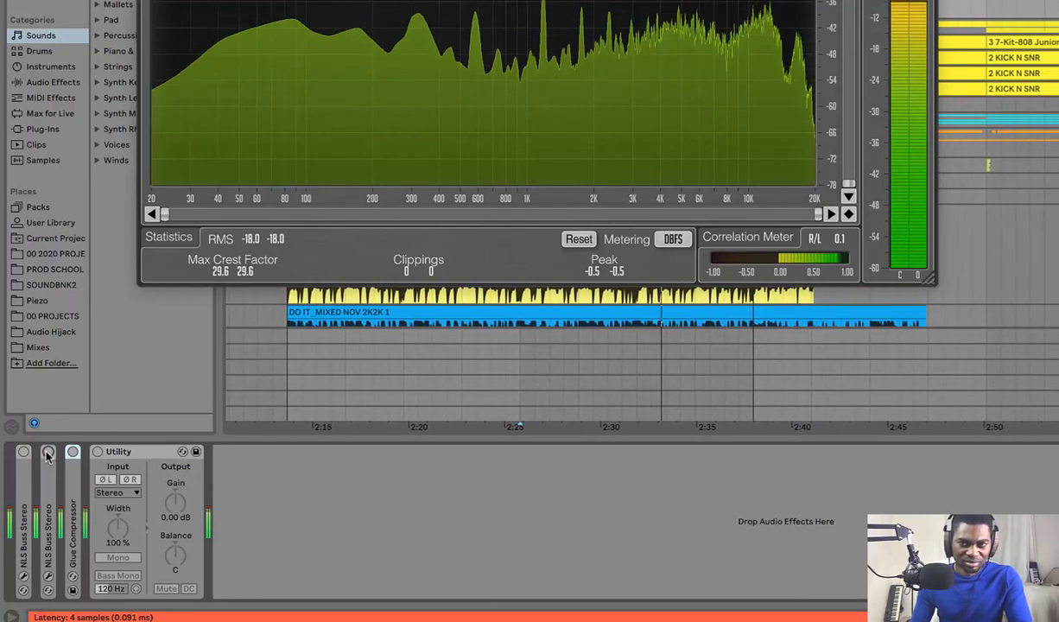
pyautogui.click(48, 453)
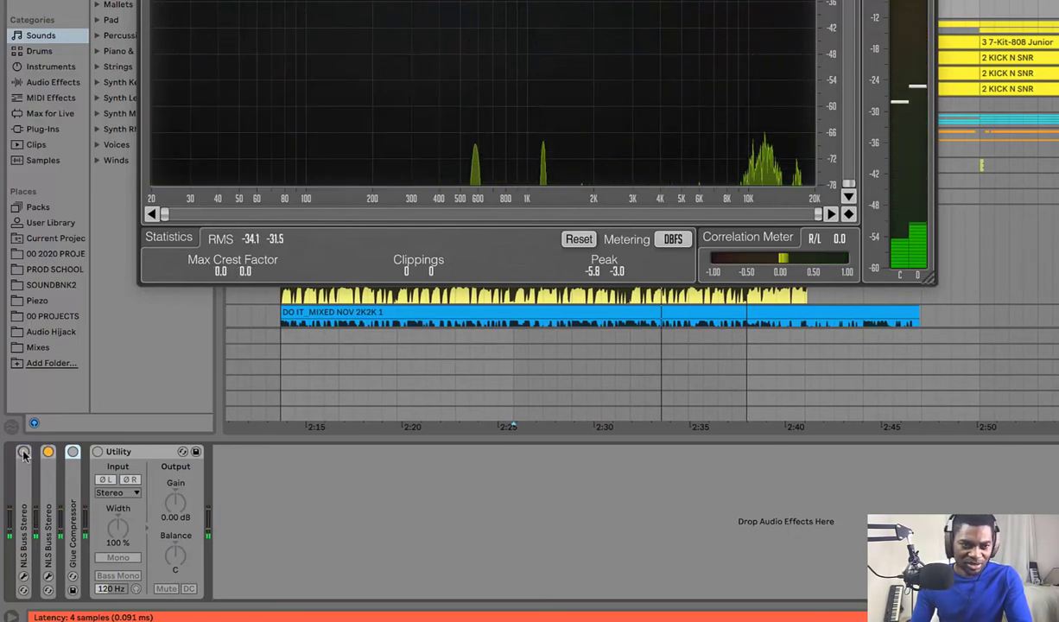
pyautogui.click(23, 453)
# - Switch on the drum bus's Glue Compressor during playback and unfold the device
pyautogui.click(72, 452)
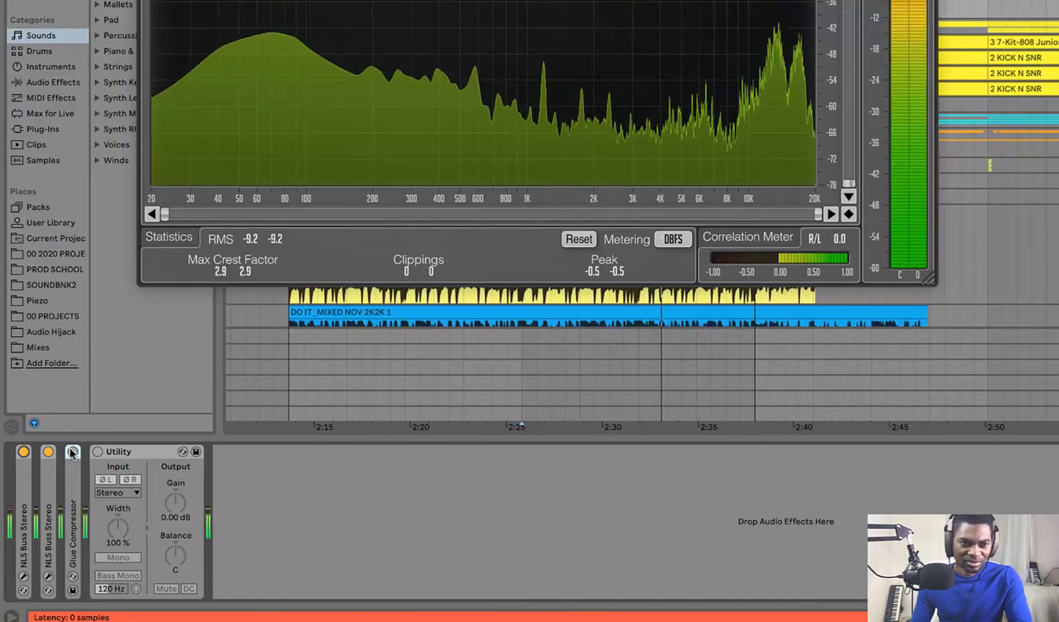
pyautogui.click(72, 452)
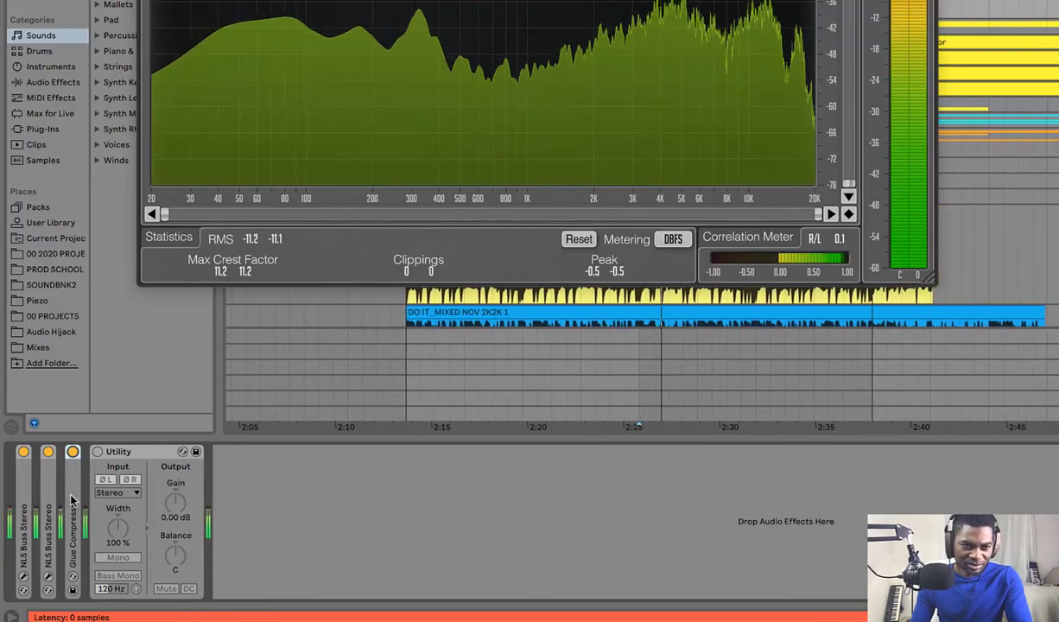
pyautogui.doubleClick(73, 499)
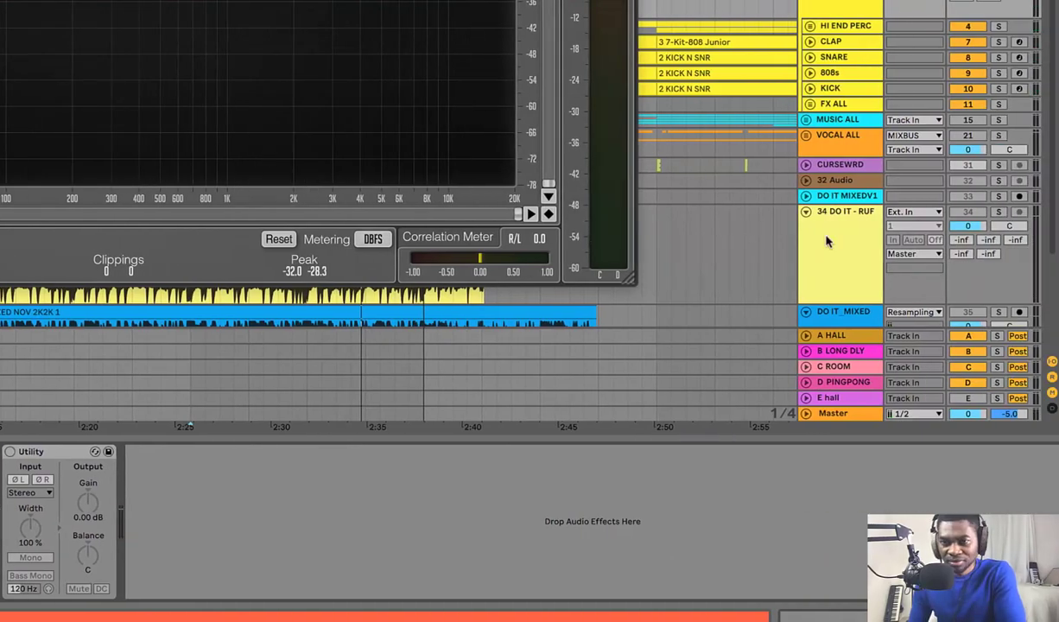
# - Close the SPAN analyzer window and bring up the FX ALL group's effect chain
pyautogui.click(827, 242)
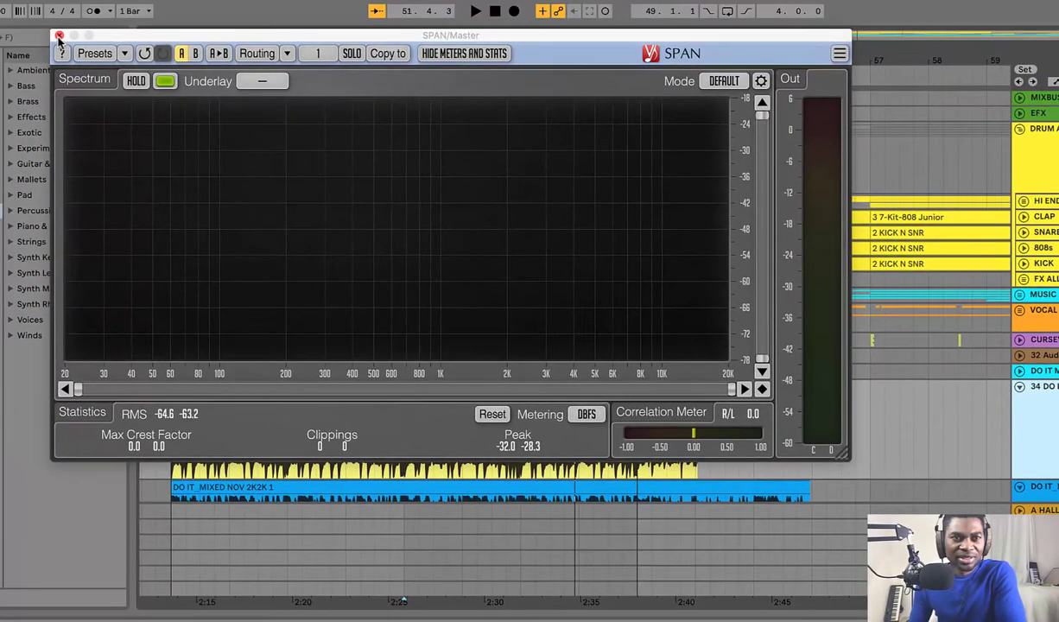
pyautogui.click(58, 38)
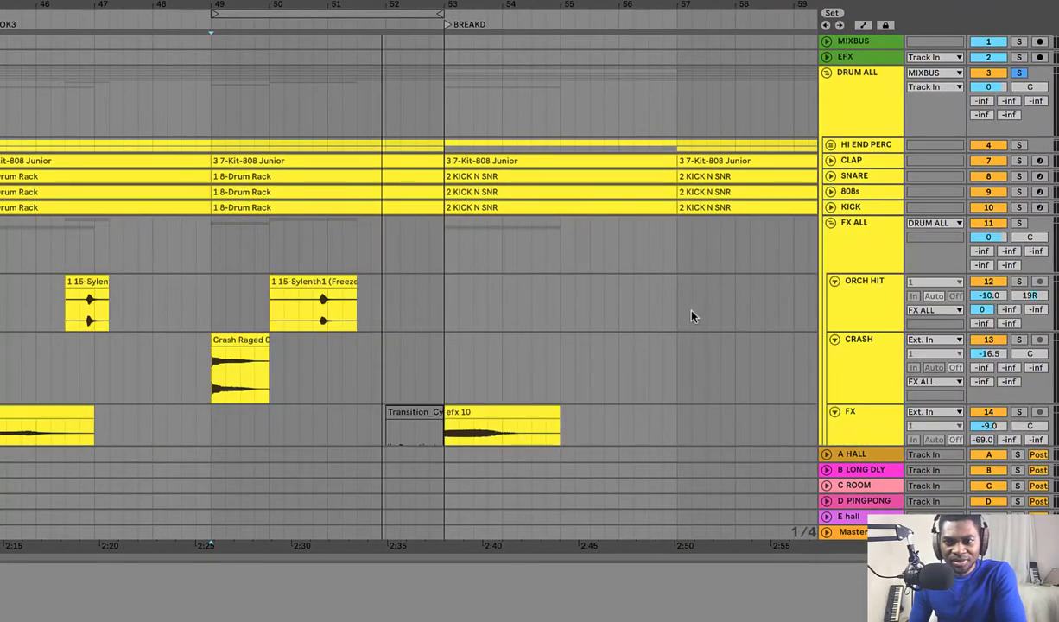
pyautogui.click(854, 257)
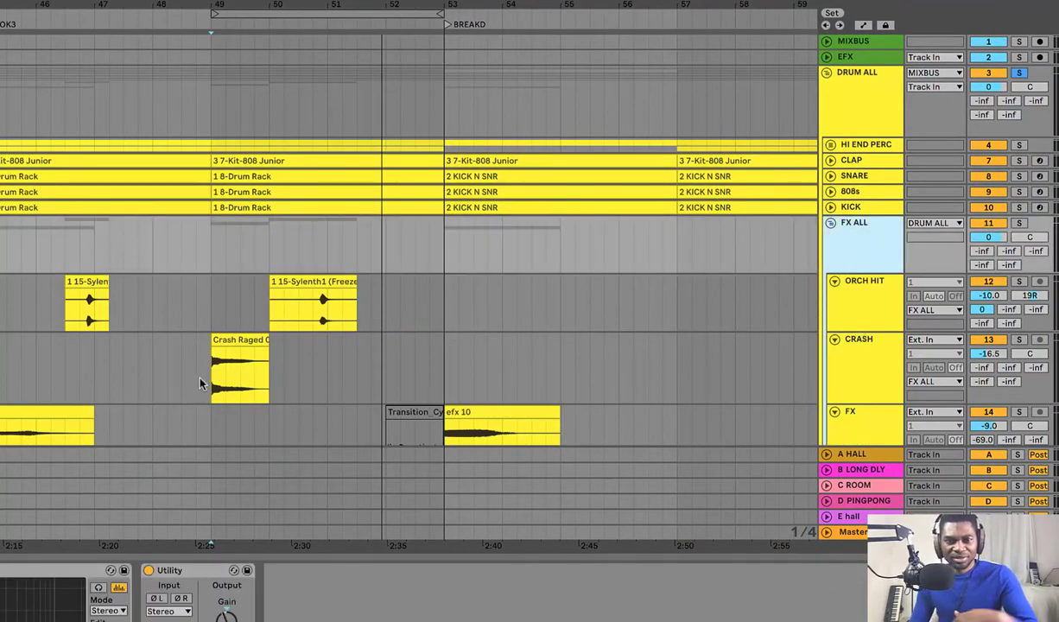
# - Inspect ORCH HIT's EQ Three, Limiter and EQ Eight while listening to it soloed, and solo the A HALL return to hear its reverb
pyautogui.click(312, 309)
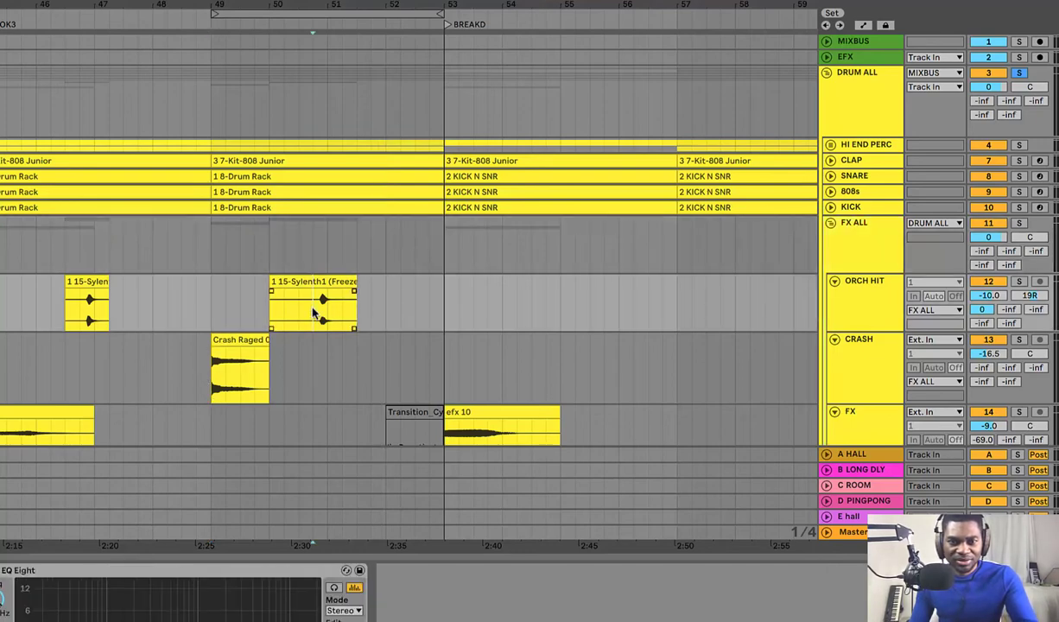
pyautogui.press('s')
pyautogui.press('space')
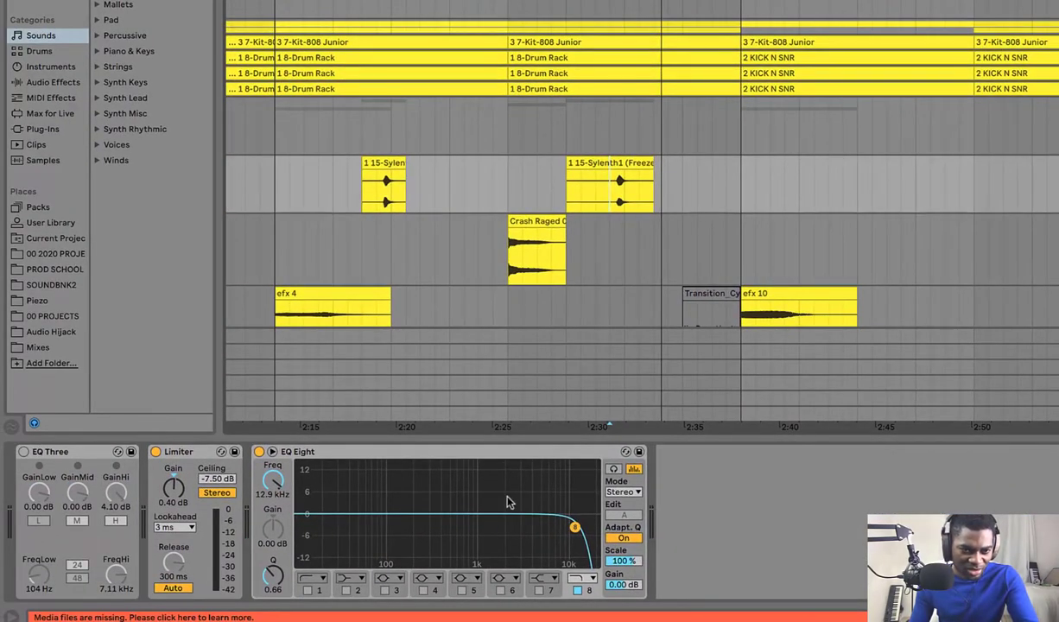
pyautogui.press('space')
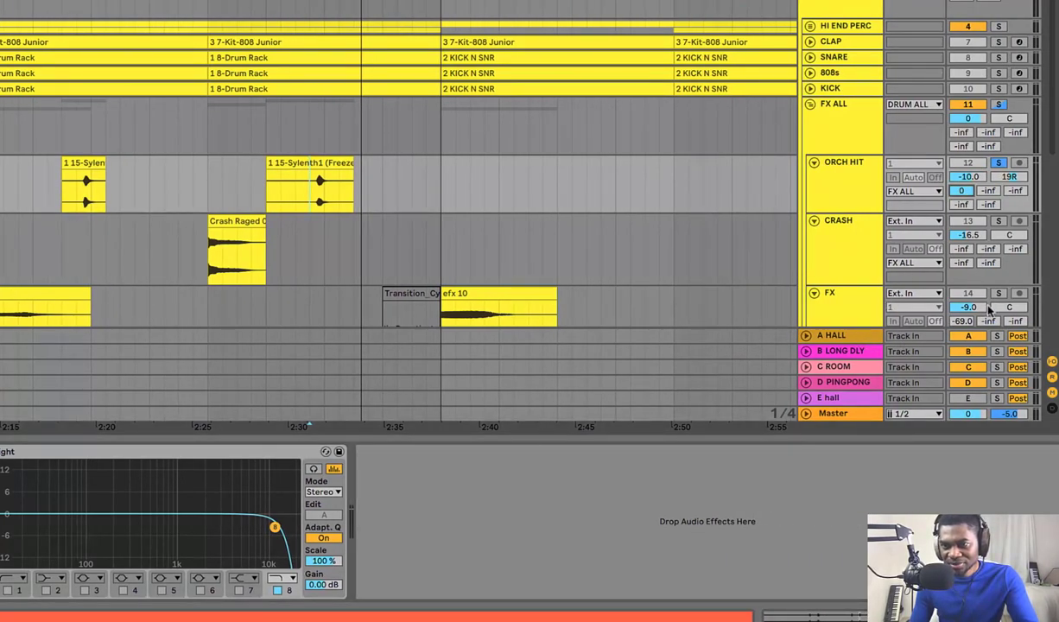
pyautogui.click(997, 337)
pyautogui.press('space')
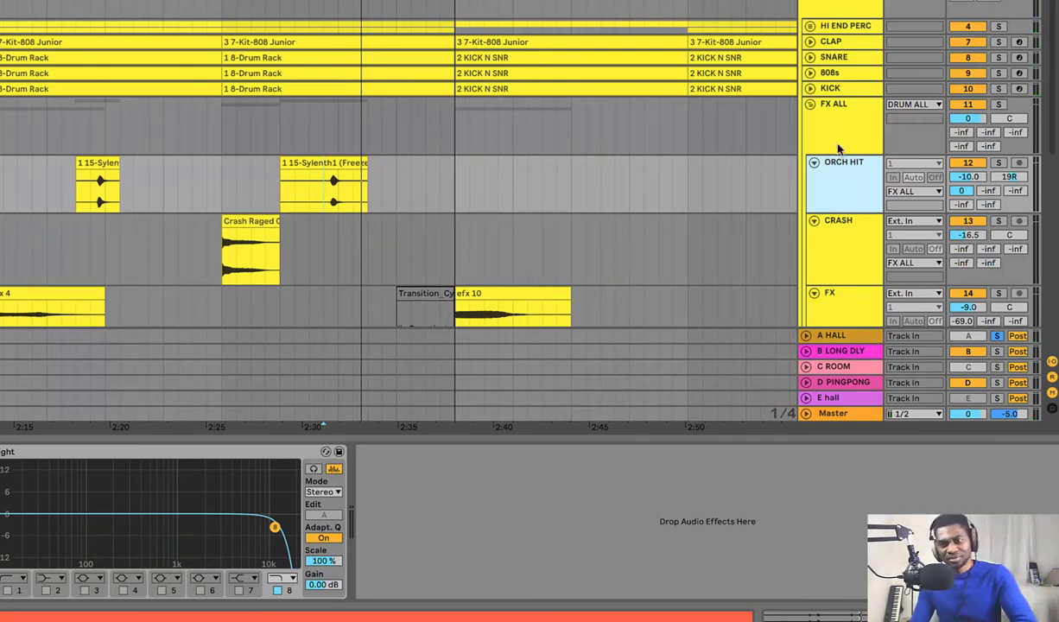
# - Fold the DRUM ALL group's tracks
pyautogui.scroll(5, 1000, 335)
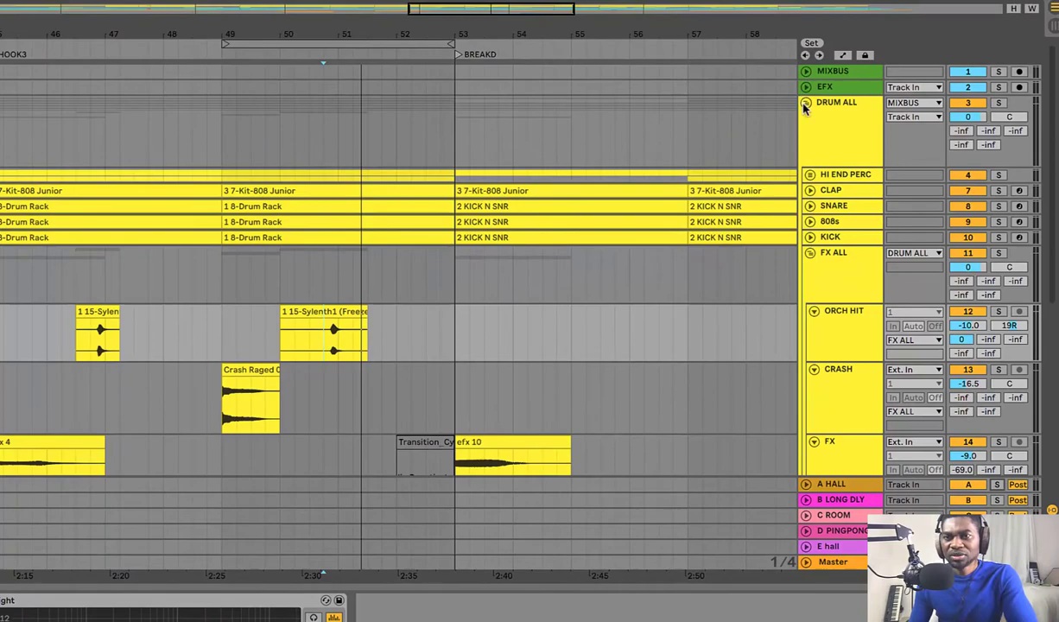
pyautogui.click(806, 106)
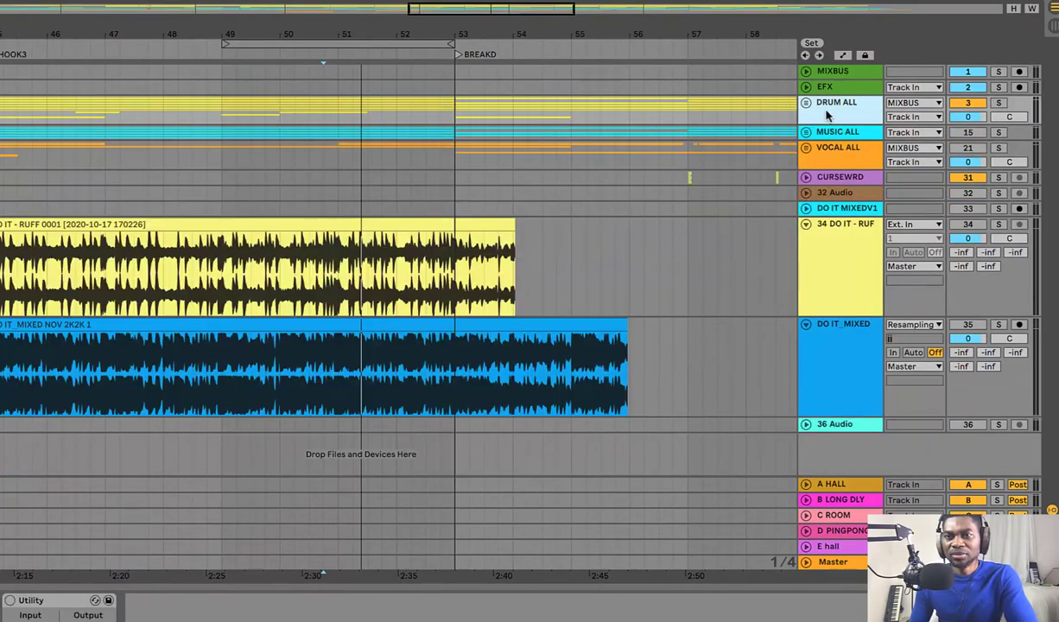